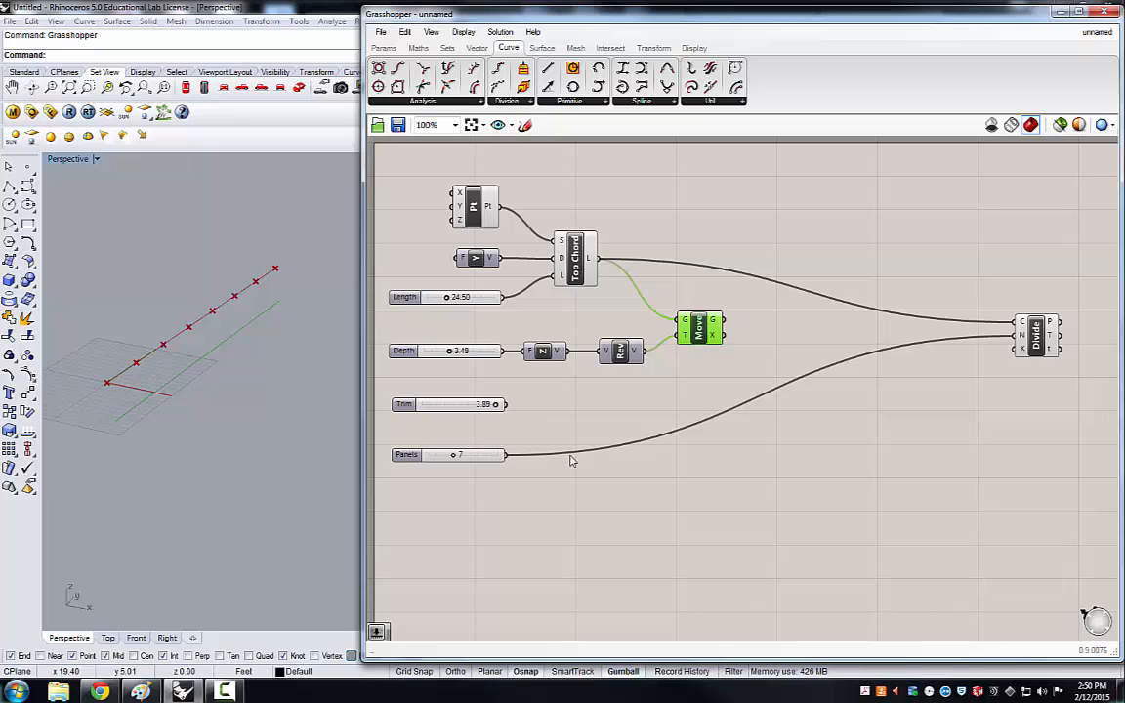
# - Set the Trim slider to 1.63
pyautogui.moveTo(497, 406); pyautogui.dragTo(452, 404)
pyautogui.click(632, 415)
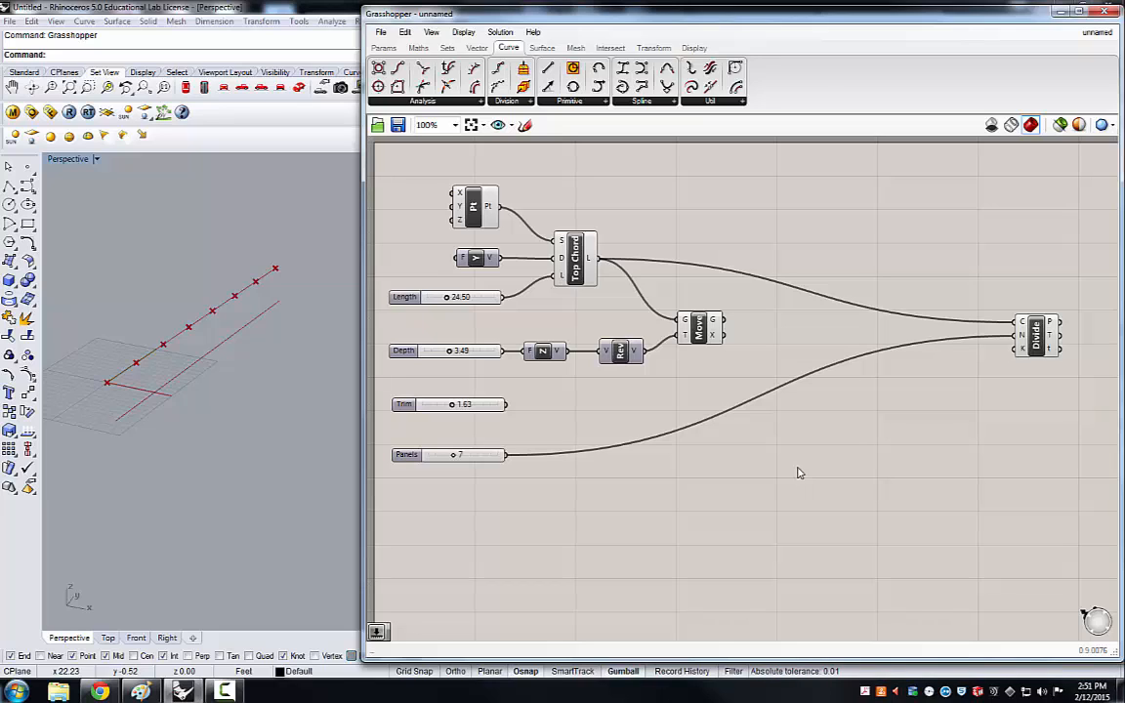
# - Add a Divide Distance component and place it beside the Move component
pyautogui.doubleClick(742, 475)
pyautogui.write('divide')
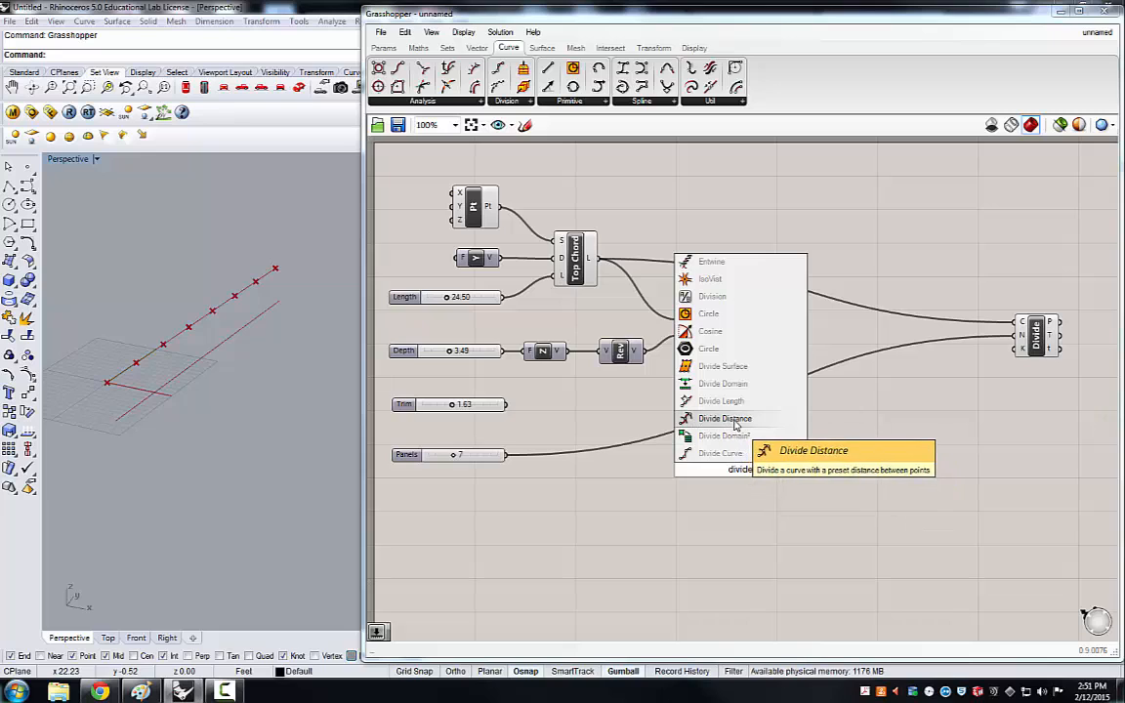
pyautogui.click(728, 426)
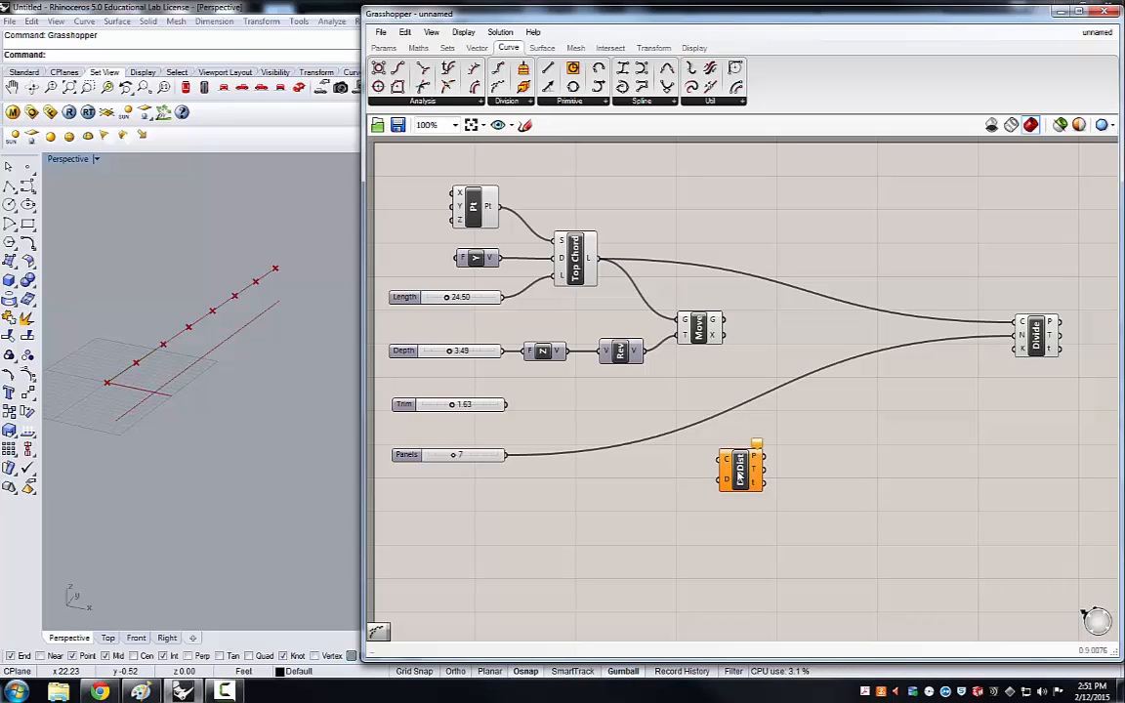
pyautogui.moveTo(741, 470); pyautogui.dragTo(746, 463)
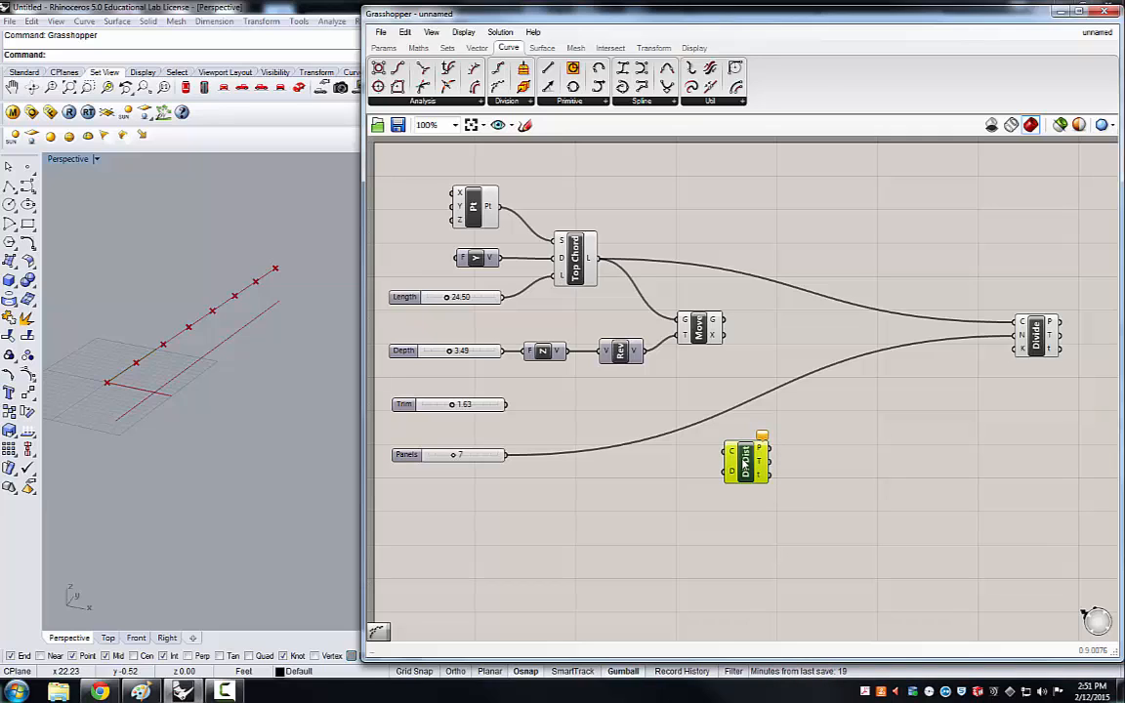
pyautogui.moveTo(744, 465); pyautogui.dragTo(786, 336)
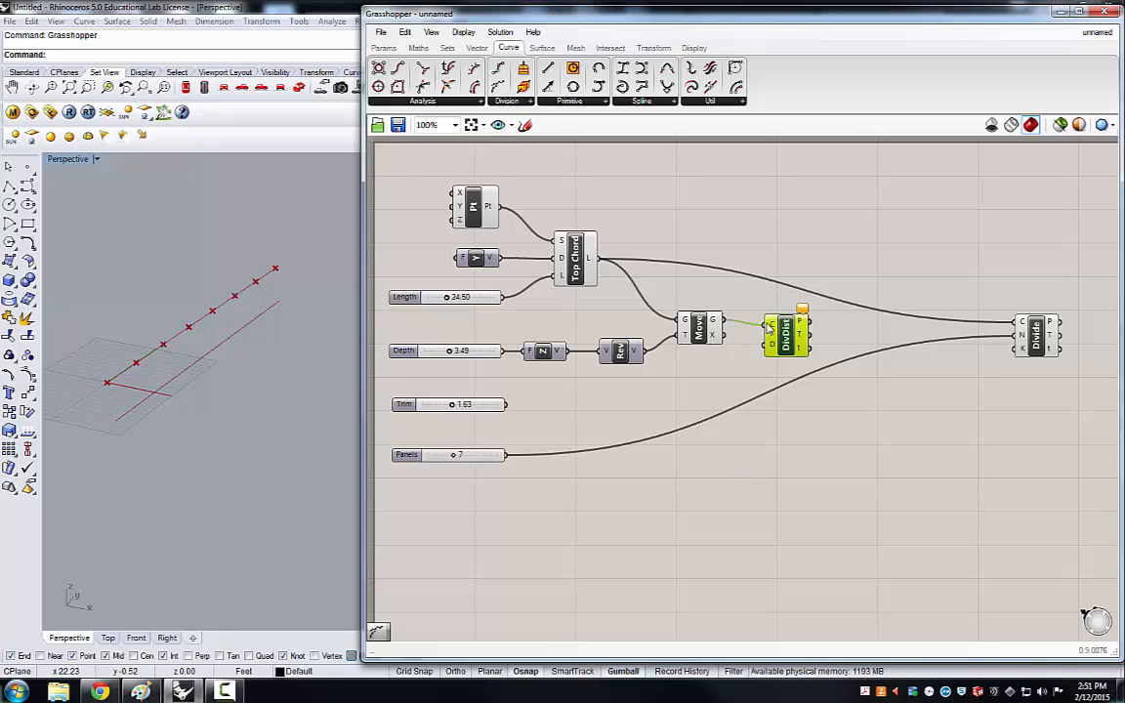
# - Connect Move's geometry output to the Divide Distance curve input and shift the Divide component away to make room
pyautogui.moveTo(723, 320); pyautogui.dragTo(767, 323)
pyautogui.moveTo(1019, 336); pyautogui.dragTo(1062, 334)
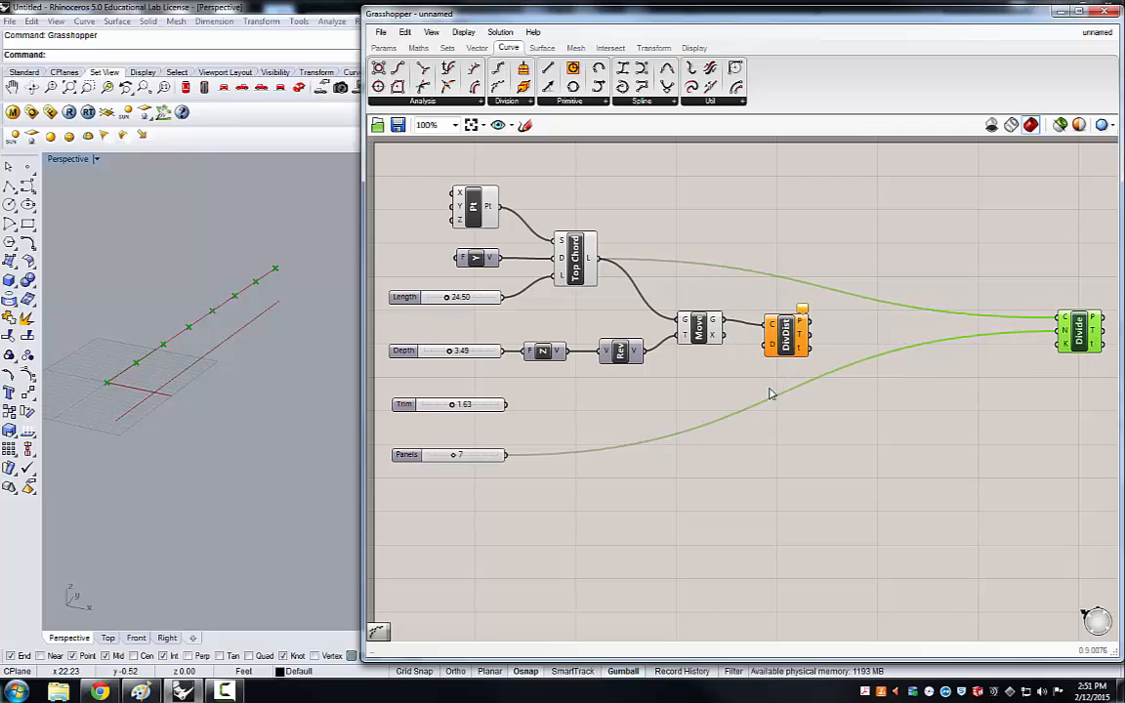
pyautogui.moveTo(794, 337); pyautogui.dragTo(782, 352)
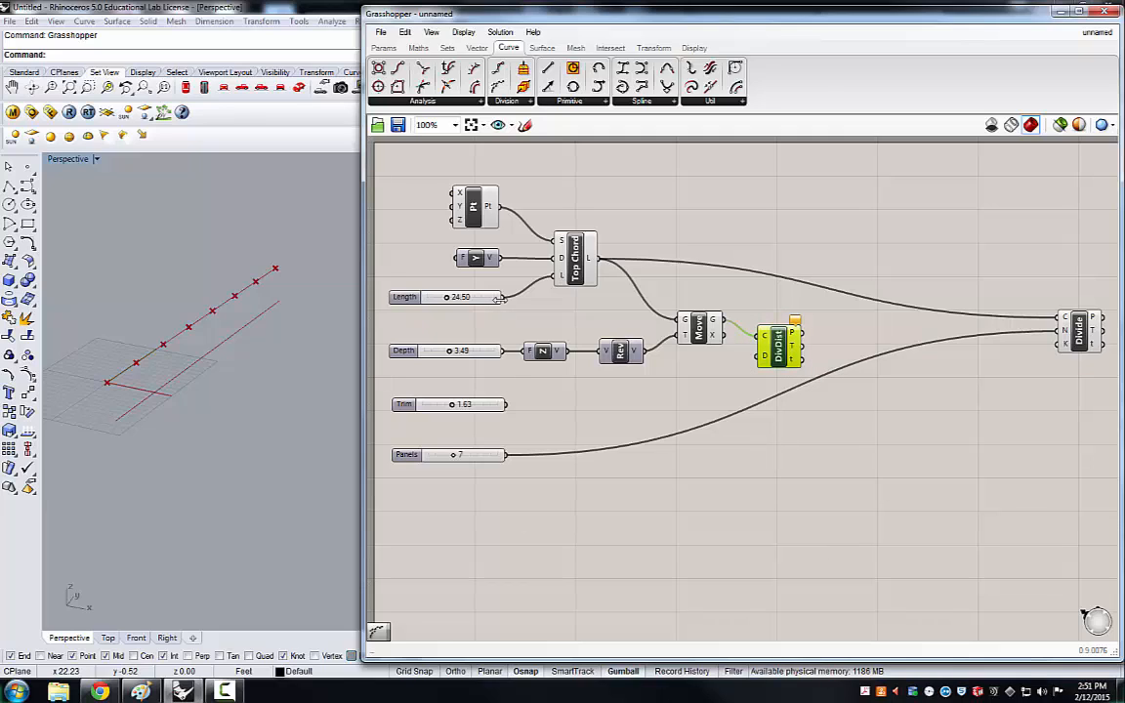
# - Add a Subtraction component between the Trim slider and Divide Distance, nudging the Unit Z component to make room
pyautogui.moveTo(546, 353); pyautogui.dragTo(559, 354)
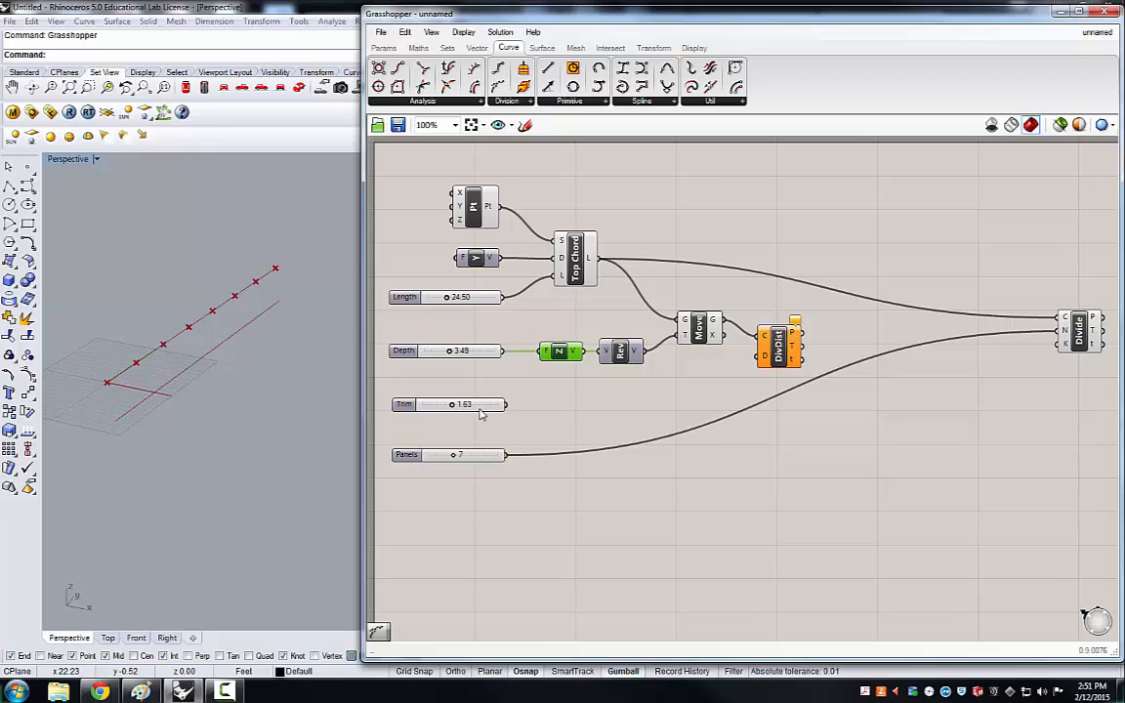
pyautogui.click(418, 48)
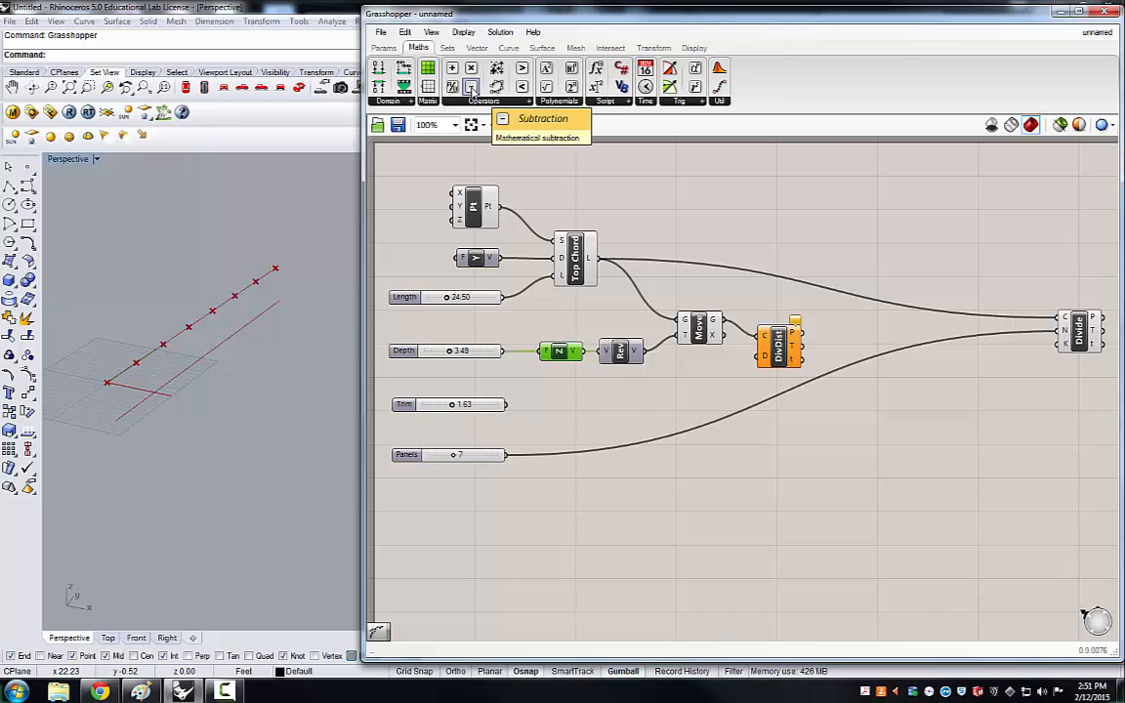
pyautogui.moveTo(473, 90); pyautogui.dragTo(593, 408)
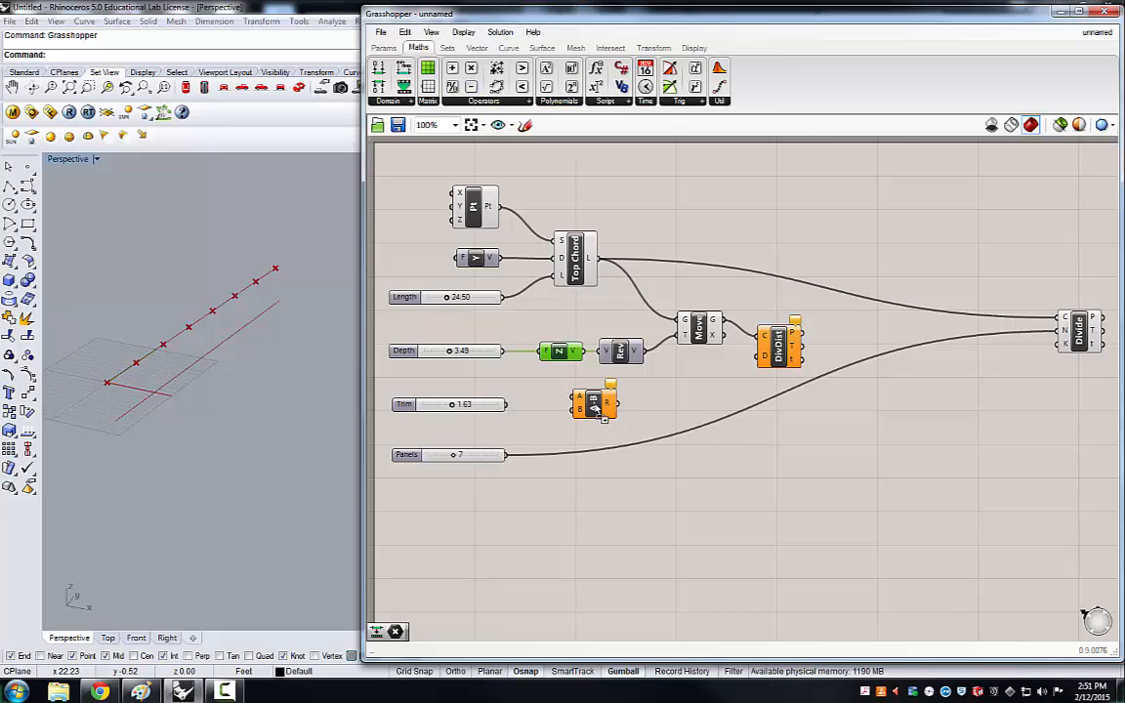
pyautogui.click(597, 406)
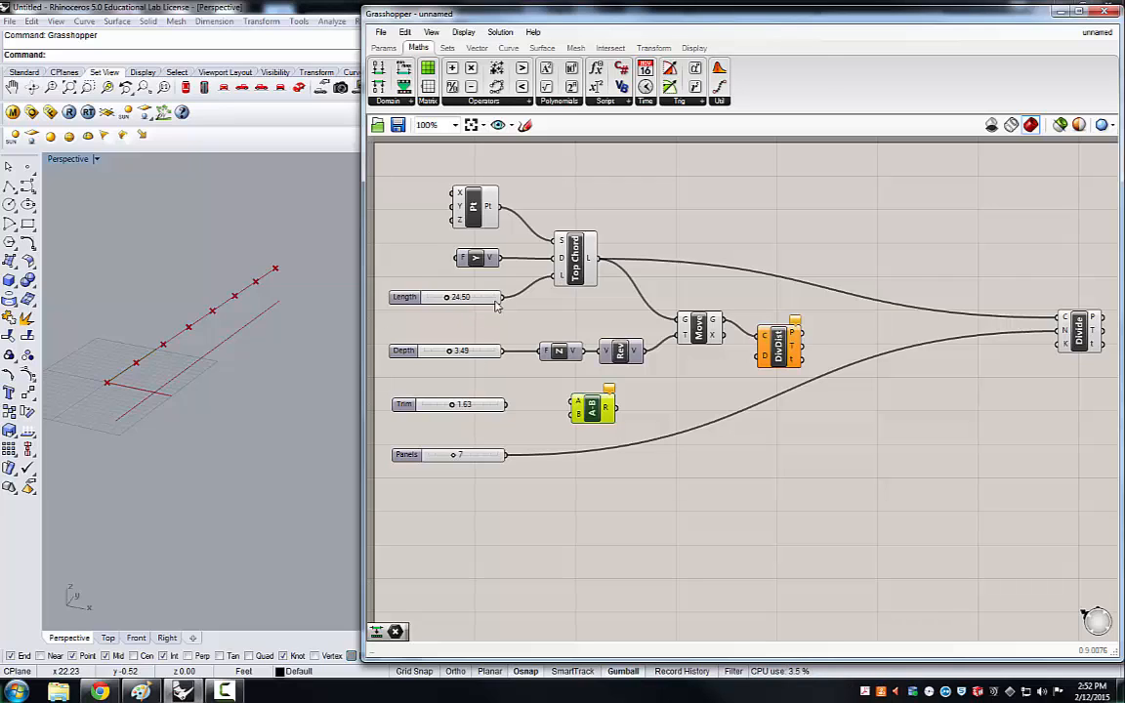
# - Subtract Trim from Length by wiring them to inputs B and A, and feed the result into the Divide Distance distance input
pyautogui.moveTo(502, 297); pyautogui.dragTo(570, 408)
pyautogui.click(567, 353)
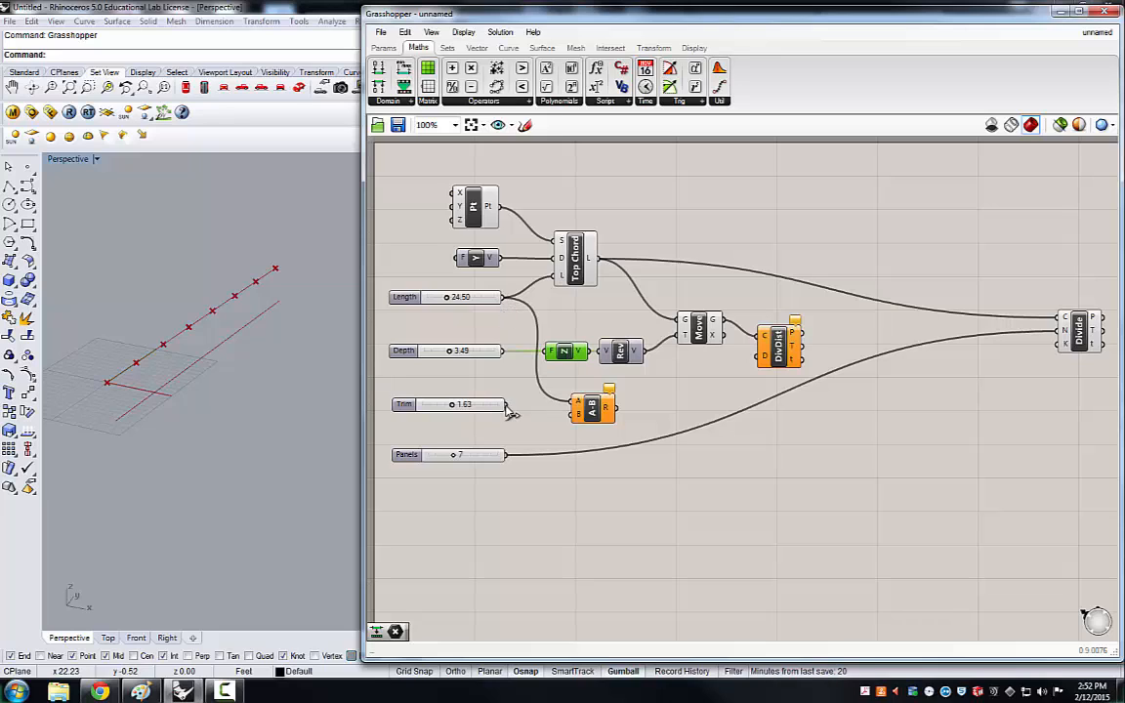
pyautogui.moveTo(509, 411); pyautogui.dragTo(757, 360)
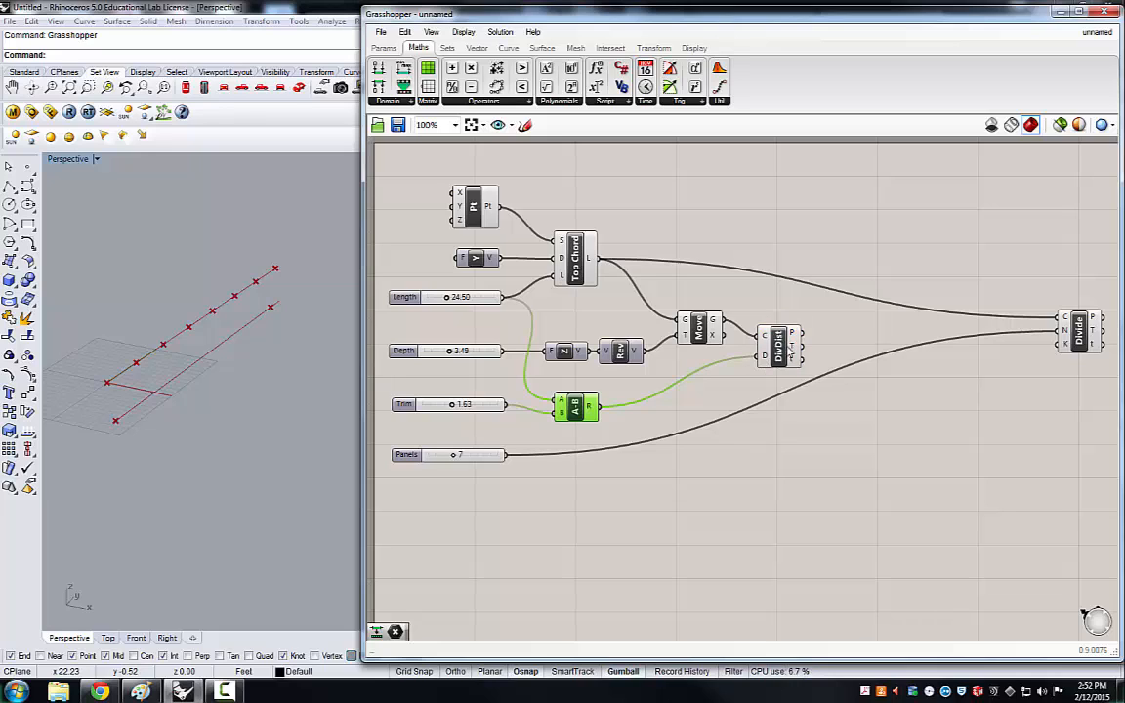
pyautogui.click(785, 350)
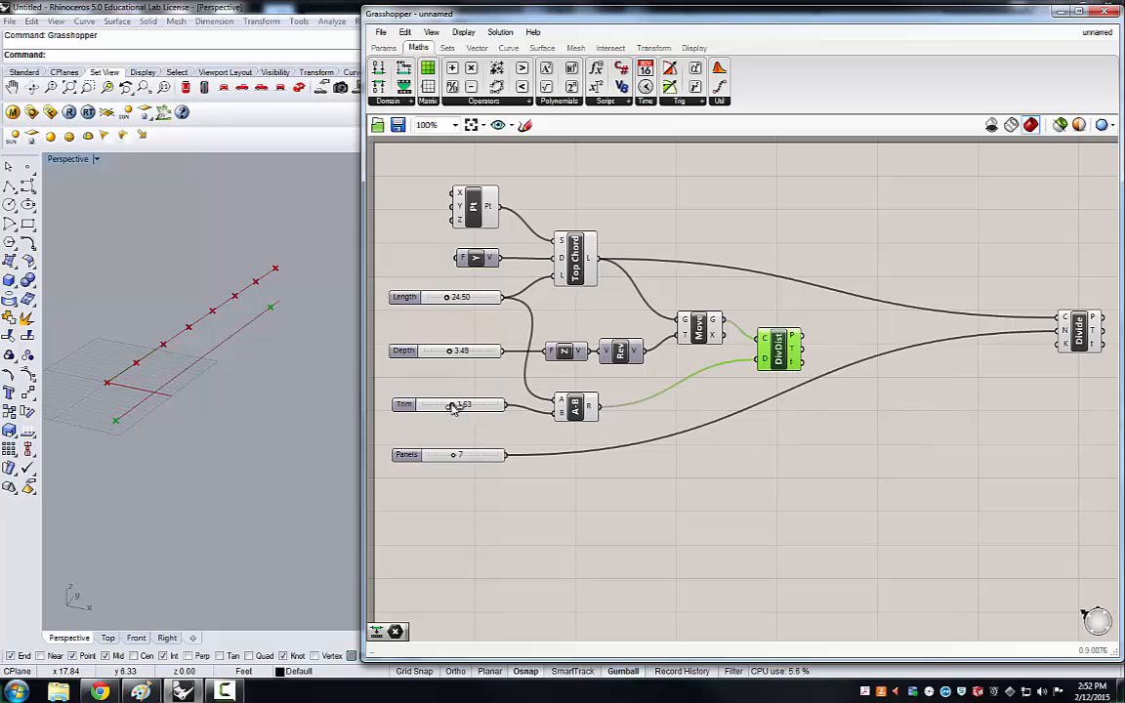
# - Set the Trim slider to 4.00 and rearrange the Move and Divide Distance components with more space between them
pyautogui.moveTo(452, 408); pyautogui.dragTo(536, 433)
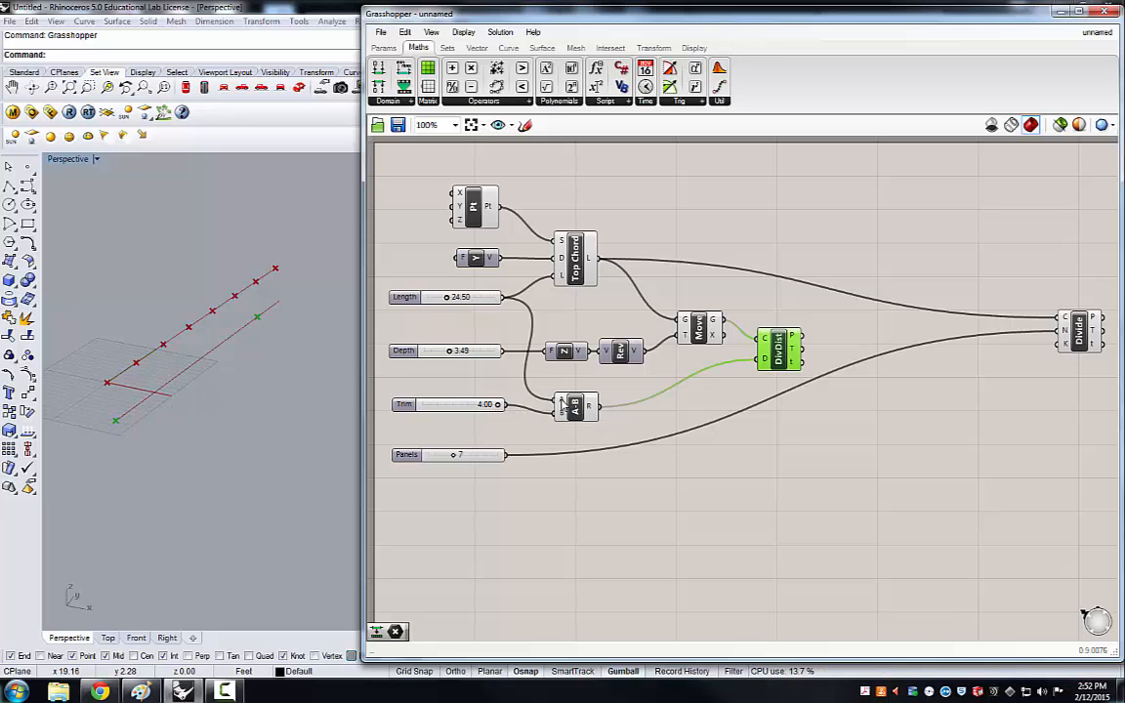
pyautogui.moveTo(784, 353); pyautogui.dragTo(783, 356)
pyautogui.moveTo(699, 331); pyautogui.dragTo(697, 320)
pyautogui.moveTo(764, 359); pyautogui.dragTo(756, 359)
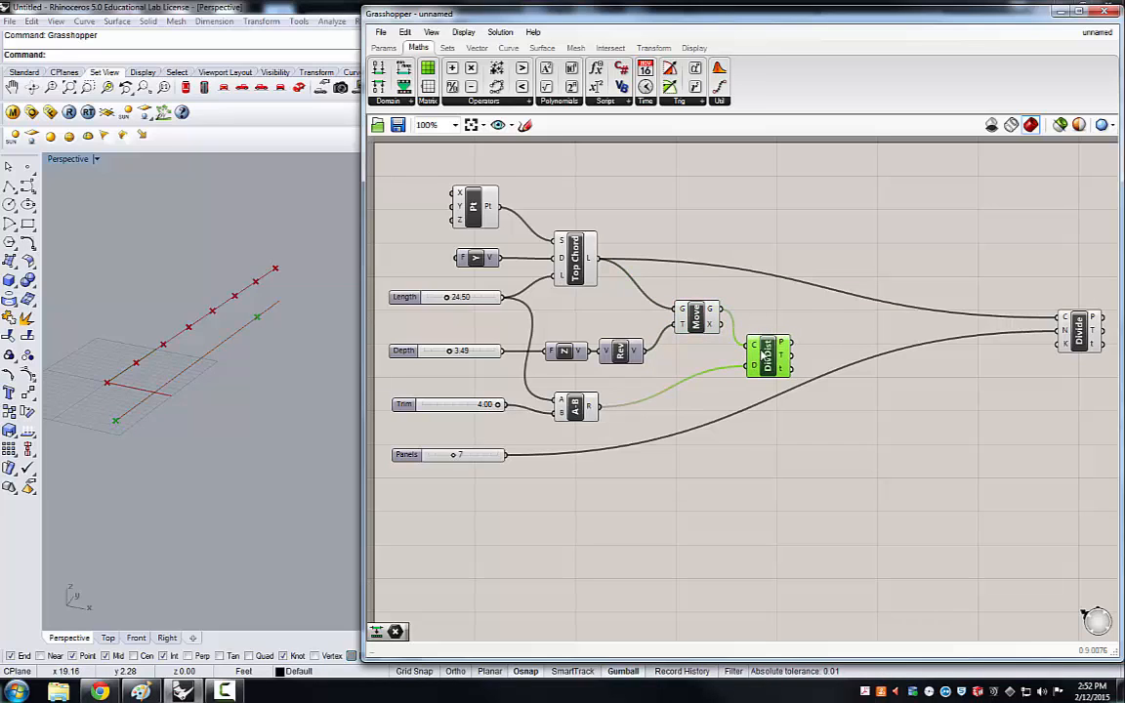
pyautogui.click(696, 325)
pyautogui.moveTo(696, 325); pyautogui.dragTo(690, 321)
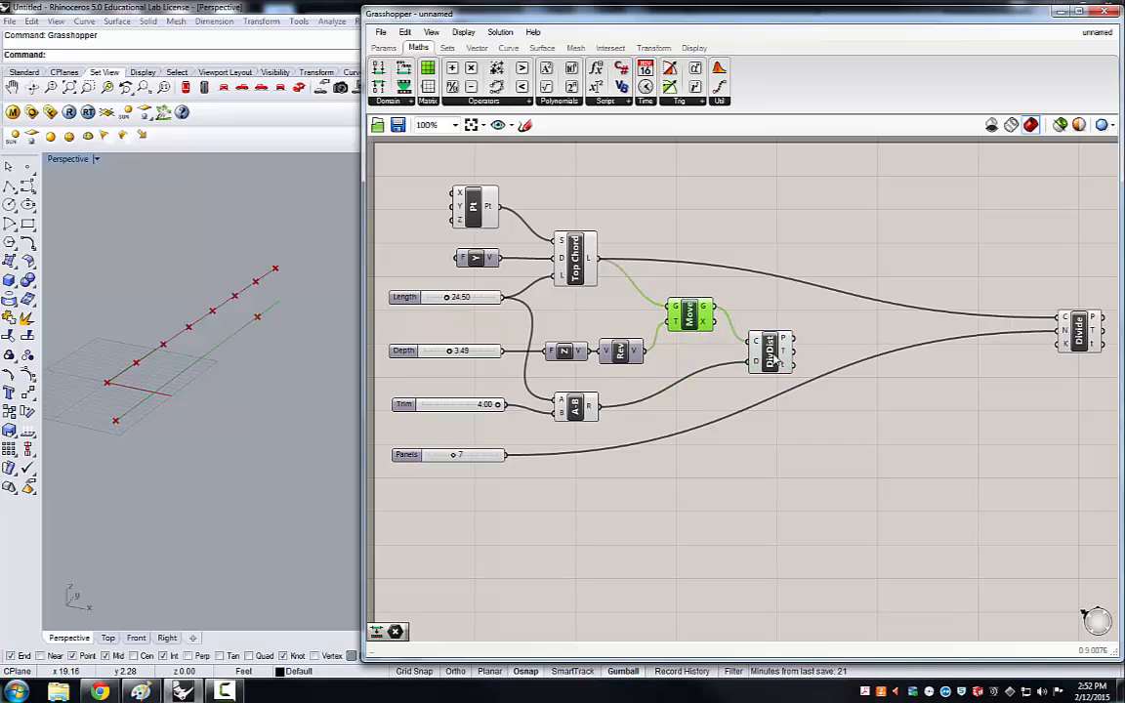
pyautogui.moveTo(771, 357); pyautogui.dragTo(768, 358)
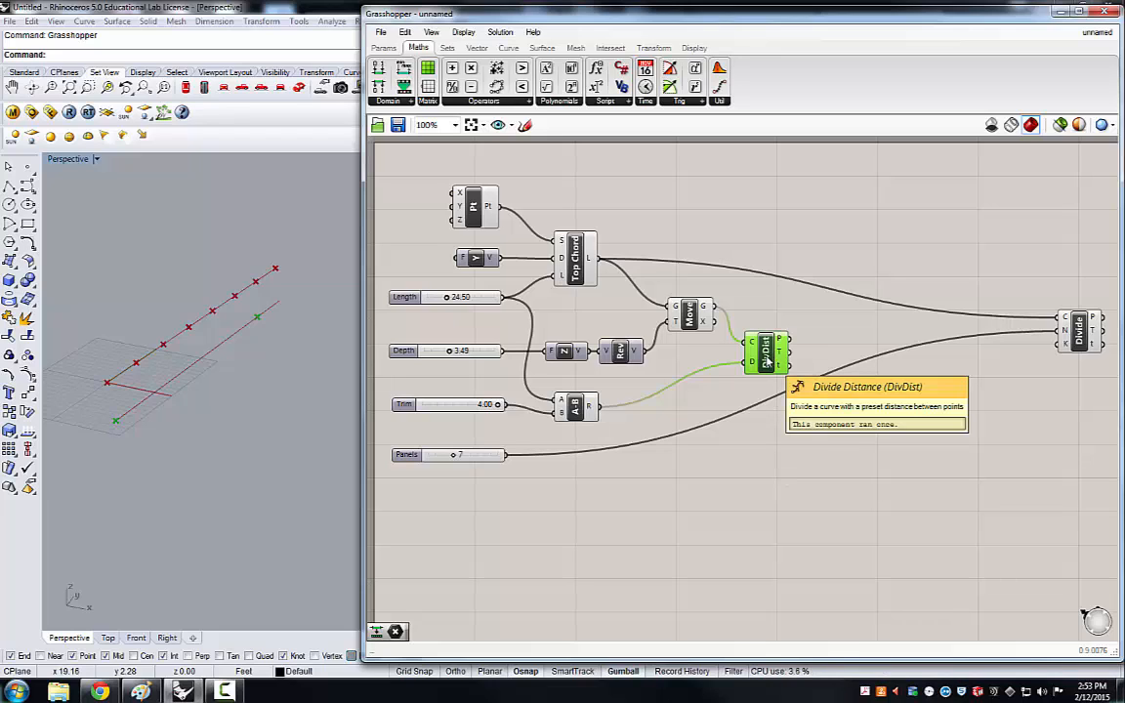
# - Duplicate the wired Divide Distance component below the original and adjust the positions of the original and the Move component
pyautogui.keyDown('alt'); pyautogui.moveTo(766, 361); pyautogui.dragTo(768, 475); pyautogui.keyUp('alt')
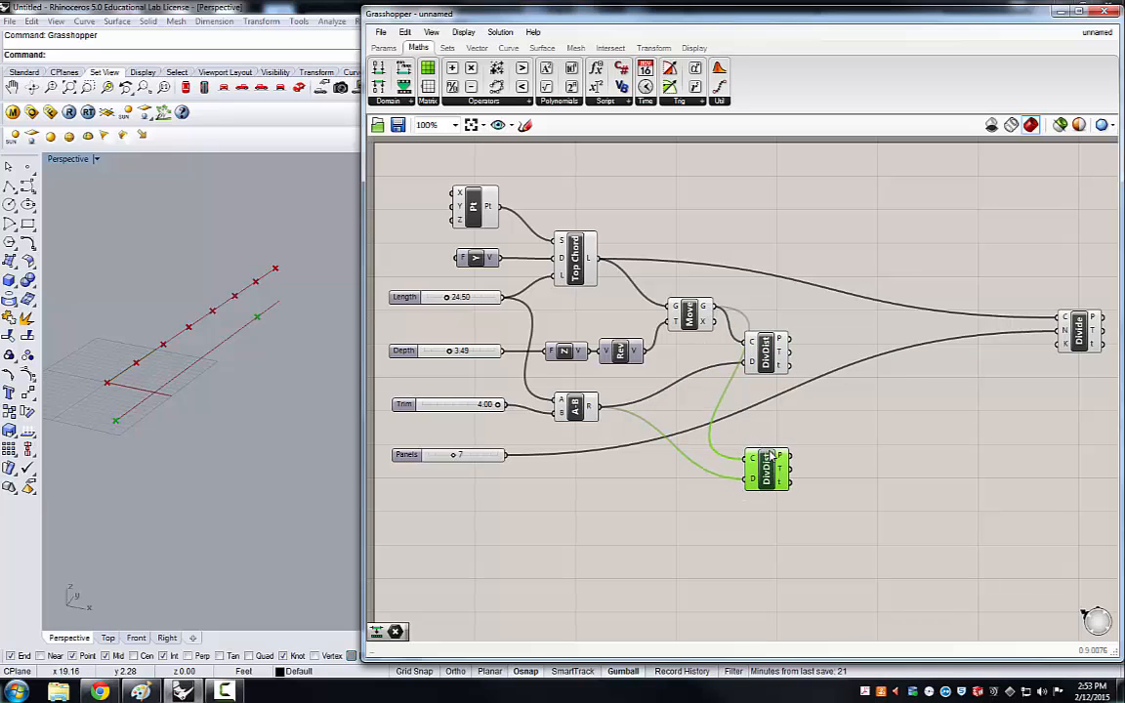
pyautogui.moveTo(774, 355); pyautogui.dragTo(793, 350)
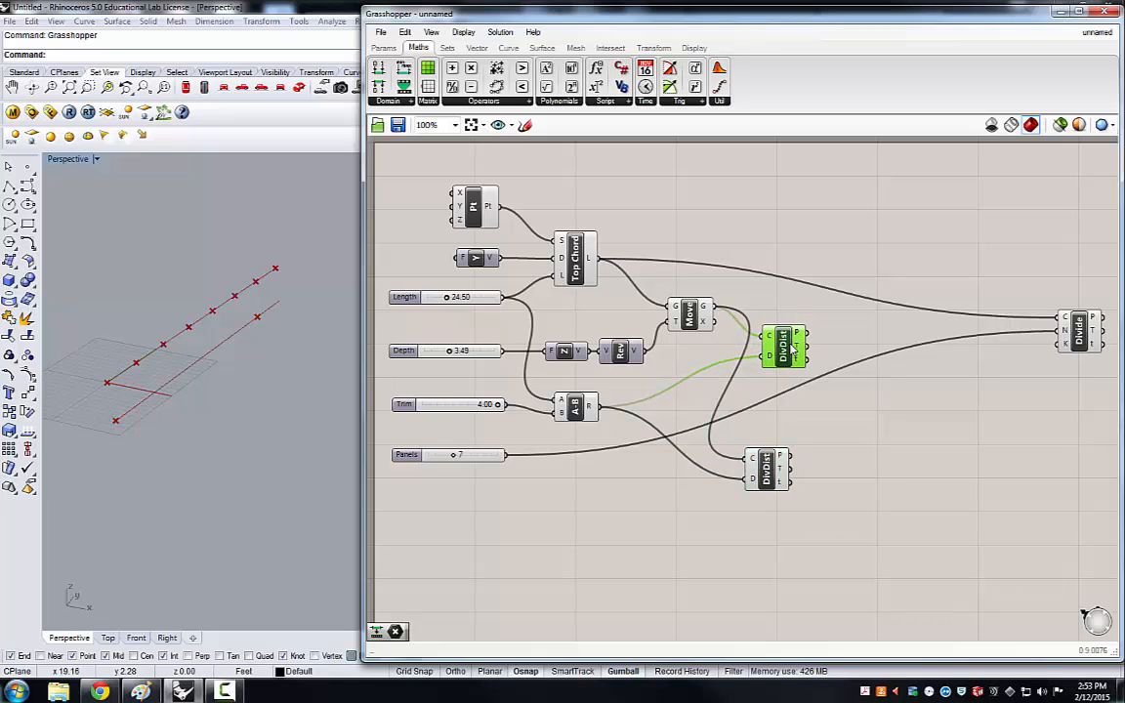
pyautogui.moveTo(693, 314); pyautogui.dragTo(689, 311)
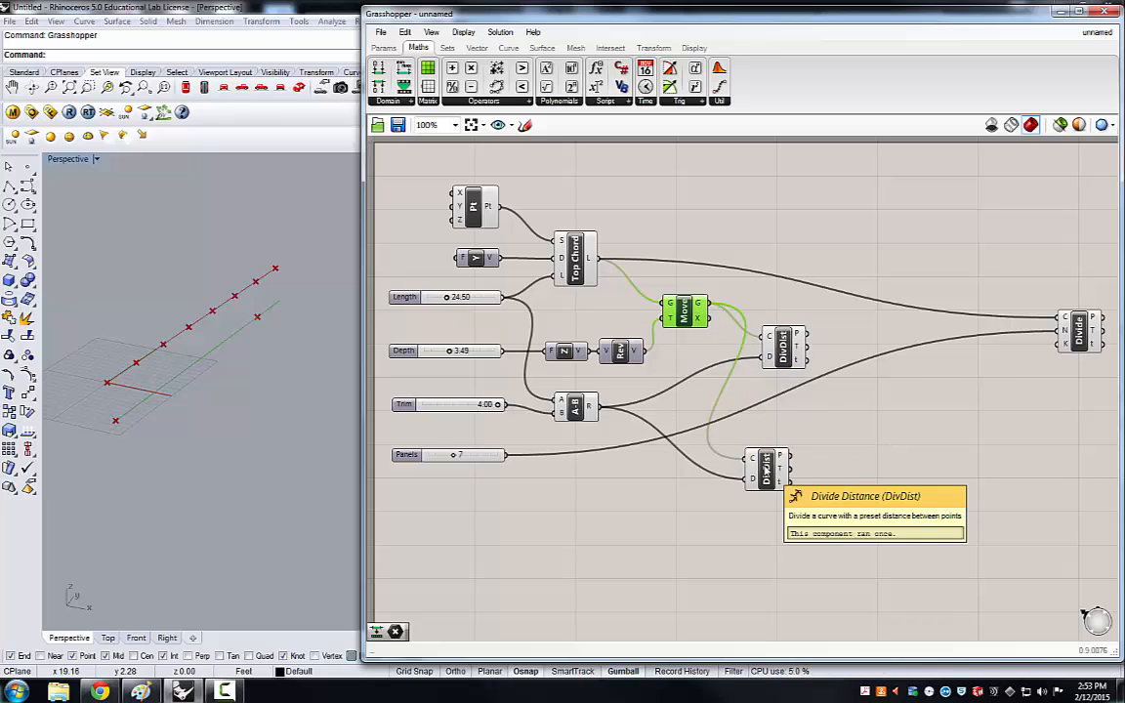
# - Disconnect the Subtraction result from the copied Divide Distance component and wire the Trim slider to its distance input instead
pyautogui.rightClick(753, 484)
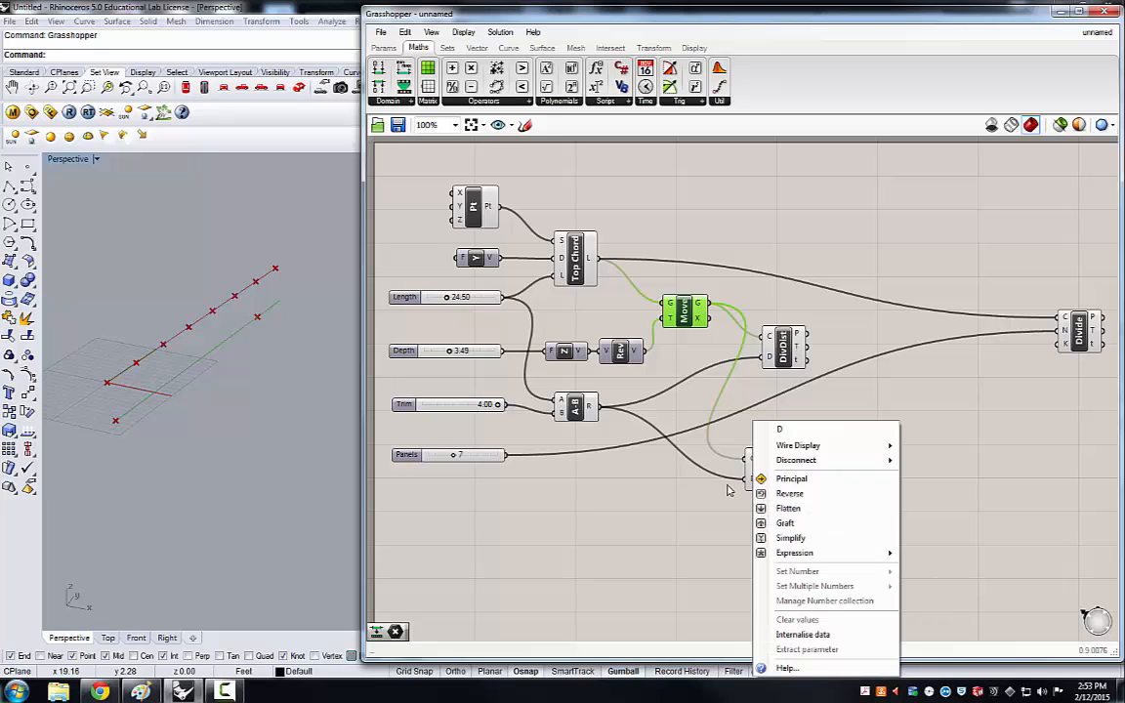
pyautogui.moveTo(828, 460)
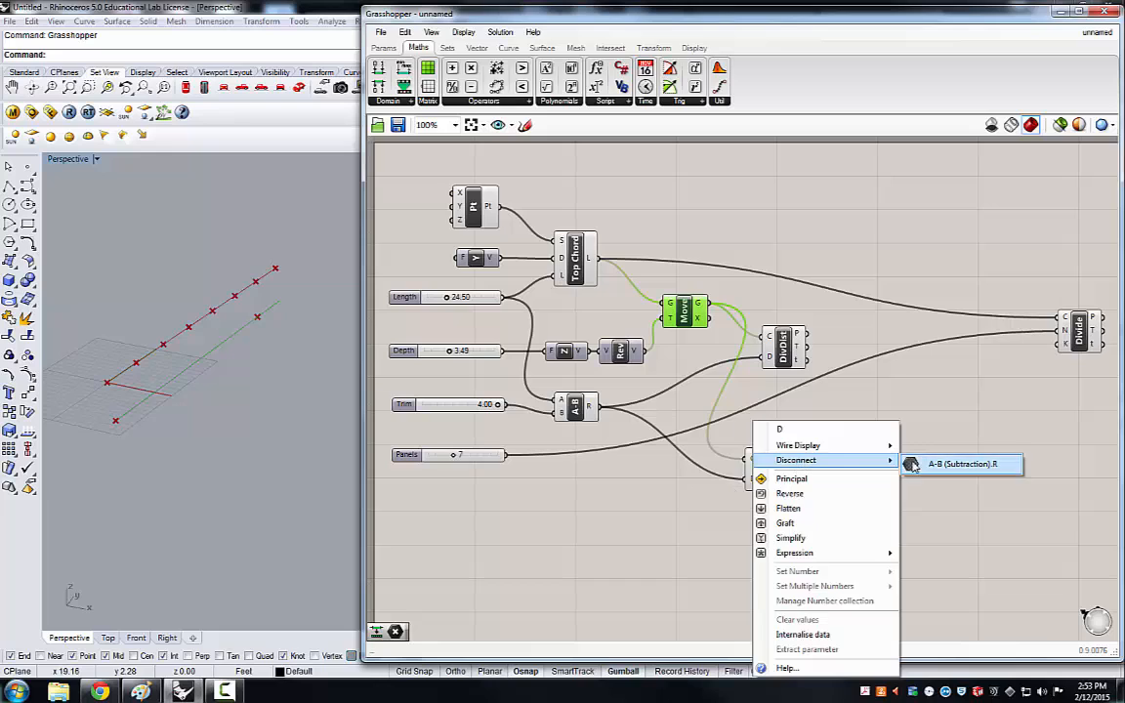
pyautogui.click(923, 461)
pyautogui.moveTo(772, 470); pyautogui.dragTo(741, 461)
pyautogui.click(778, 476)
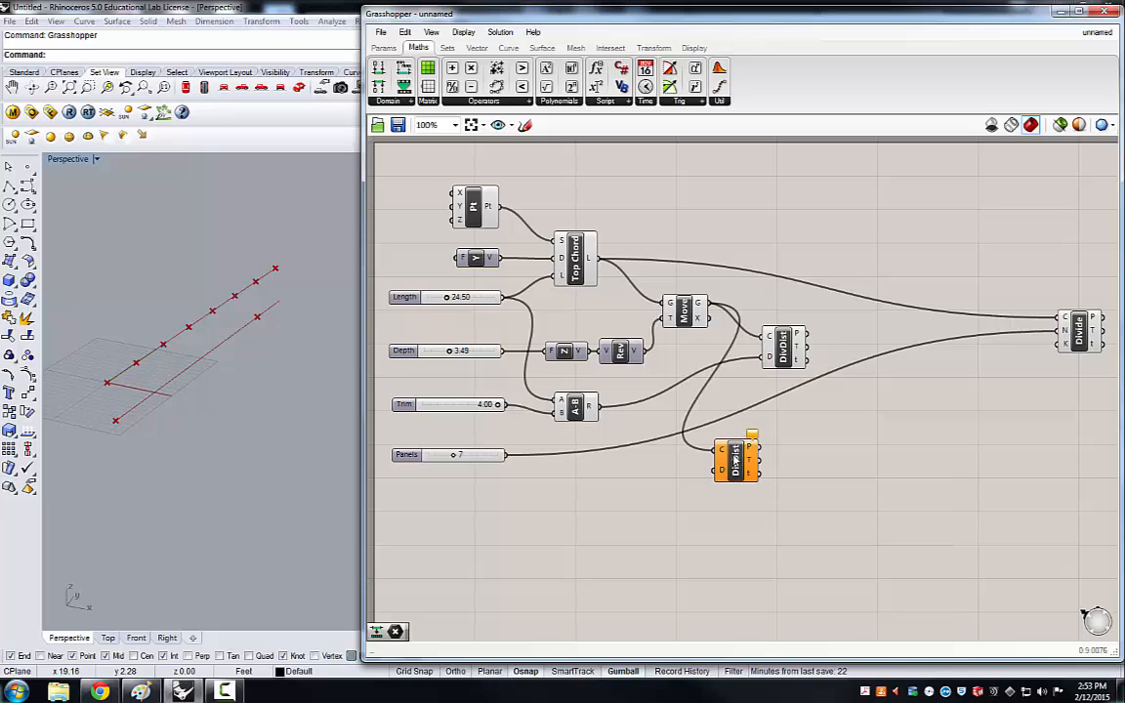
pyautogui.click(733, 462)
pyautogui.moveTo(732, 464); pyautogui.dragTo(753, 456)
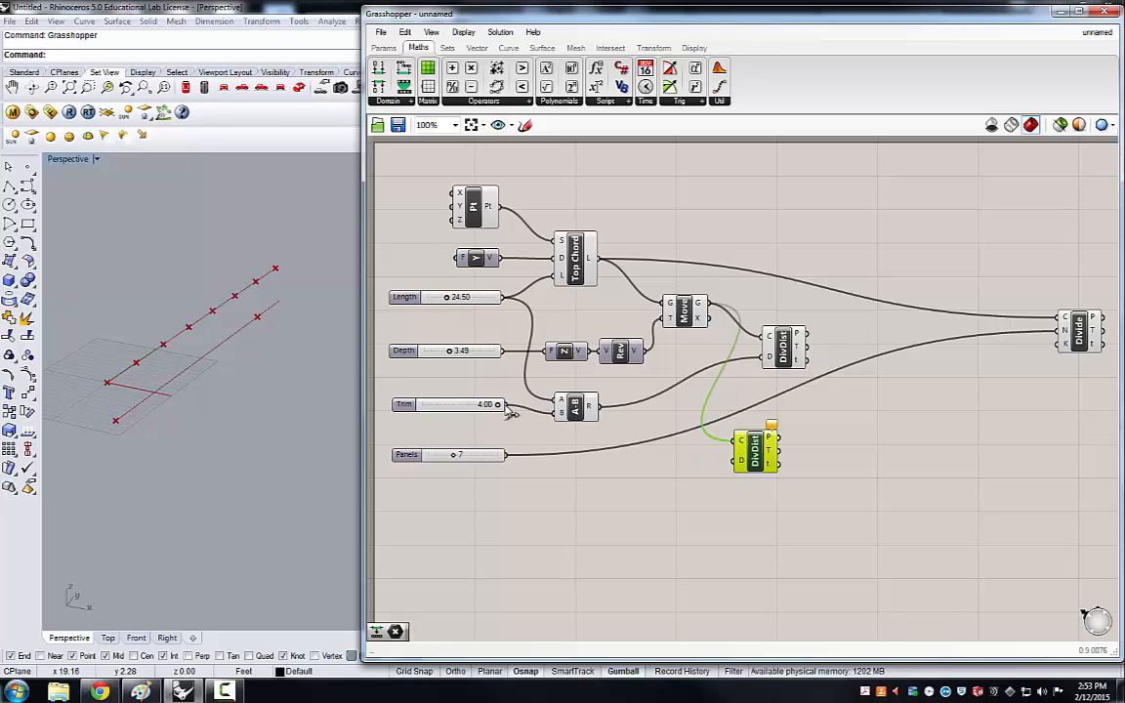
pyautogui.moveTo(508, 411); pyautogui.dragTo(733, 476)
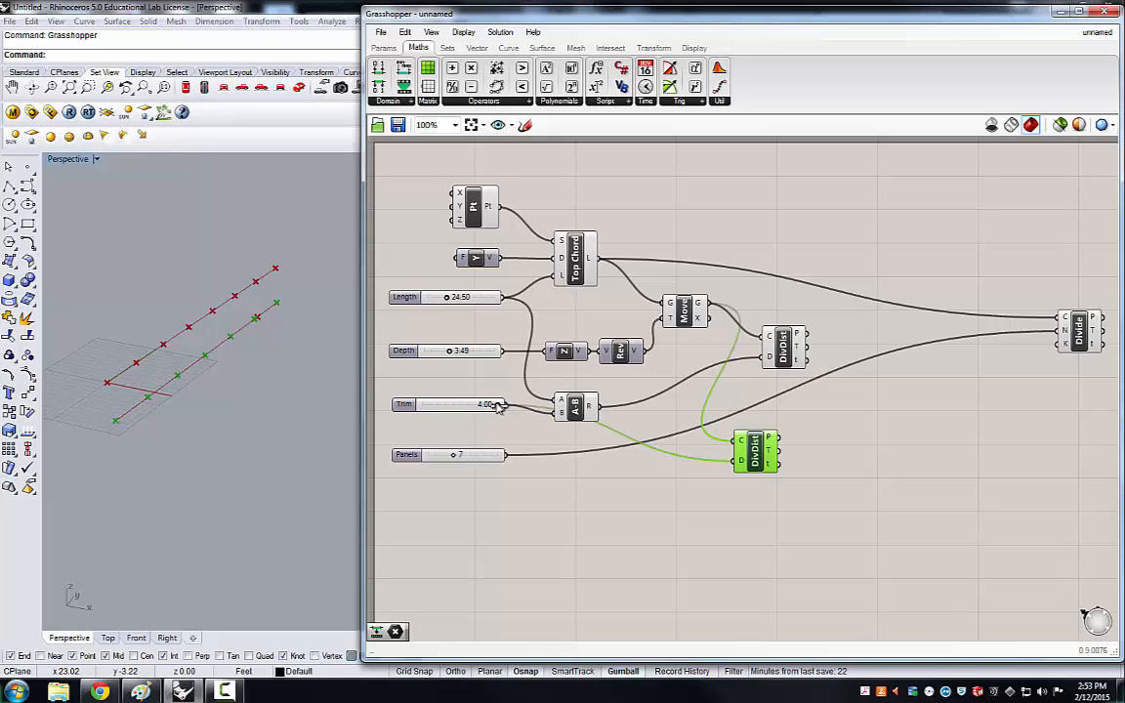
# - Vary the Trim slider to 2.71 and 2.33, inspecting the point outputs of the Divide Distance components
pyautogui.moveTo(495, 404); pyautogui.dragTo(475, 420)
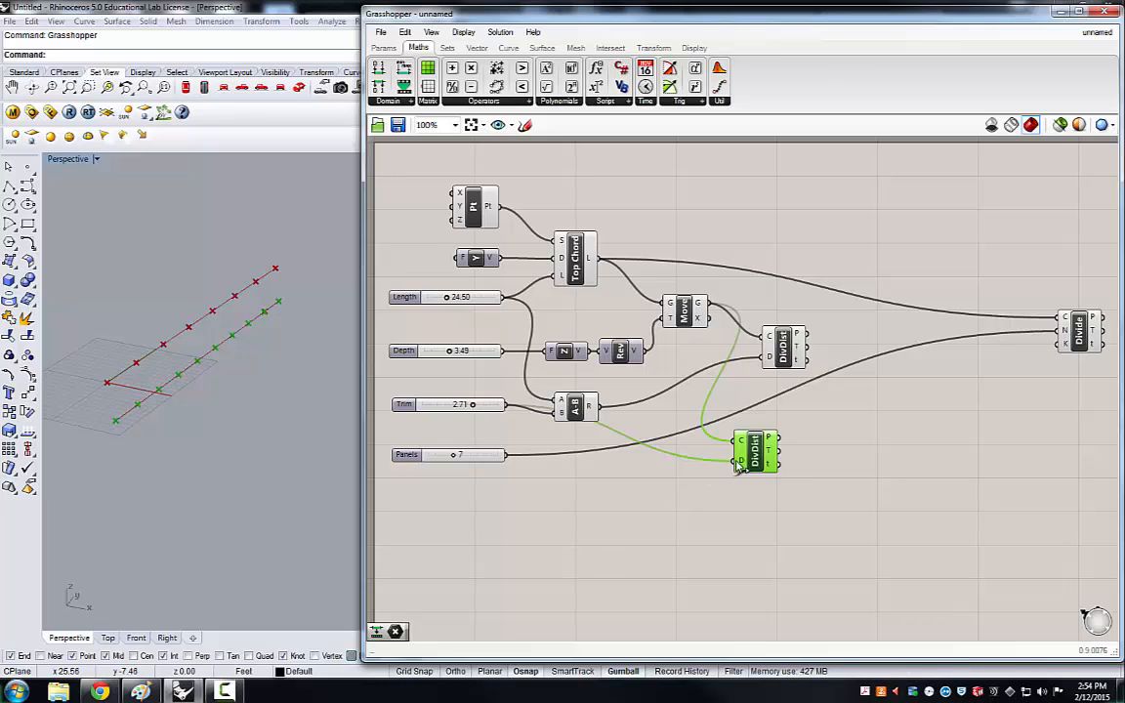
pyautogui.moveTo(771, 440)
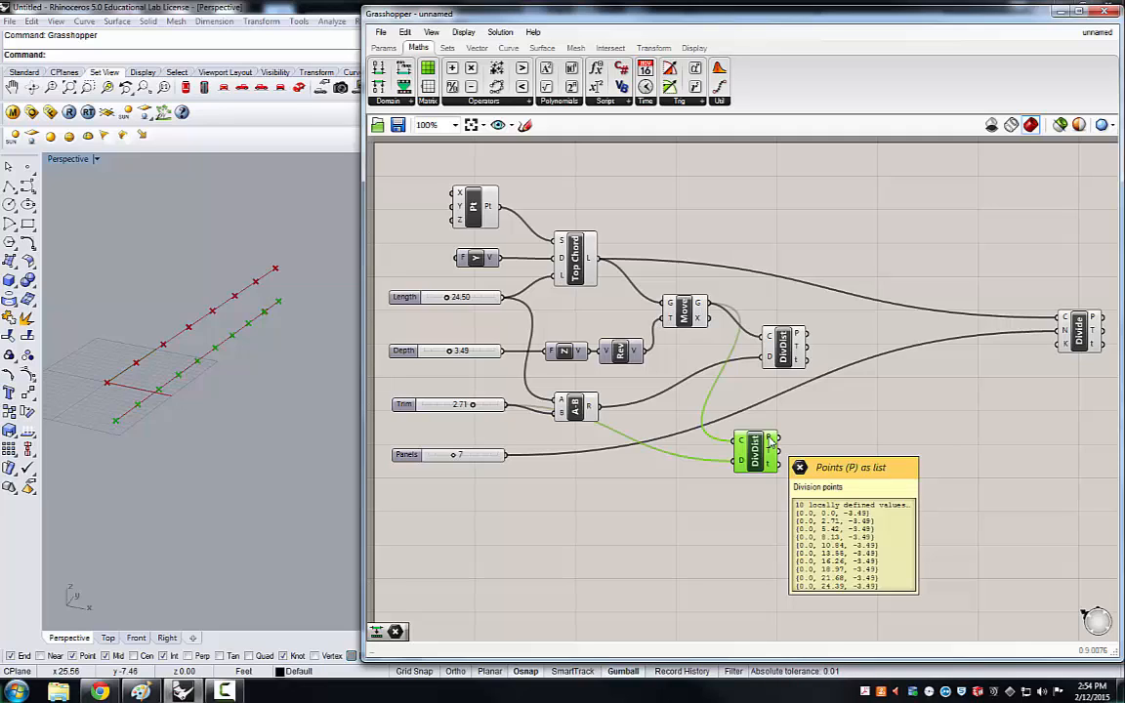
pyautogui.click(821, 400)
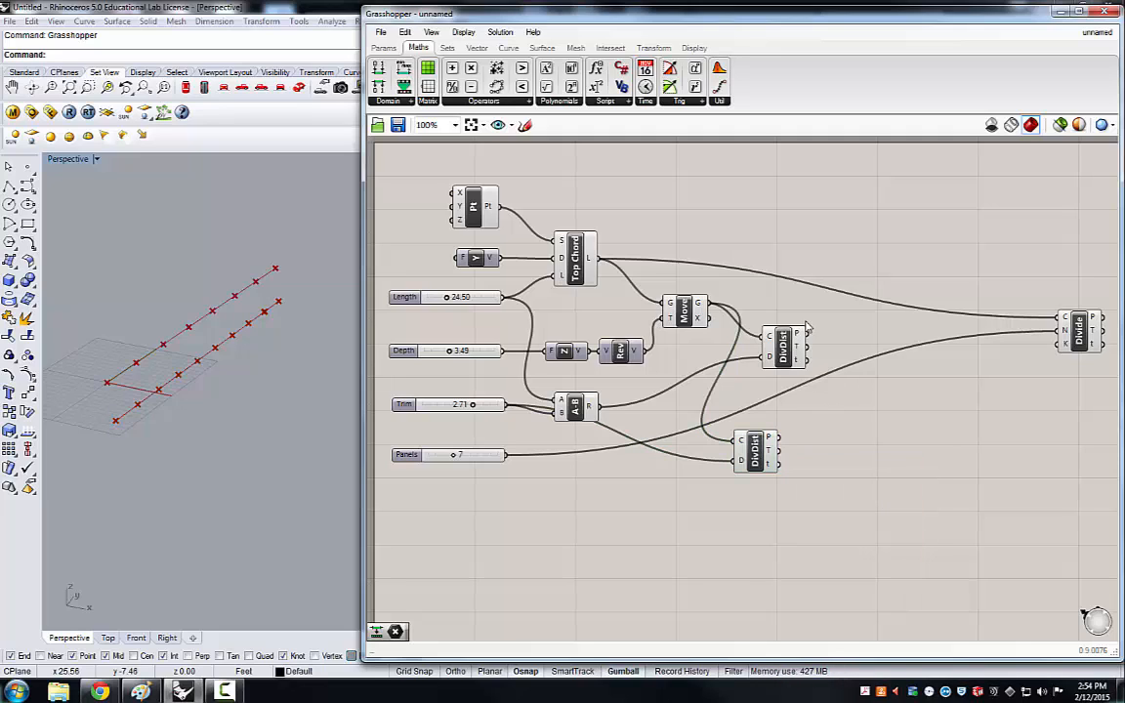
pyautogui.moveTo(798, 336)
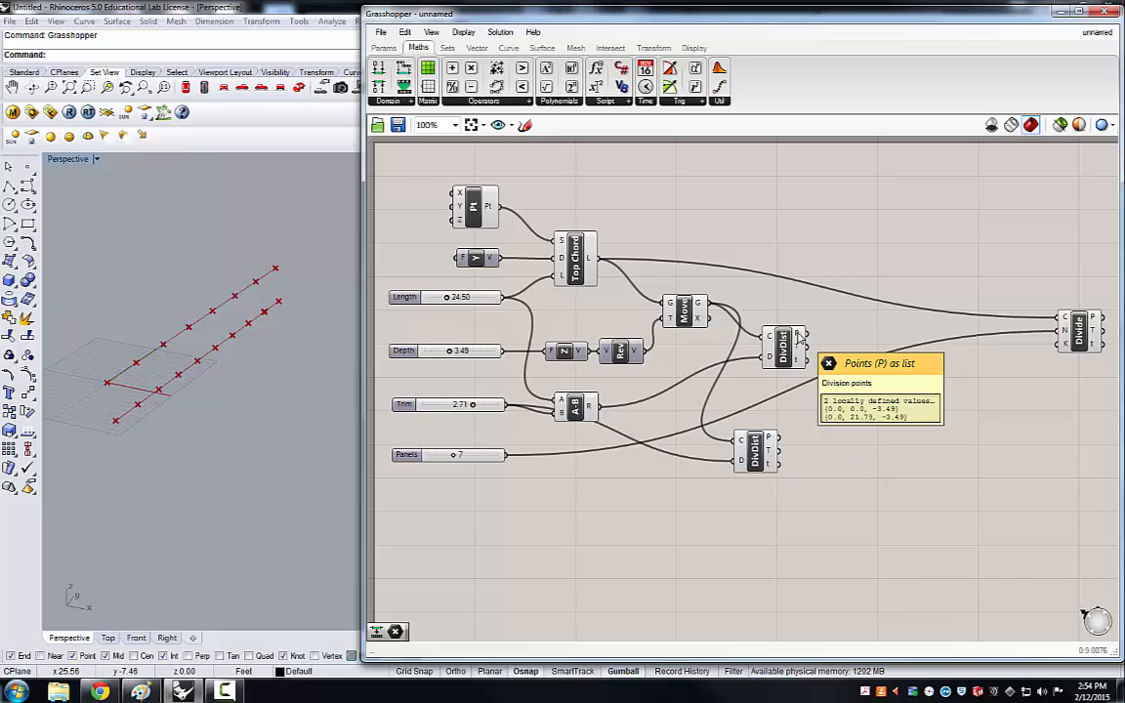
pyautogui.click(784, 355)
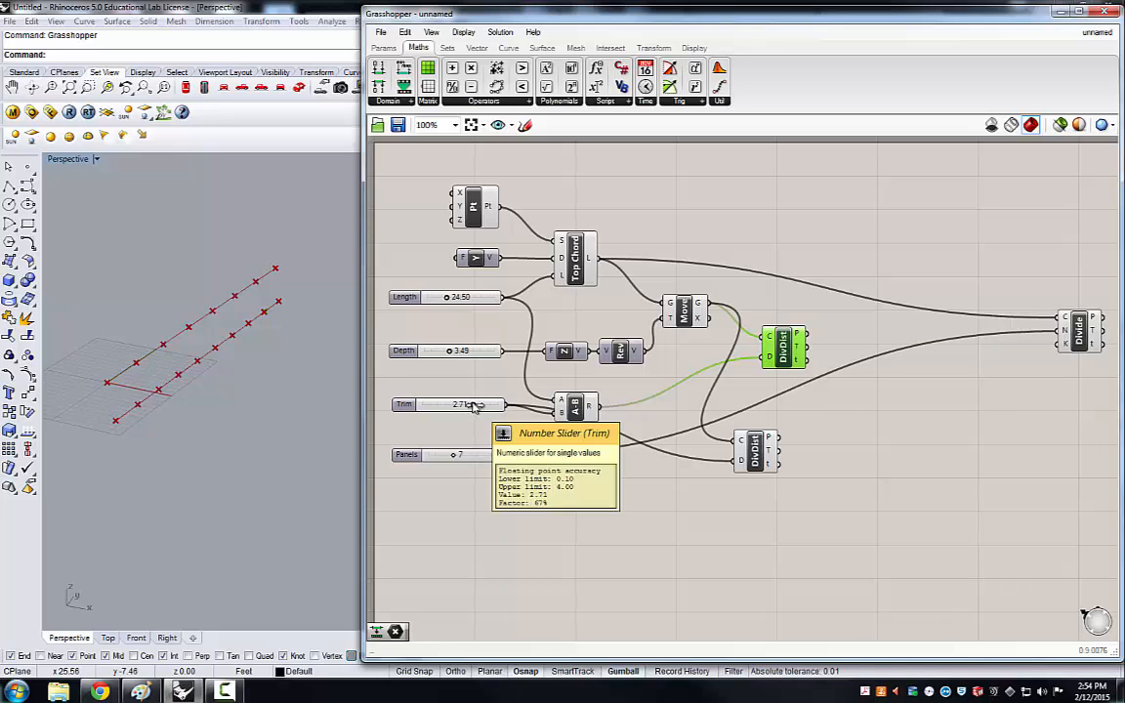
pyautogui.moveTo(473, 407); pyautogui.dragTo(466, 408)
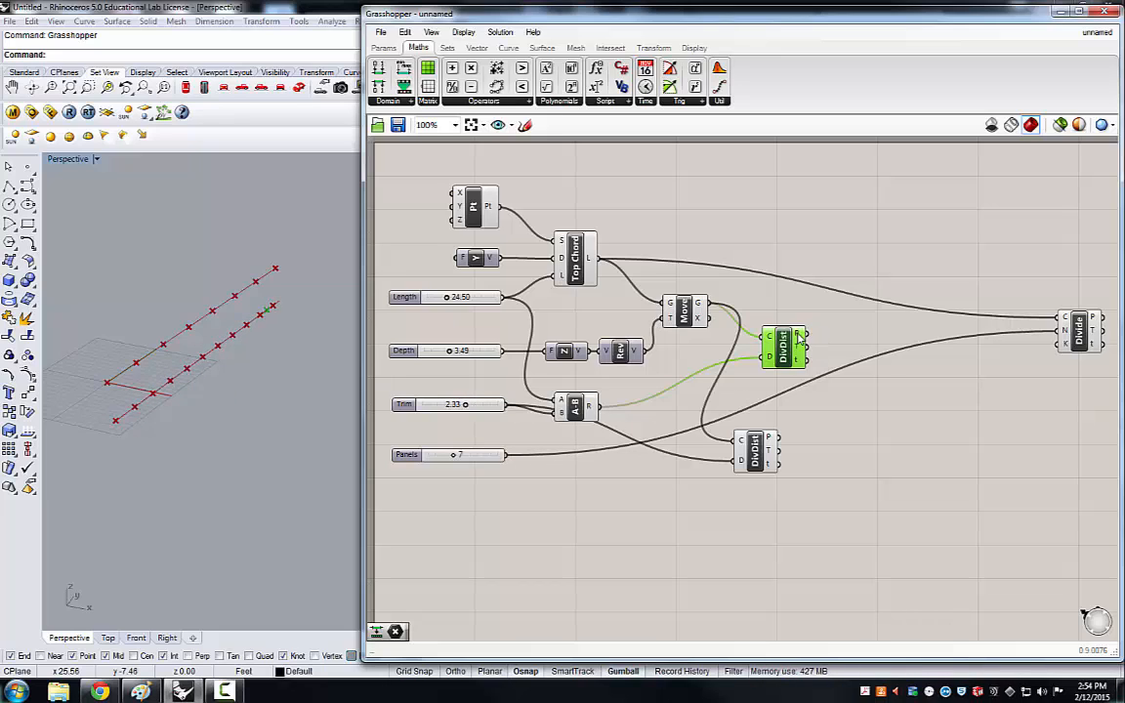
pyautogui.moveTo(798, 337)
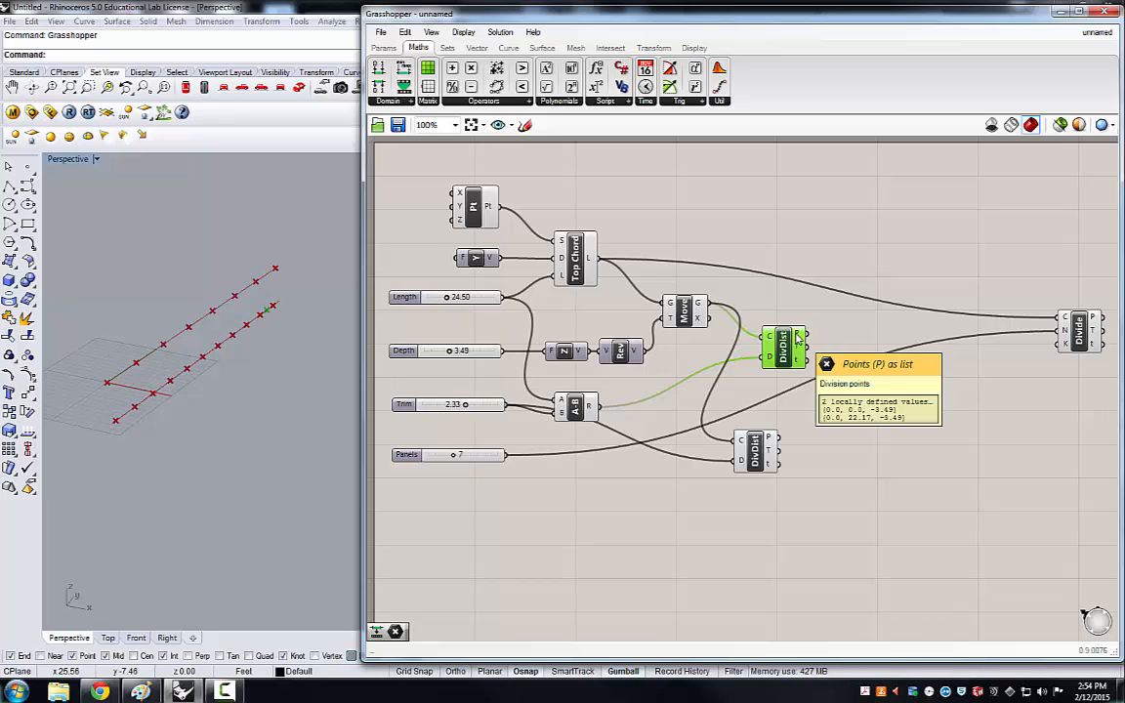
# - Align the copied Divide Distance component directly beneath the original one
pyautogui.moveTo(759, 455); pyautogui.dragTo(795, 436)
pyautogui.click(781, 357)
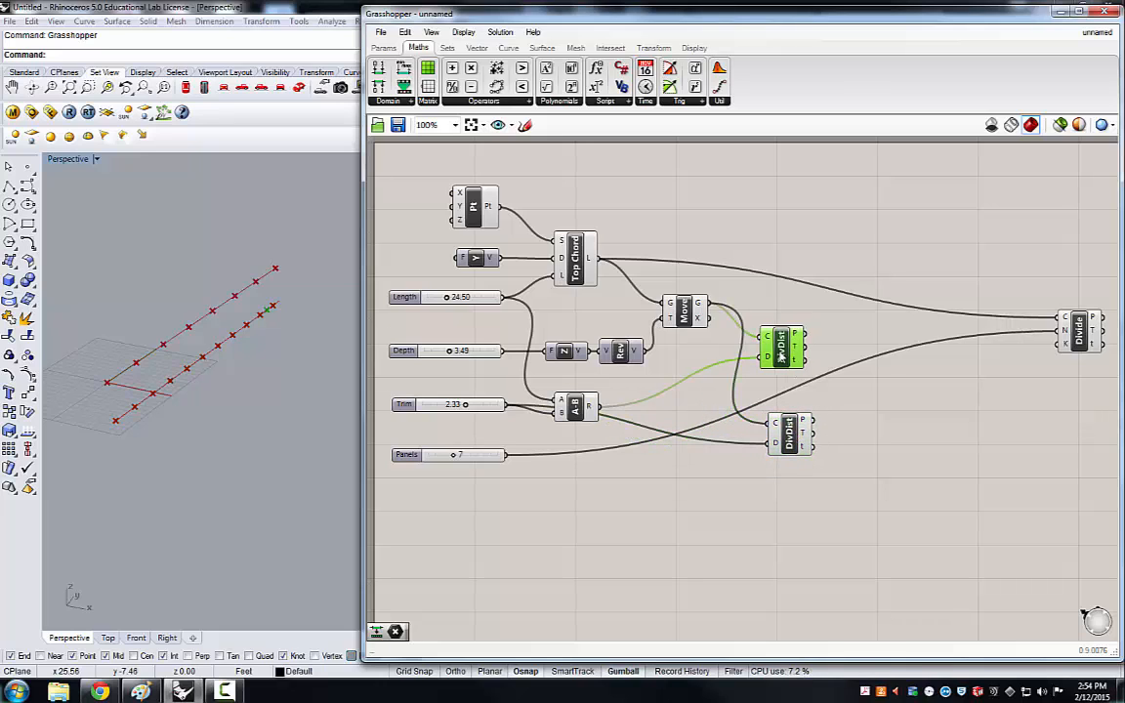
pyautogui.moveTo(781, 357); pyautogui.dragTo(787, 356)
pyautogui.moveTo(791, 437); pyautogui.dragTo(790, 435)
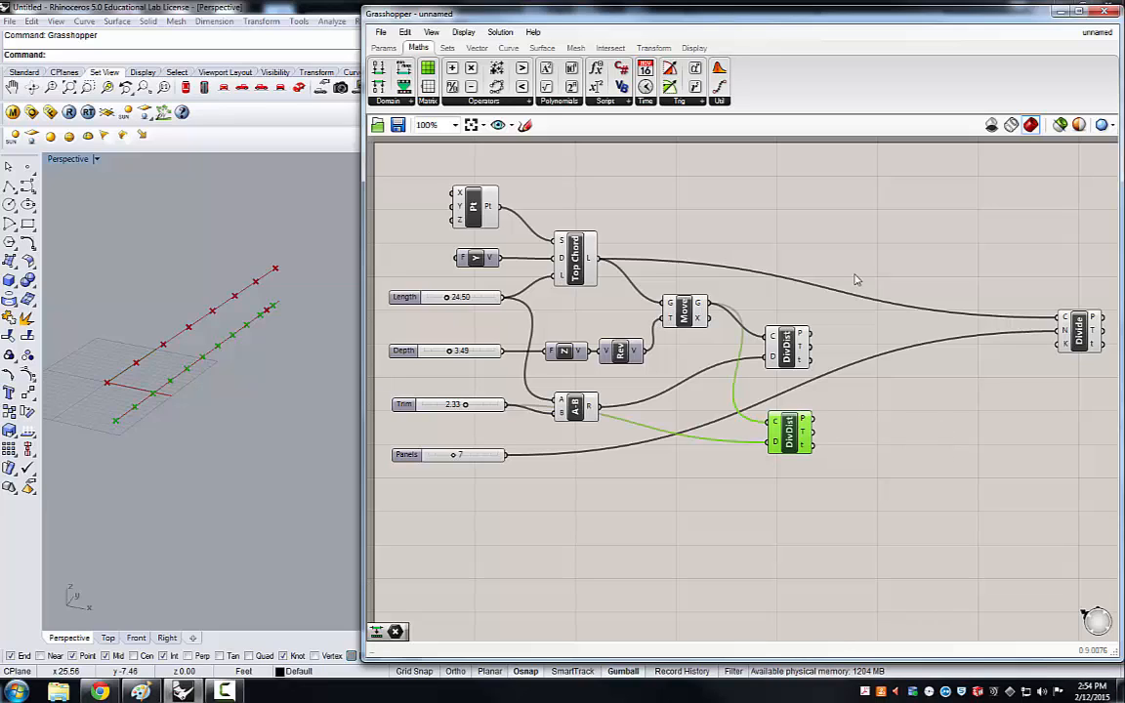
# - Add a Line component to the canvas between the two Divide Distance components and the Divide component
pyautogui.click(512, 50)
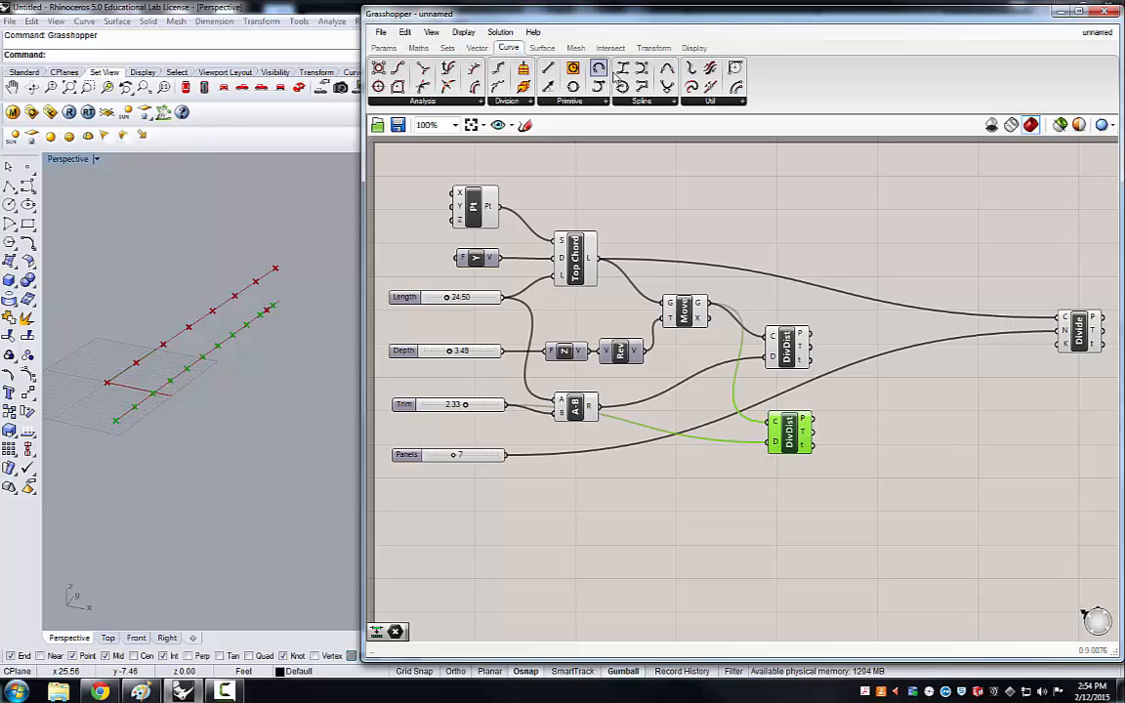
pyautogui.click(548, 70)
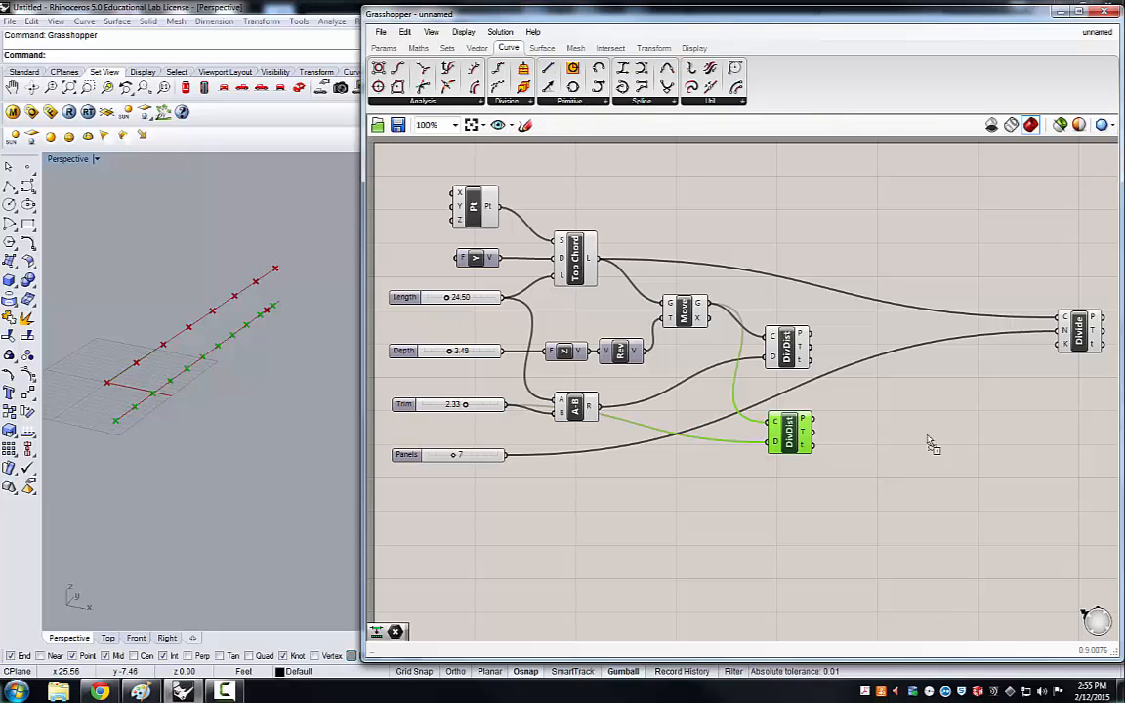
pyautogui.click(926, 421)
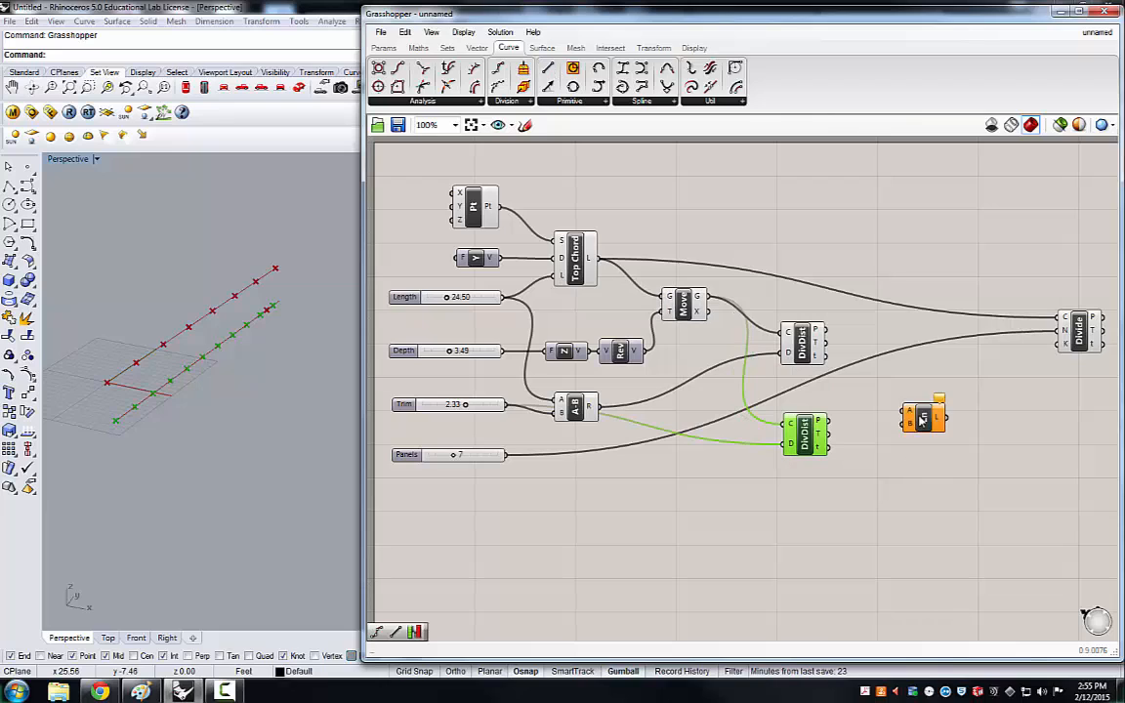
pyautogui.moveTo(928, 418); pyautogui.dragTo(1046, 440)
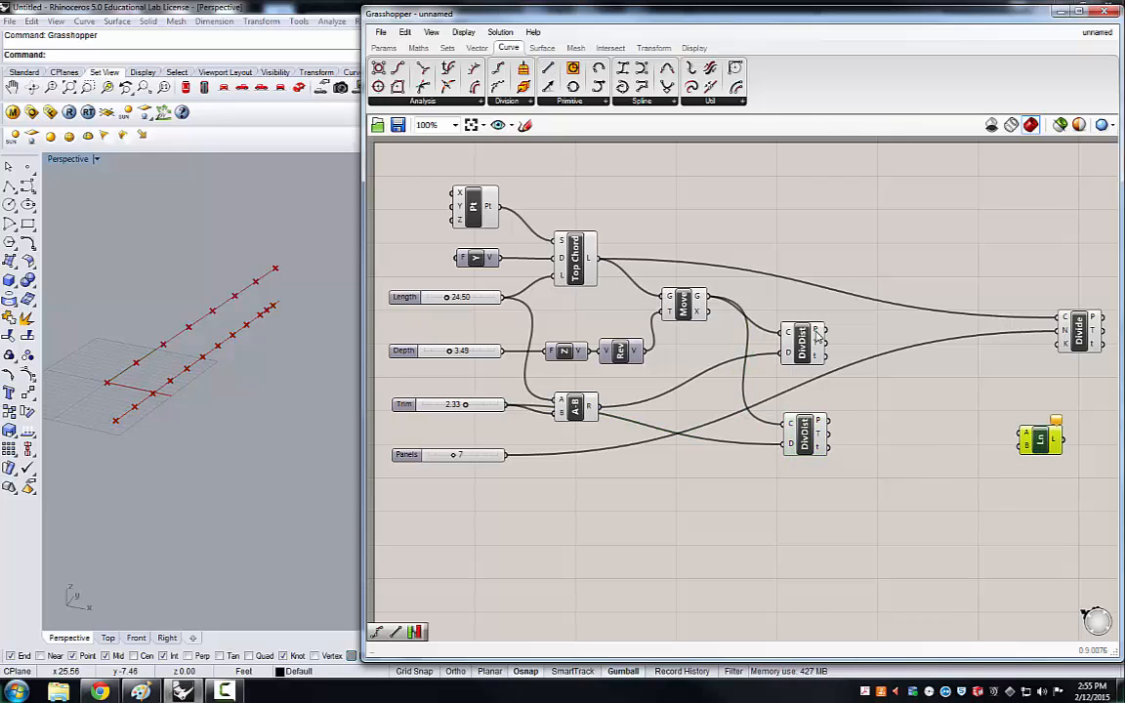
pyautogui.moveTo(820, 426)
pyautogui.moveTo(1043, 445); pyautogui.dragTo(1006, 429)
# - Add a Cull Index component beside the Line component and wire the original Divide Distance component's points to its list input
pyautogui.click(447, 49)
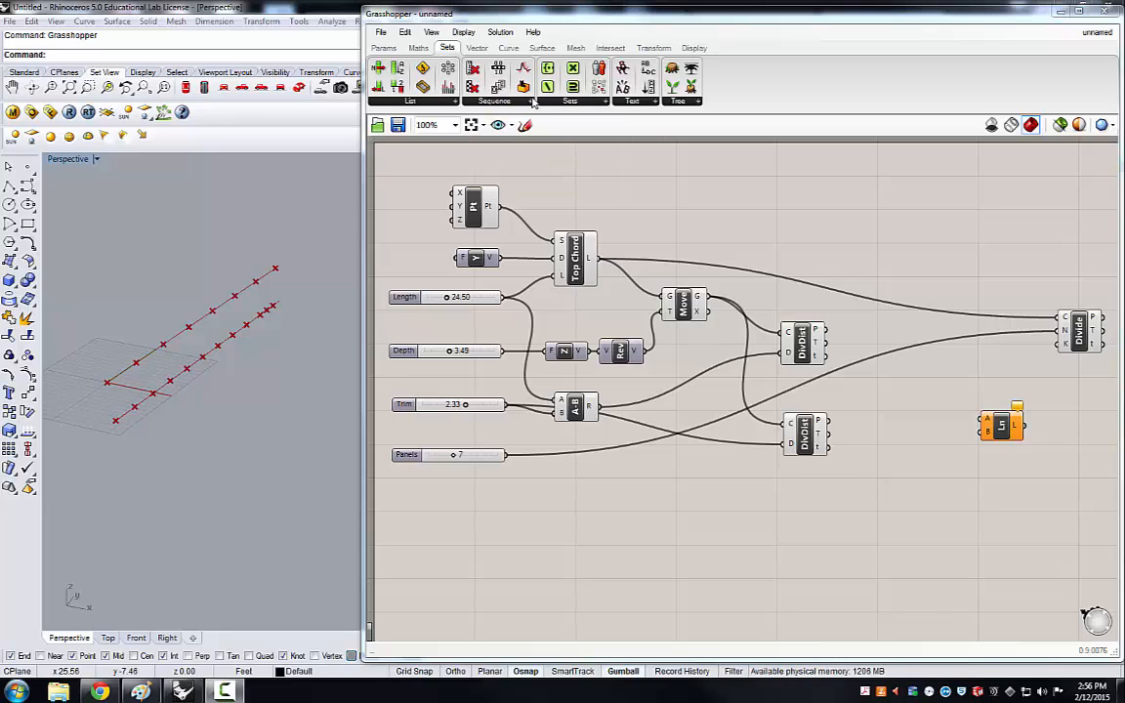
pyautogui.click(816, 335)
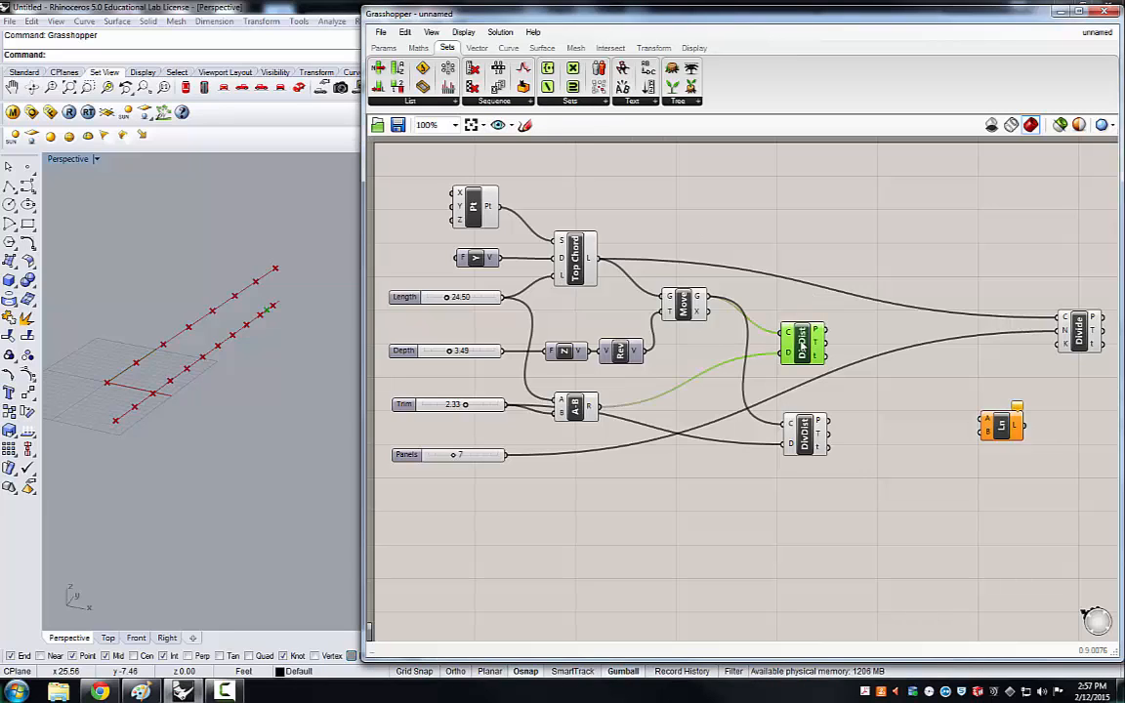
pyautogui.click(806, 437)
pyautogui.click(803, 344)
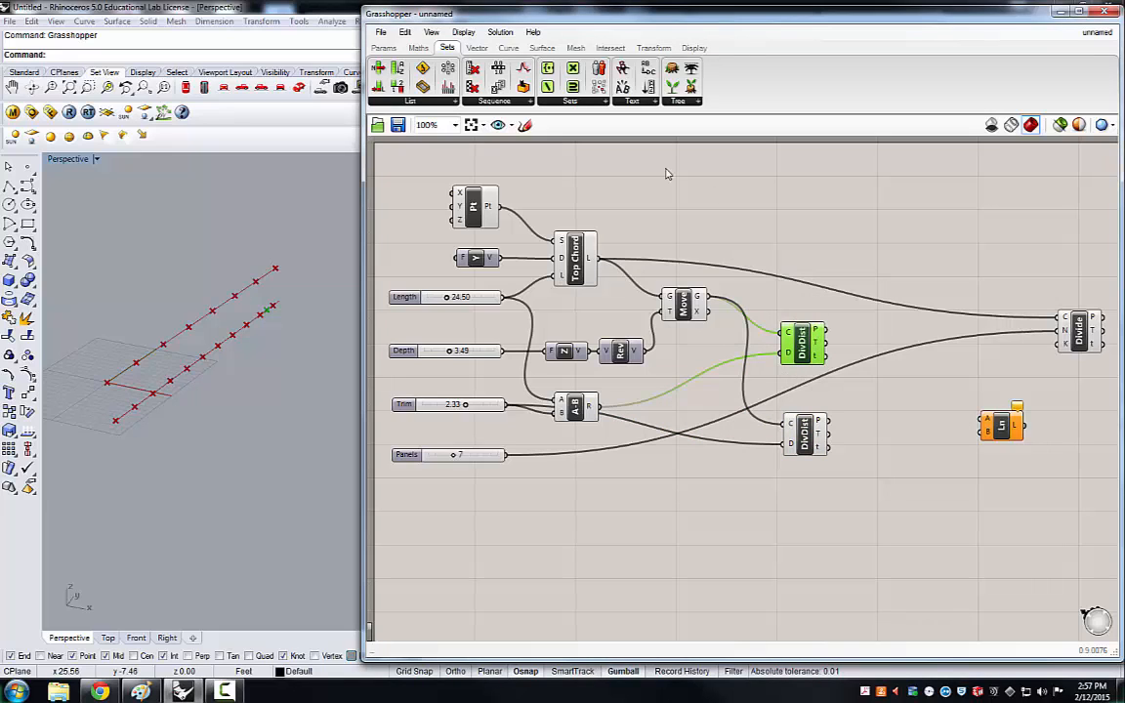
pyautogui.click(481, 100)
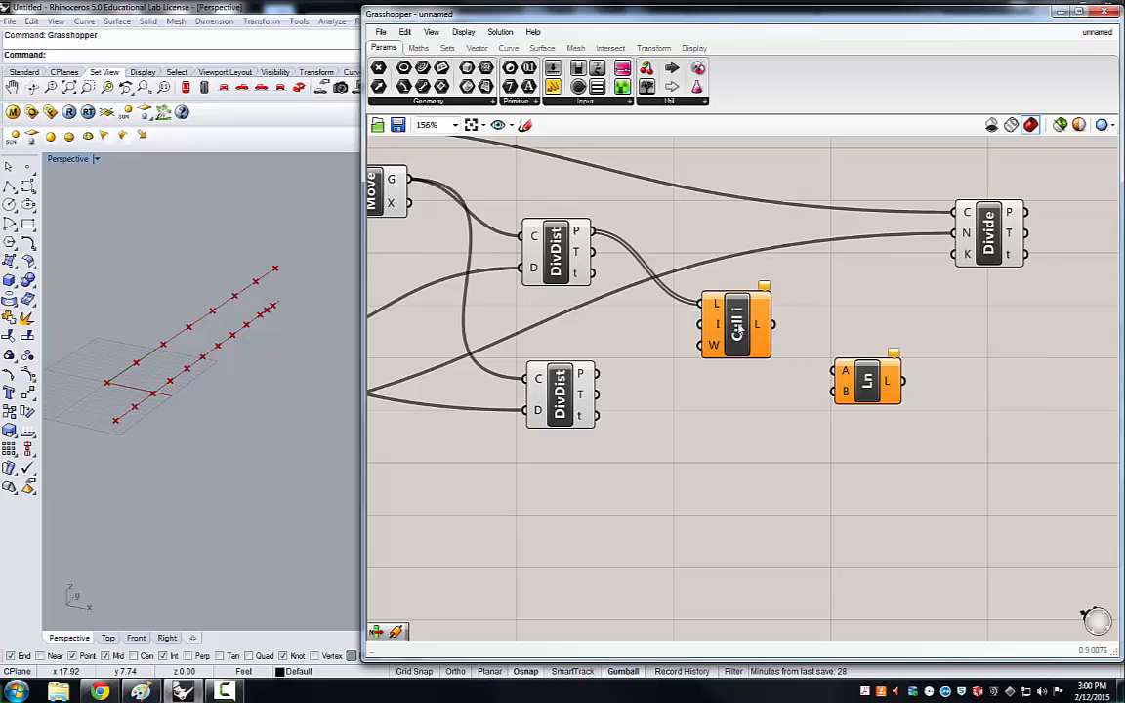
pyautogui.click(738, 330)
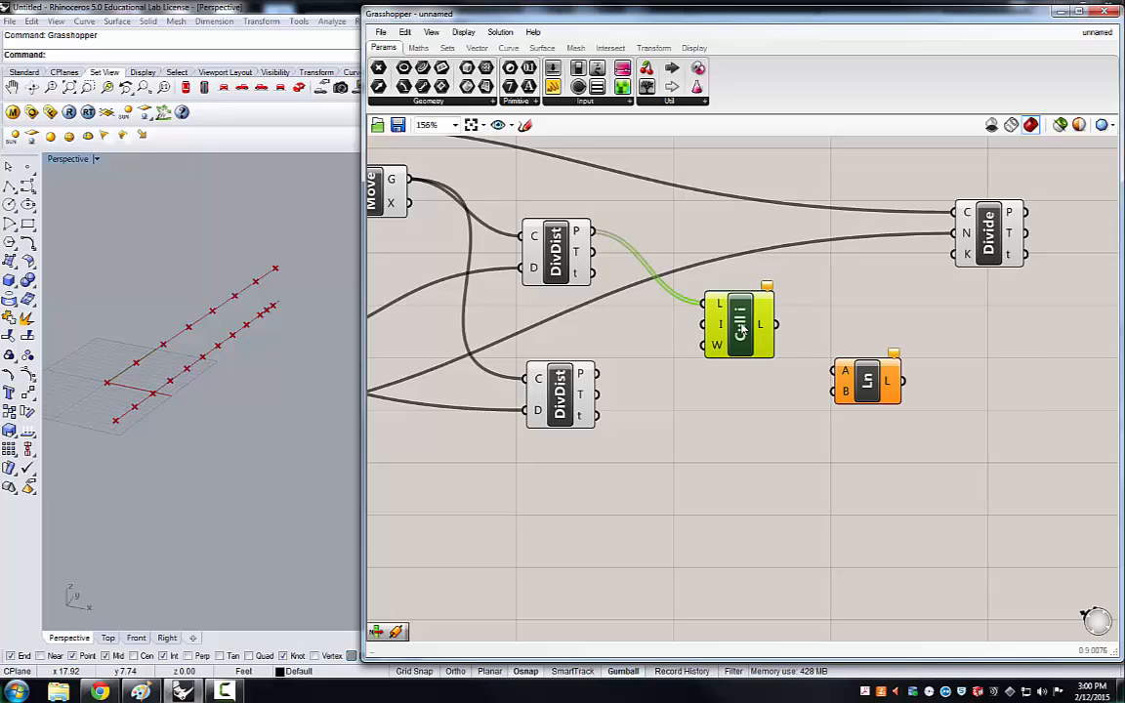
pyautogui.moveTo(740, 330); pyautogui.dragTo(752, 330)
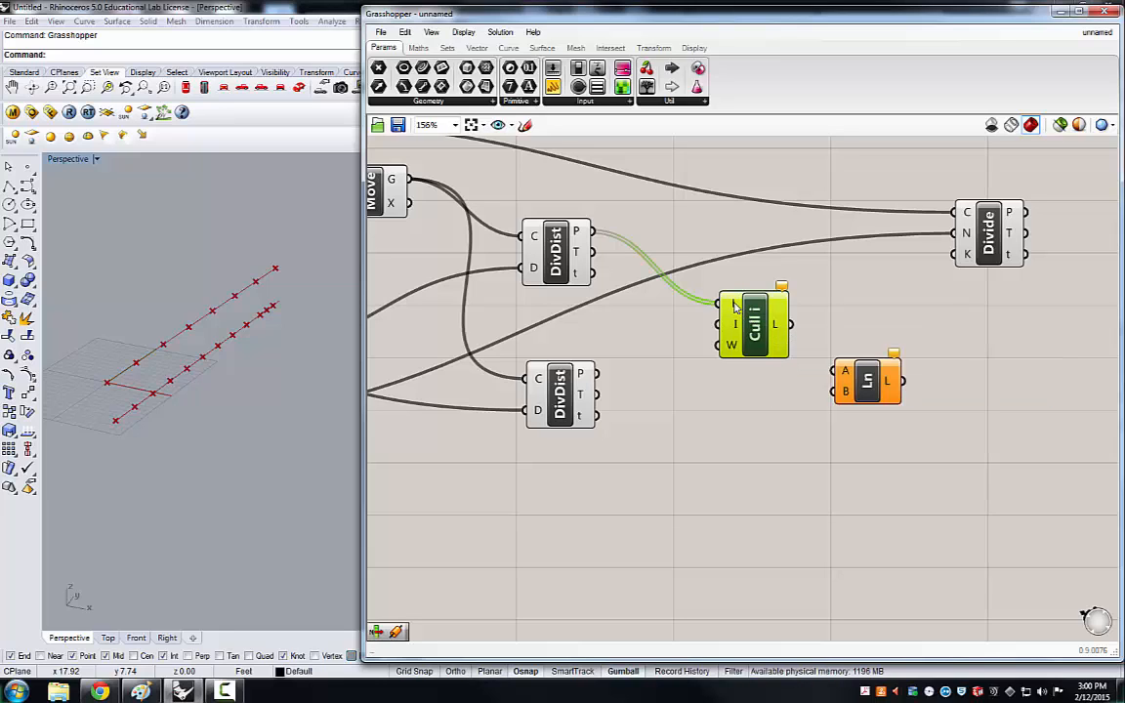
pyautogui.moveTo(734, 306)
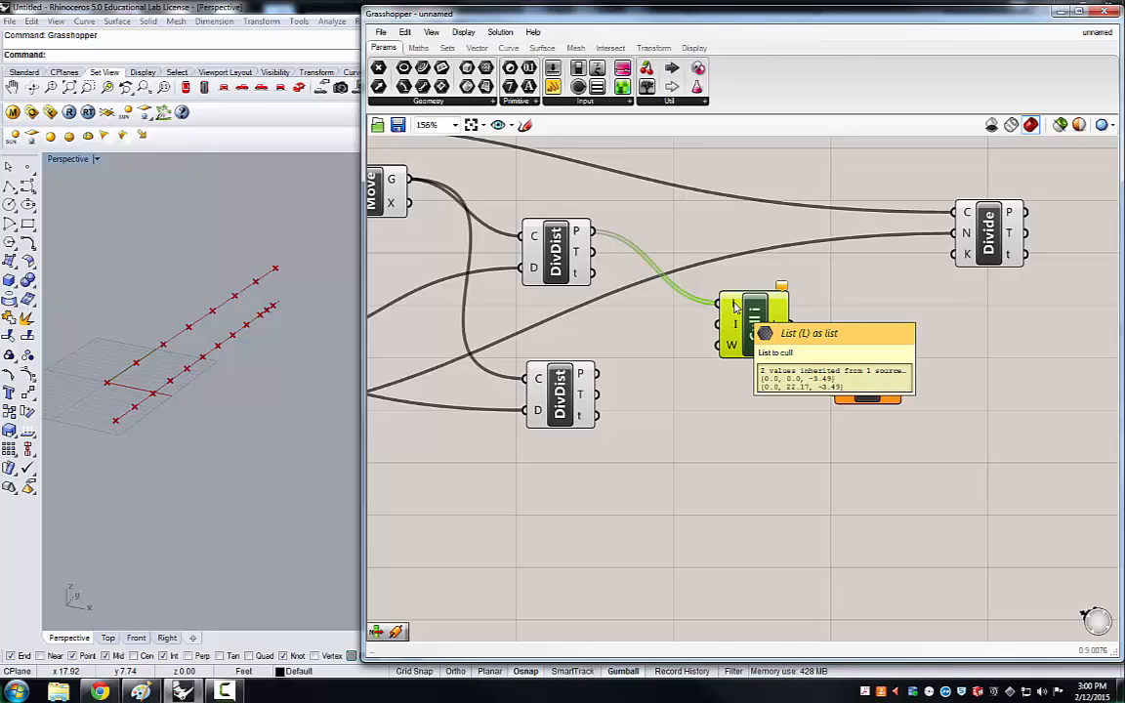
pyautogui.click(678, 327)
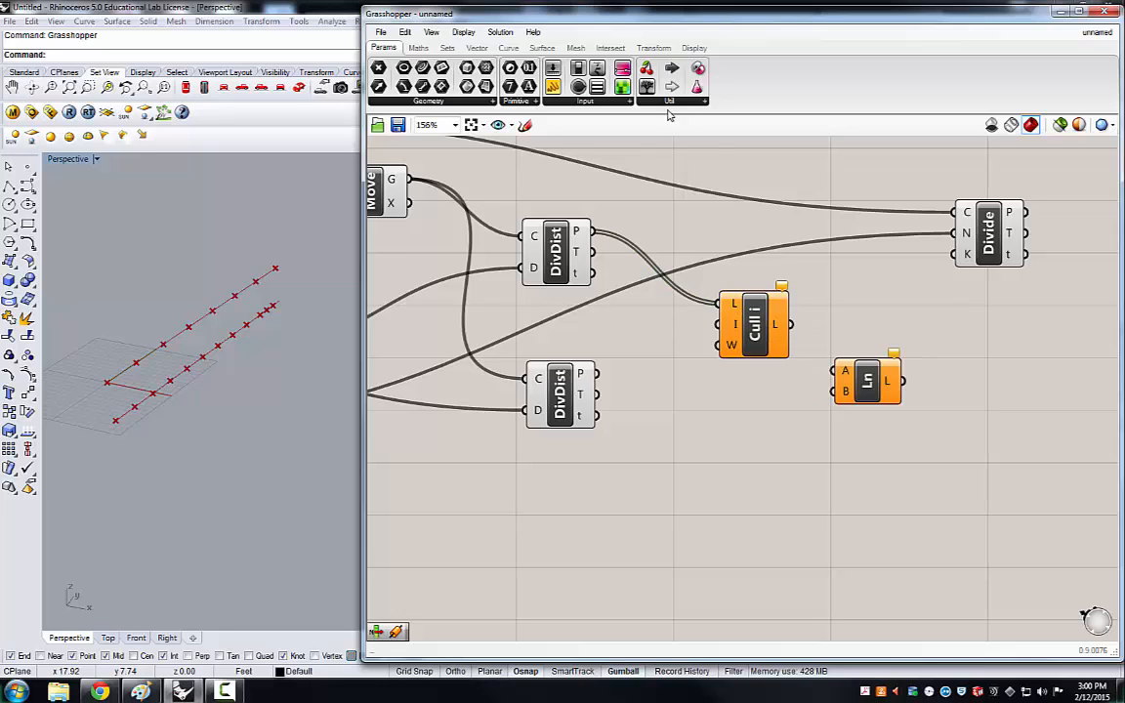
# - Add a panel to the canvas and set its content to 0
pyautogui.click(554, 89)
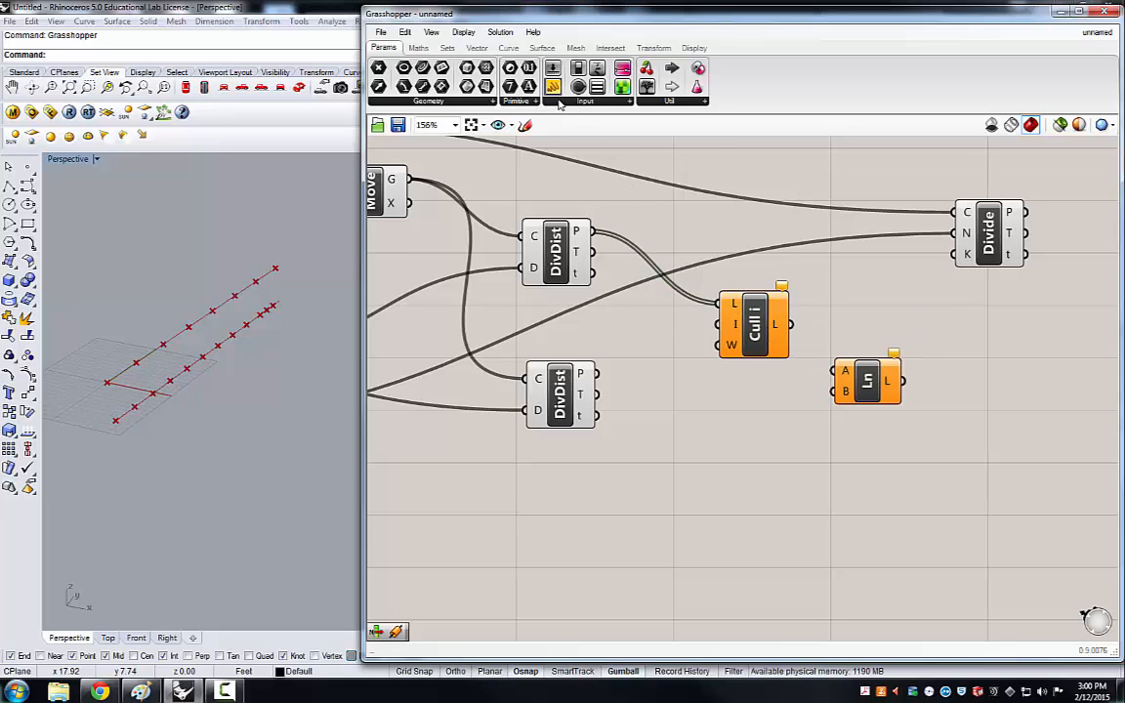
pyautogui.click(669, 487)
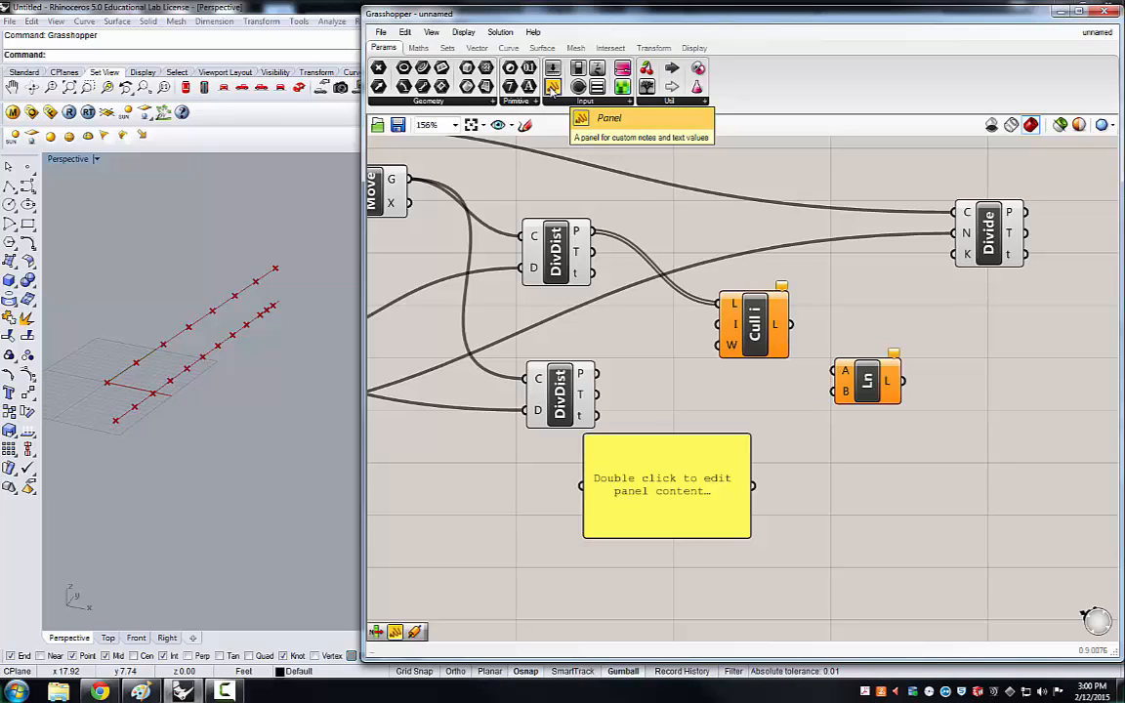
pyautogui.doubleClick(661, 496)
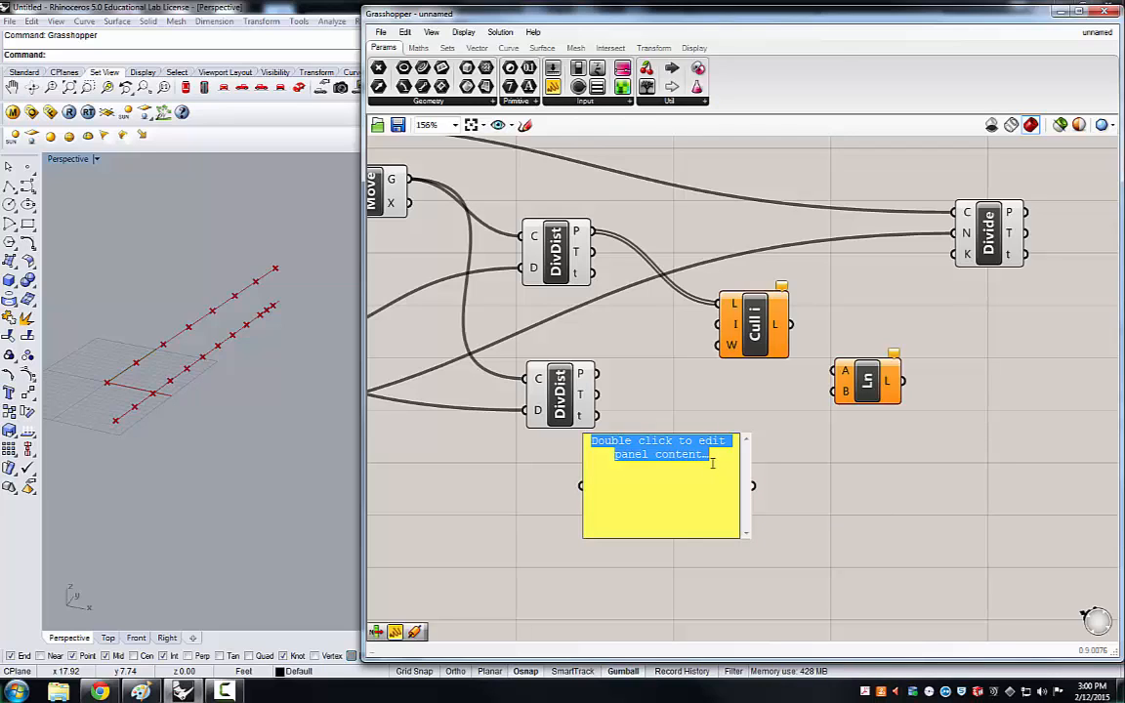
pyautogui.write('0')
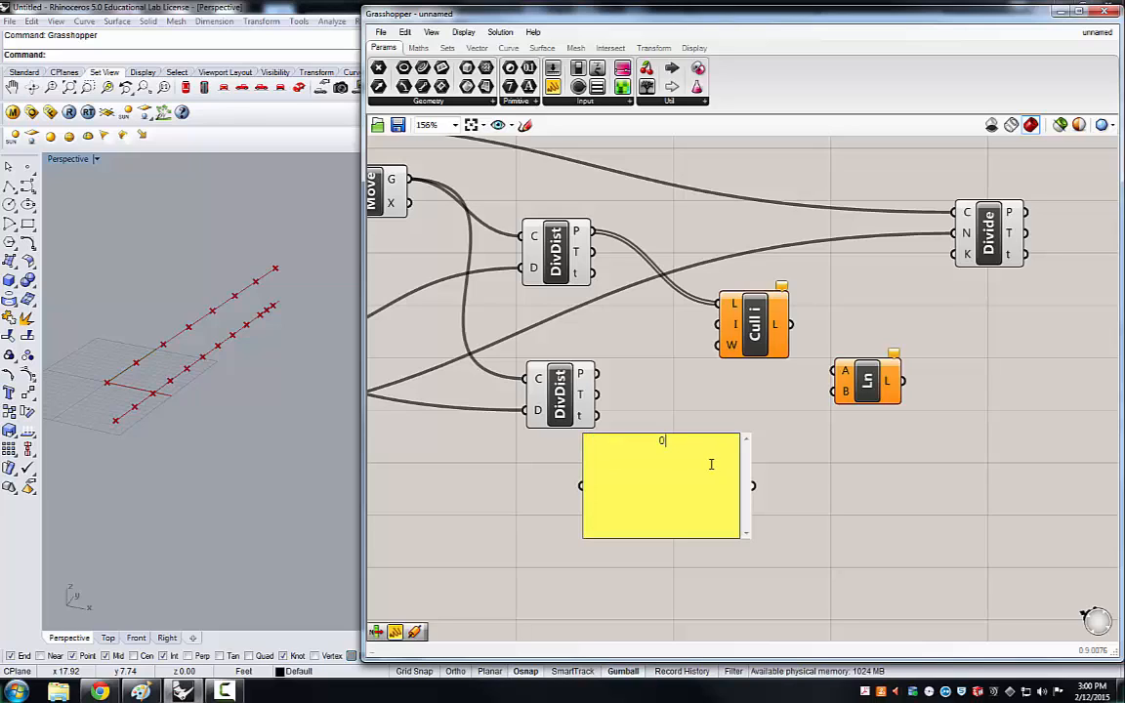
pyautogui.click(779, 545)
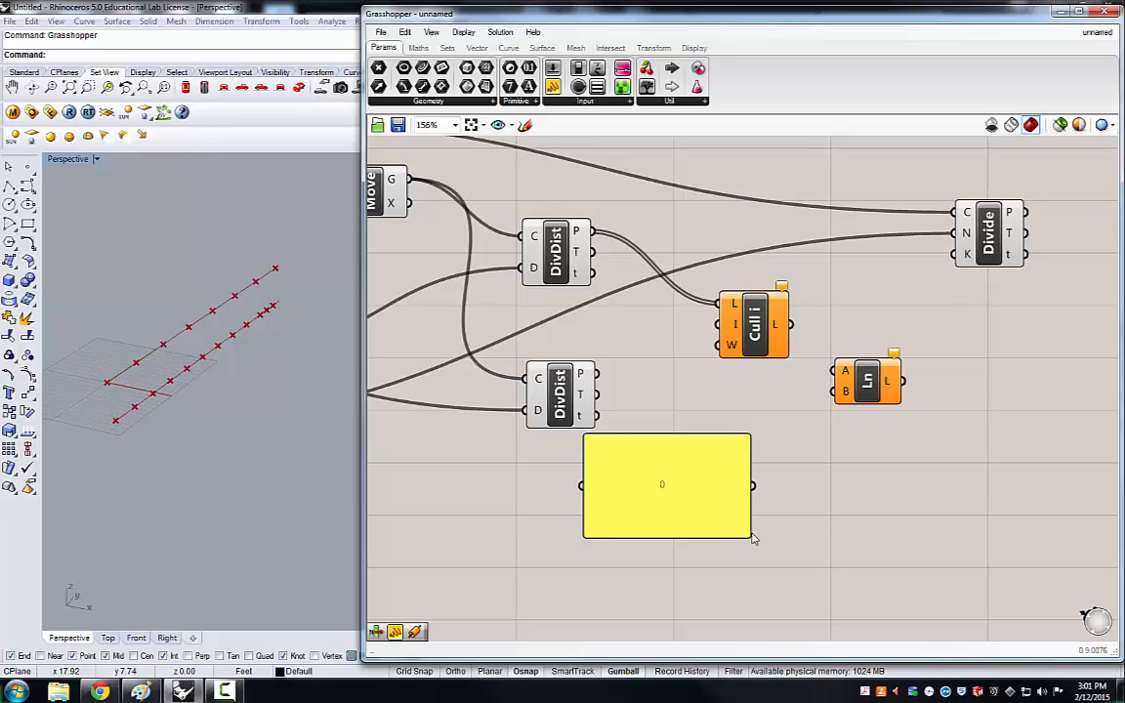
# - Shrink the panel, place it beside Cull Index and wire it to the index input, checking the culled list output
pyautogui.moveTo(749, 535); pyautogui.dragTo(656, 329)
pyautogui.click(610, 440)
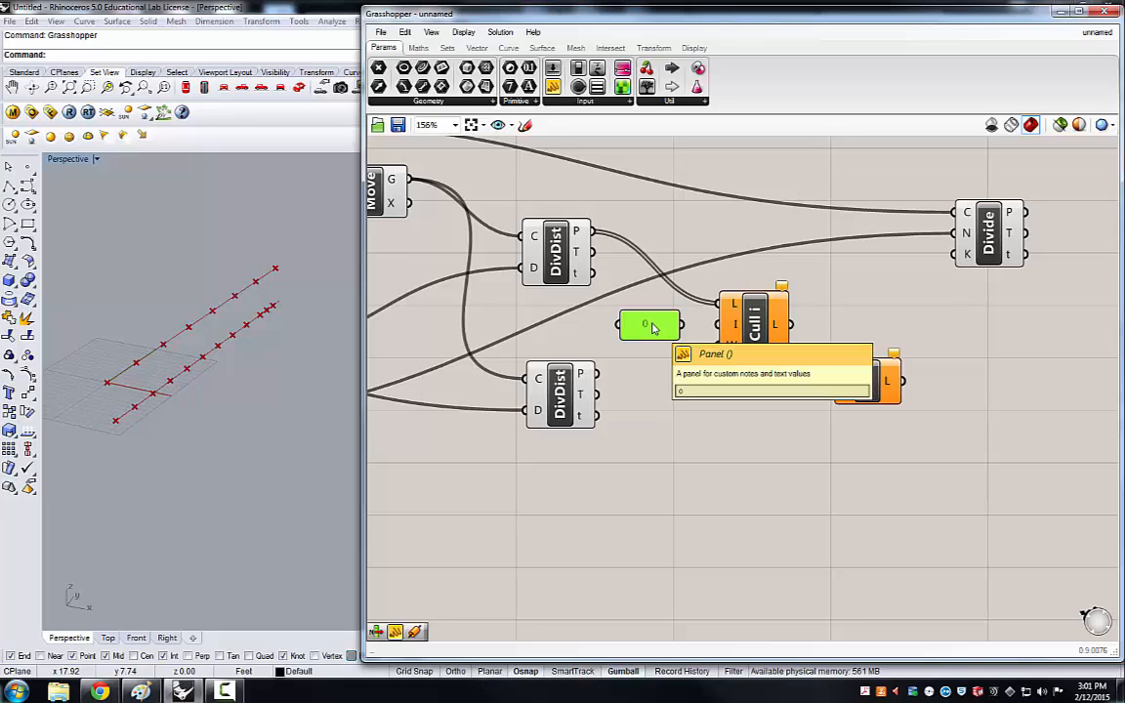
pyautogui.moveTo(683, 324); pyautogui.dragTo(718, 325)
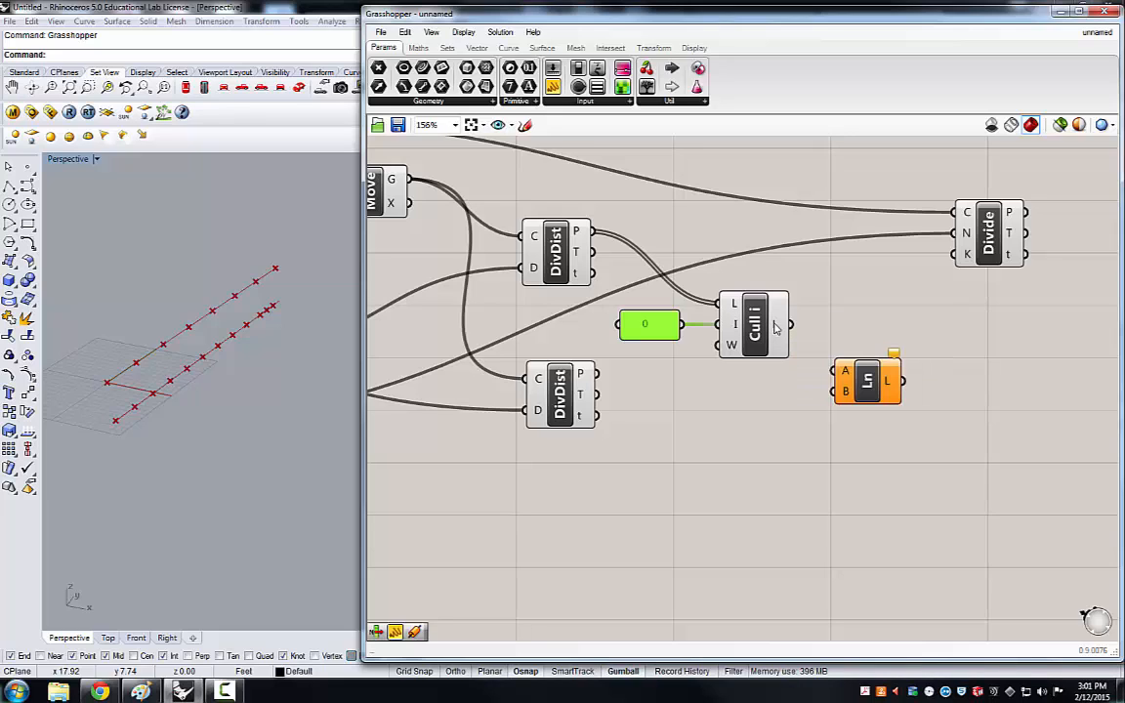
pyautogui.moveTo(776, 328)
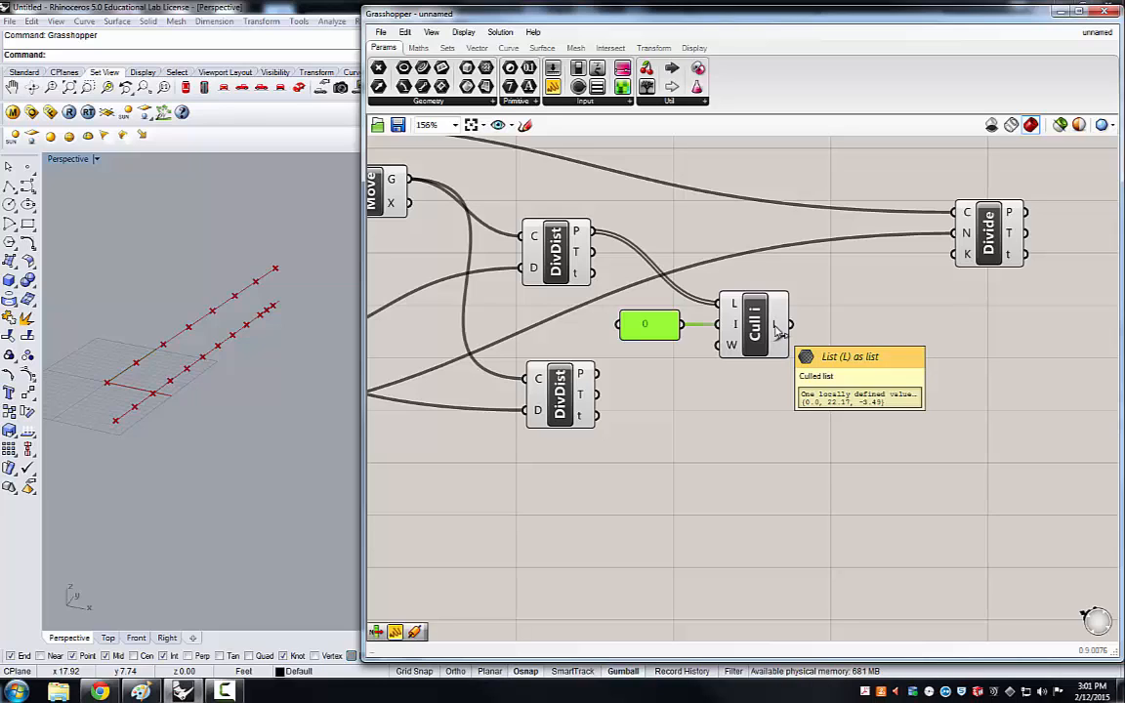
pyautogui.click(740, 424)
# - Shift the Cull Index component and its index panel slightly closer to the Line component
pyautogui.moveTo(732, 344); pyautogui.dragTo(739, 343)
pyautogui.moveTo(646, 328); pyautogui.dragTo(654, 329)
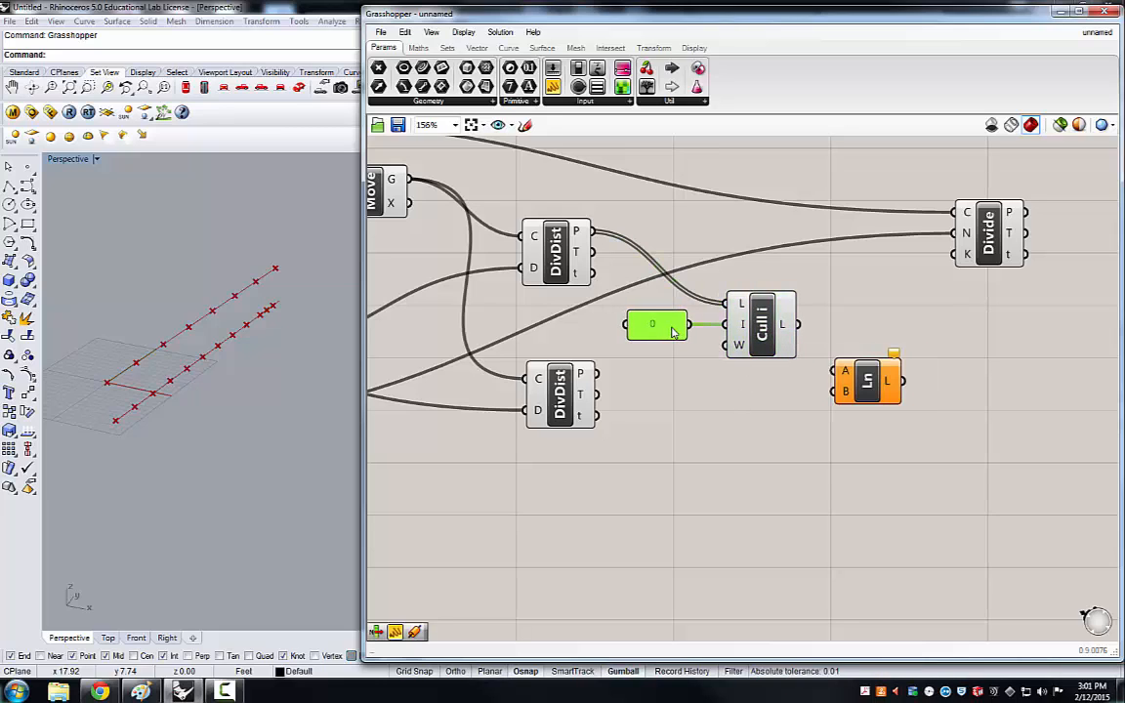
pyautogui.click(658, 401)
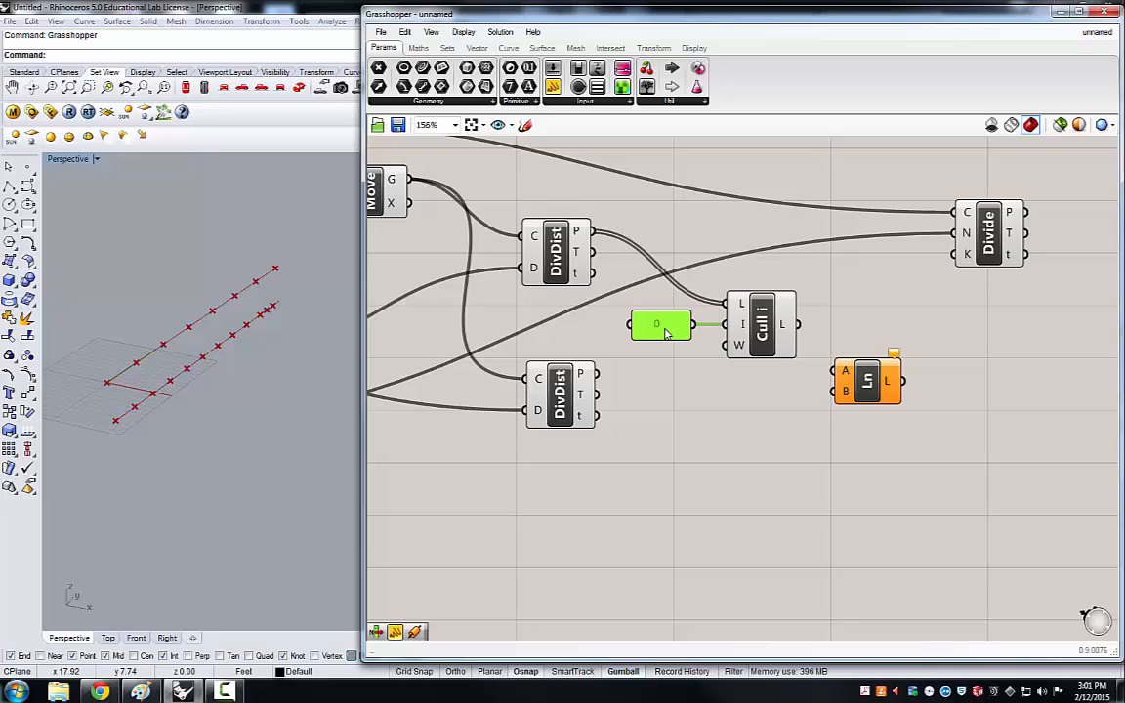
pyautogui.moveTo(665, 333); pyautogui.dragTo(672, 333)
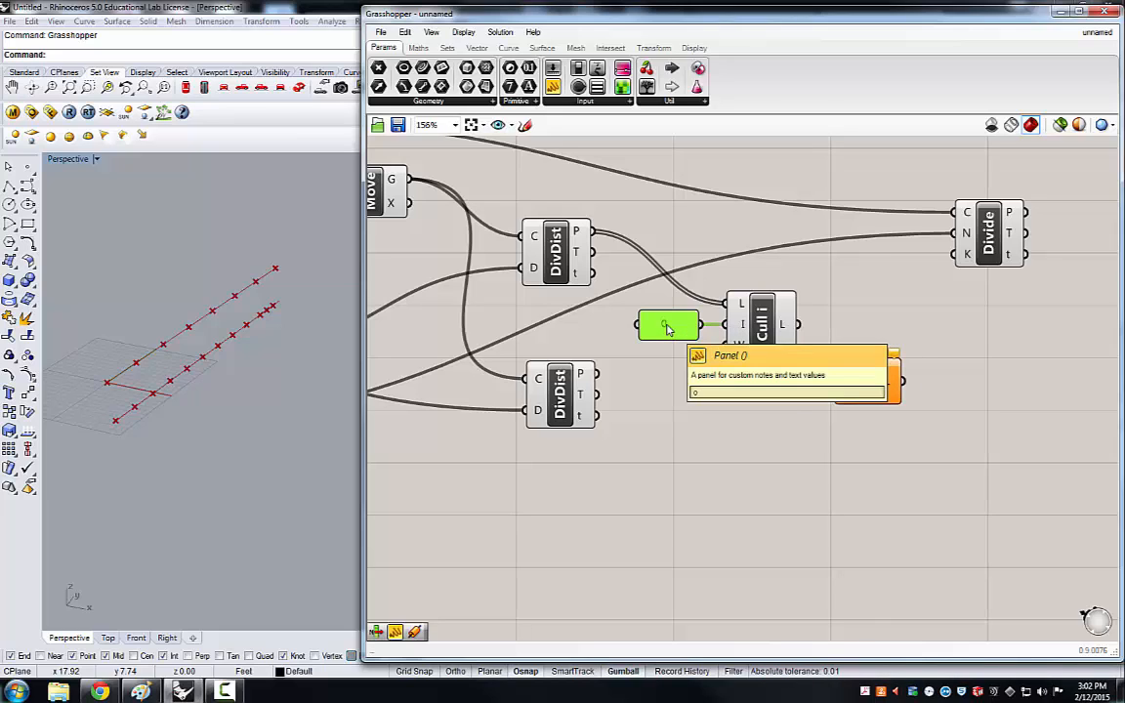
pyautogui.click(681, 375)
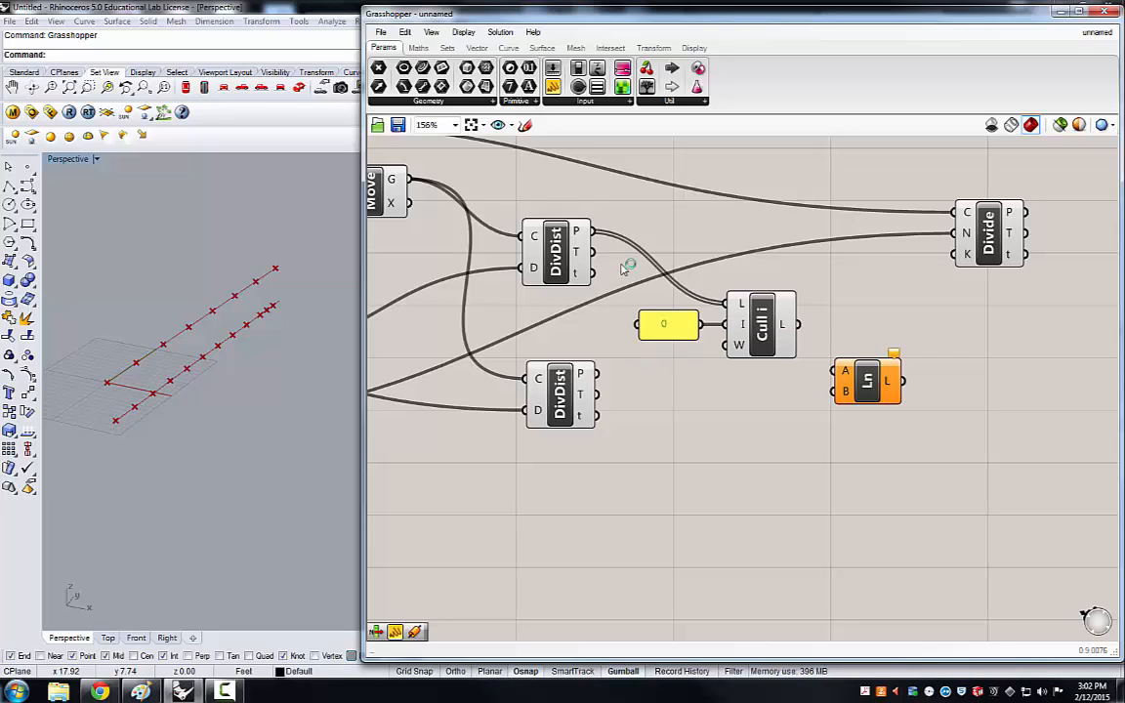
# - Turn off the viewport preview of both Divide Distance components
pyautogui.moveTo(571, 185); pyautogui.dragTo(539, 426)
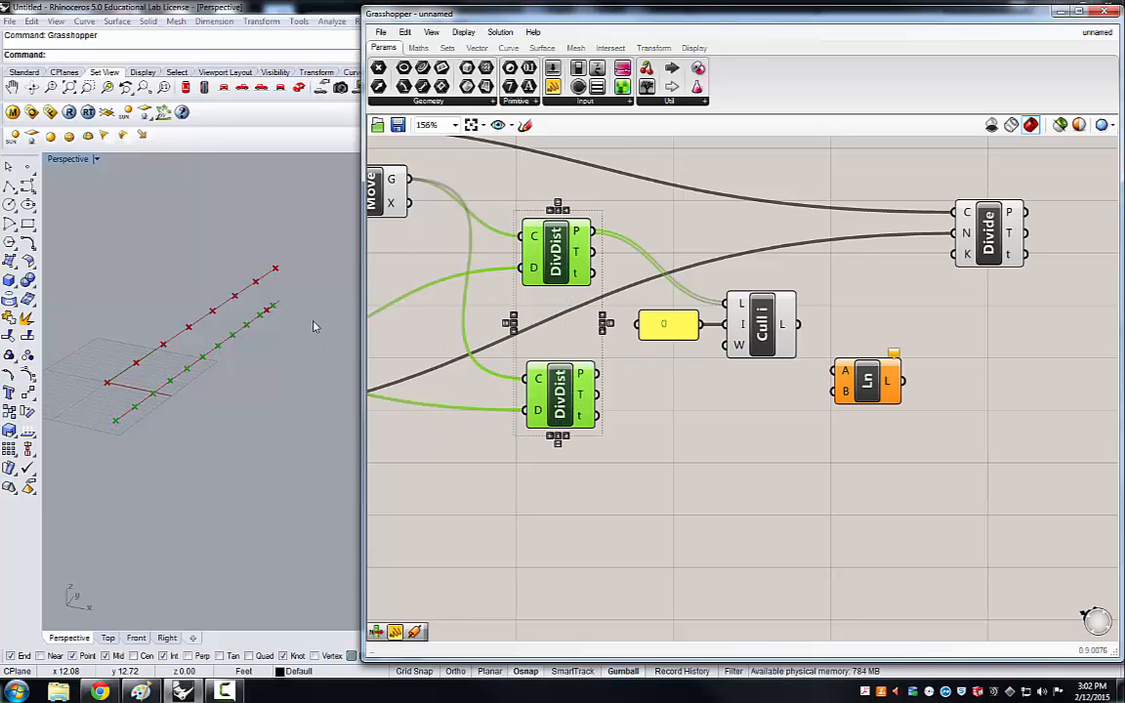
pyautogui.middleClick(557, 251)
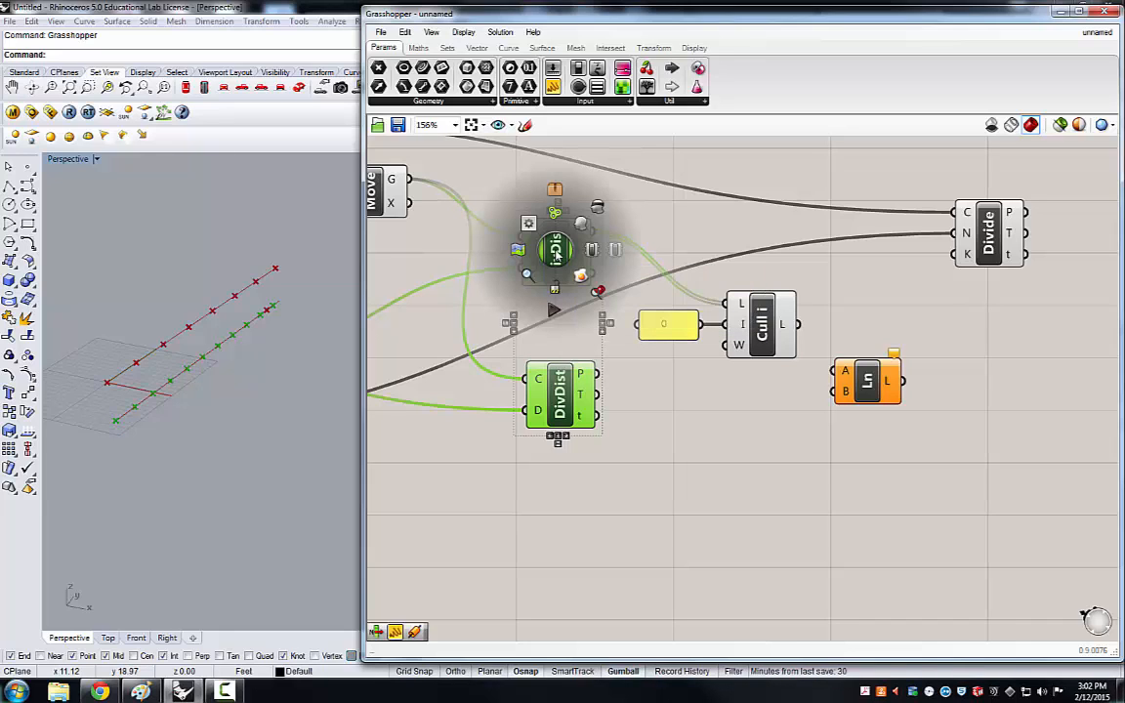
pyautogui.click(599, 208)
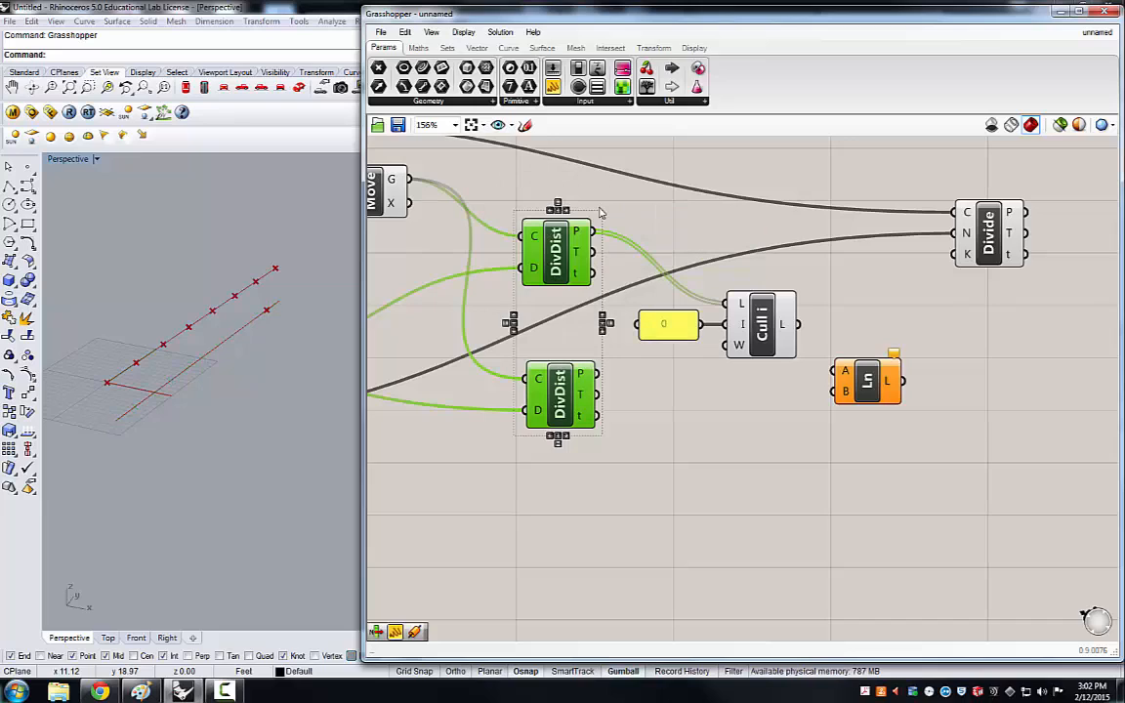
pyautogui.click(651, 374)
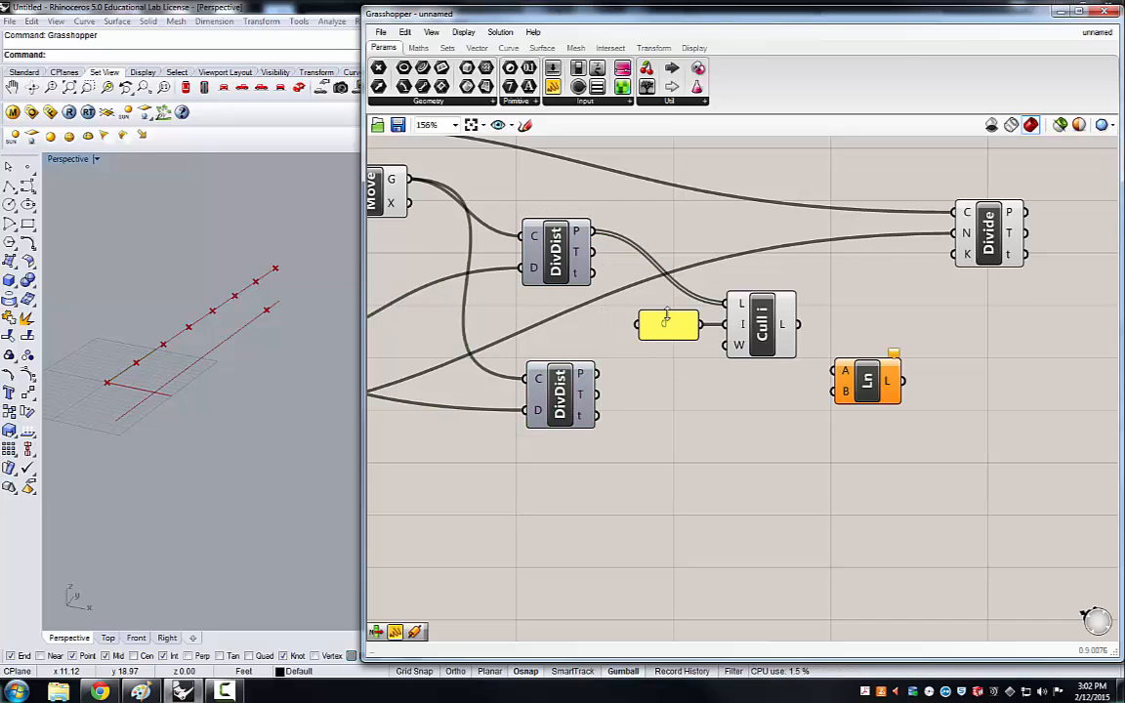
# - Set the Trim slider to 1.35 and highlight the Cull Index component's point in the viewport
pyautogui.click(762, 327)
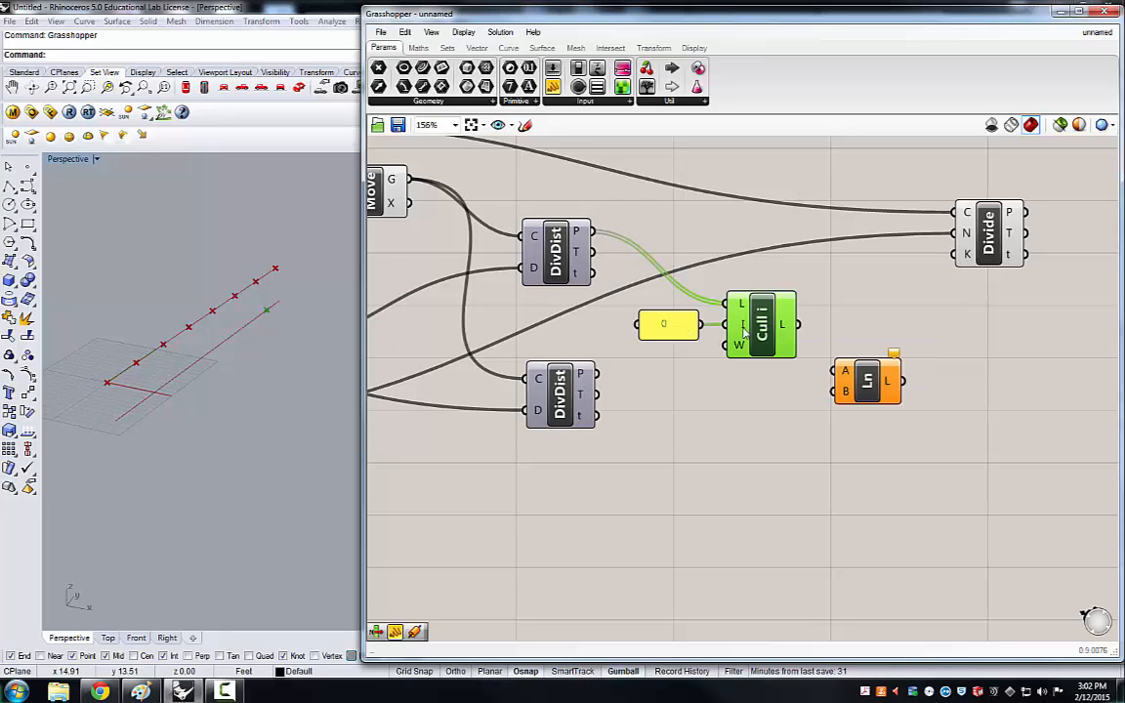
pyautogui.click(781, 419)
pyautogui.scroll(-4, 802, 422)
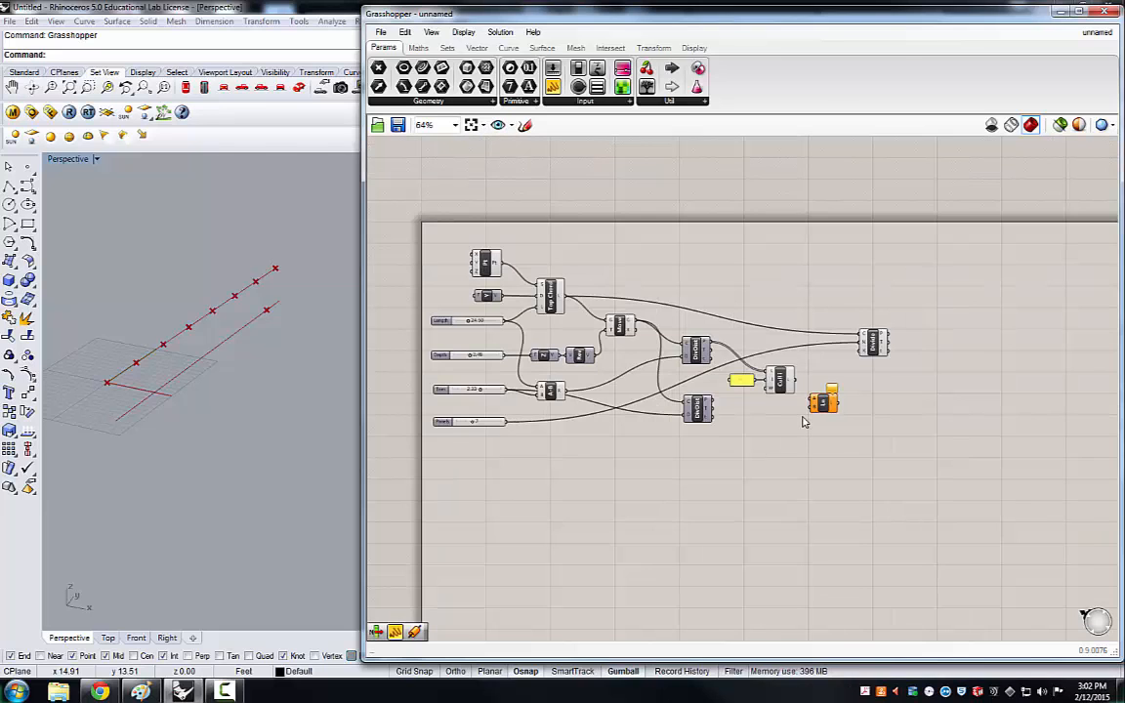
pyautogui.scroll(2, 463, 446)
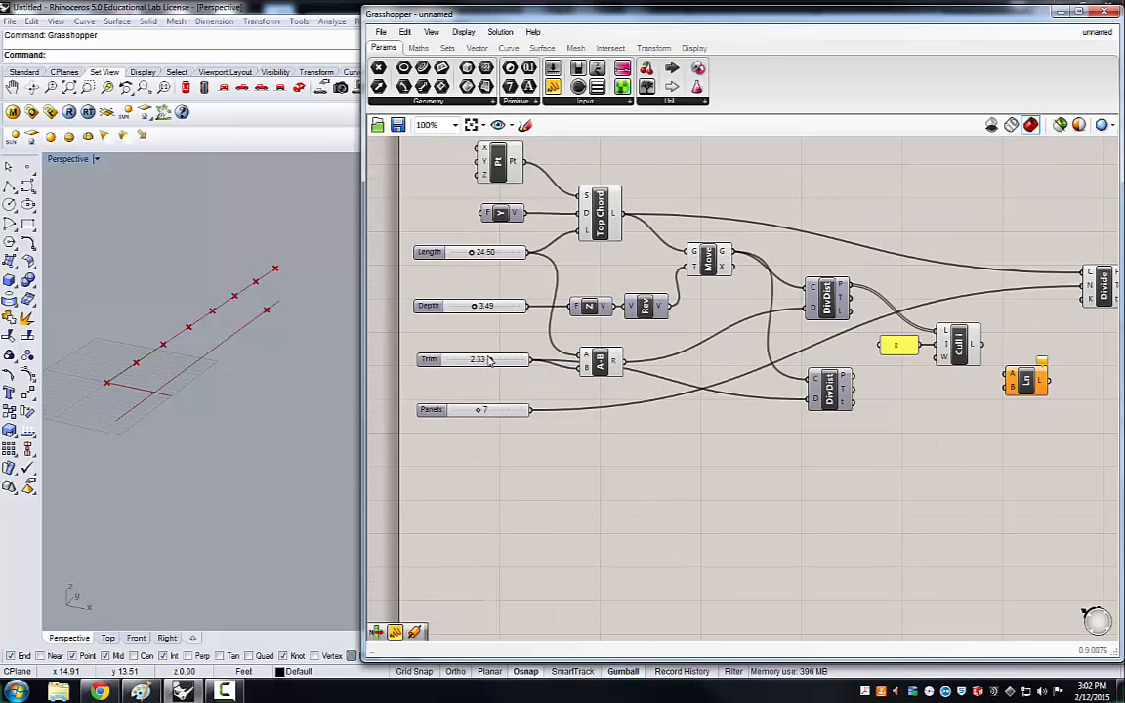
pyautogui.moveTo(491, 360)
pyautogui.mouseDown()
pyautogui.moveTo(508, 364)
pyautogui.moveTo(459, 369)
pyautogui.moveTo(508, 370)
pyautogui.moveTo(472, 363)
pyautogui.mouseUp()
pyautogui.click(962, 349)
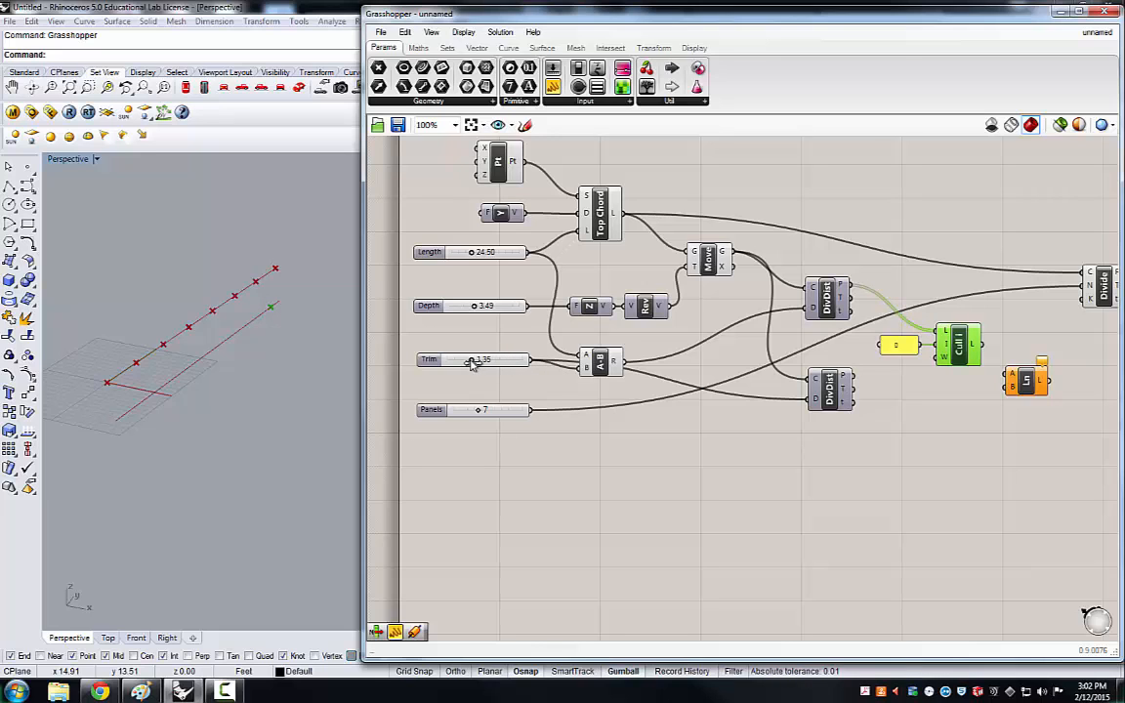
pyautogui.click(668, 462)
# - Add a List Item component to the canvas below Cull Index, beside the second Divide Distance component
pyautogui.scroll(-1, 949, 404)
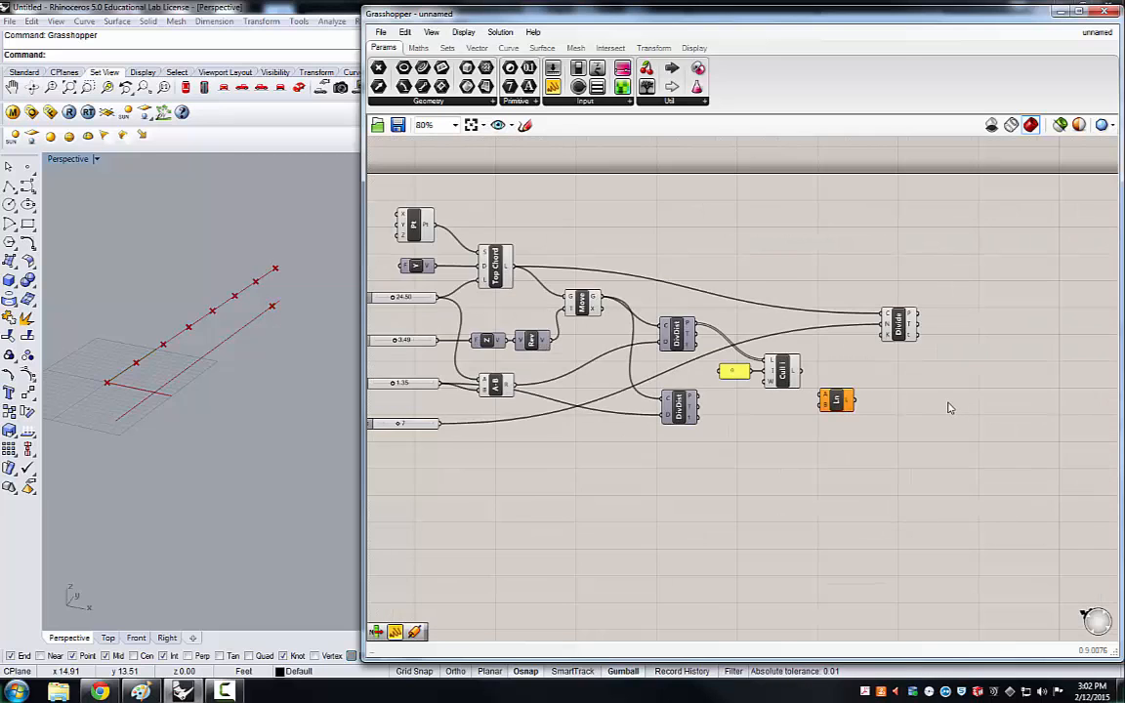
pyautogui.scroll(1, 918, 406)
pyautogui.scroll(1, 705, 462)
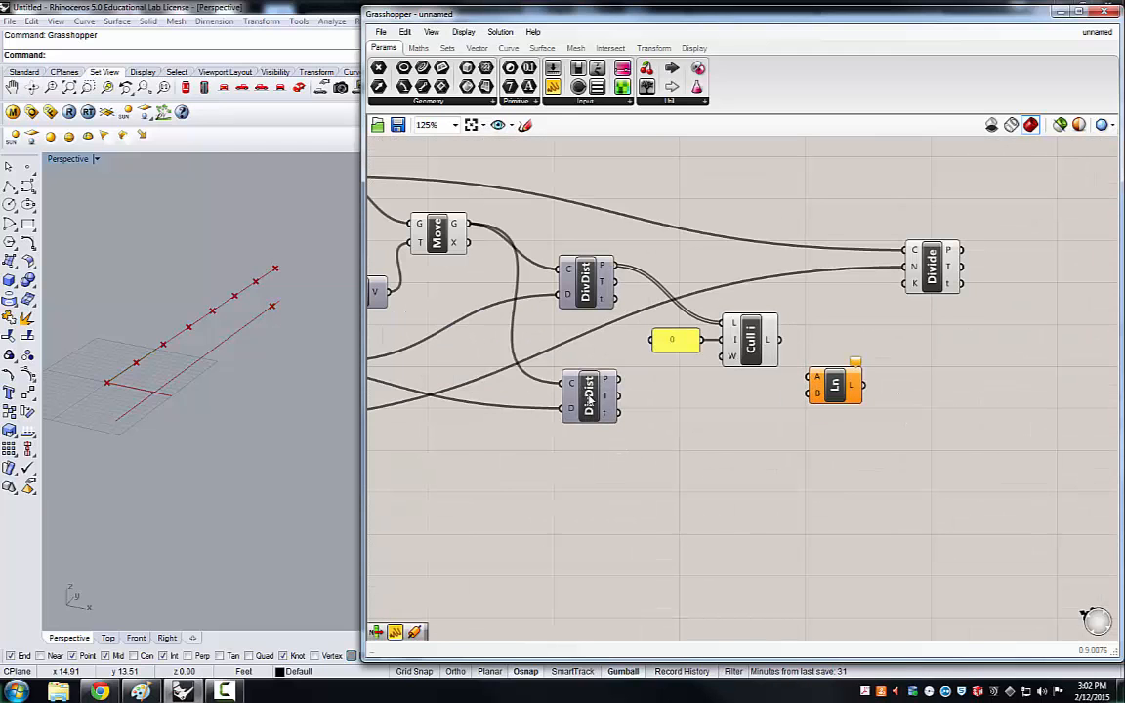
pyautogui.click(589, 402)
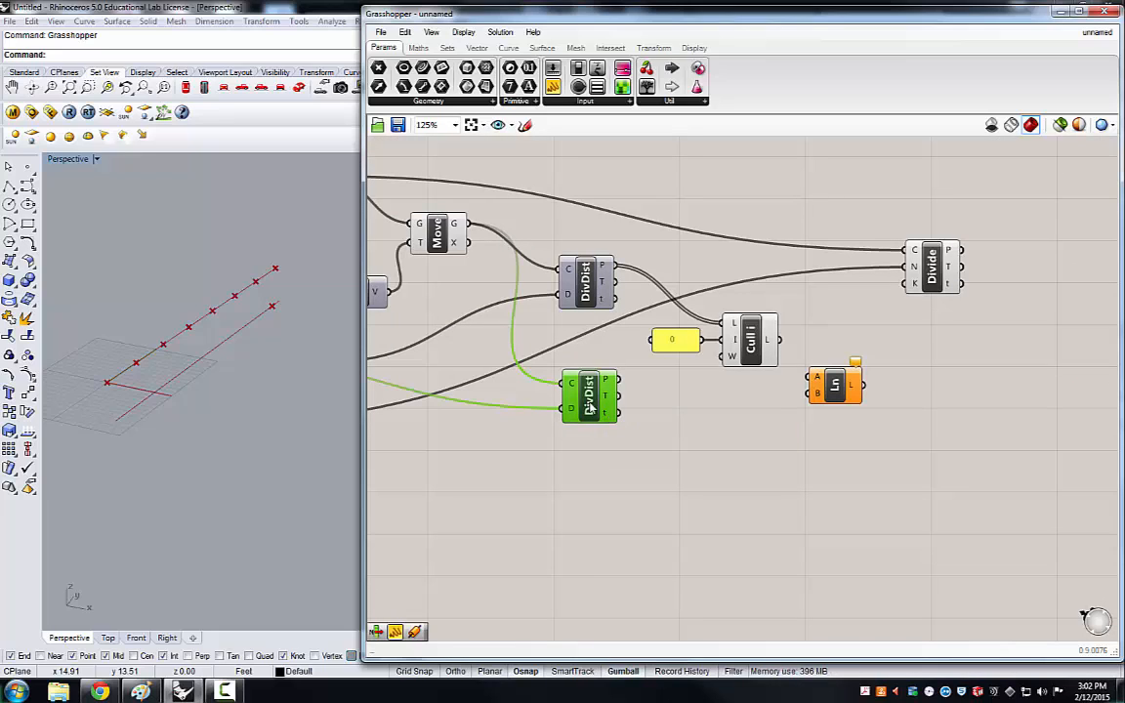
pyautogui.click(636, 411)
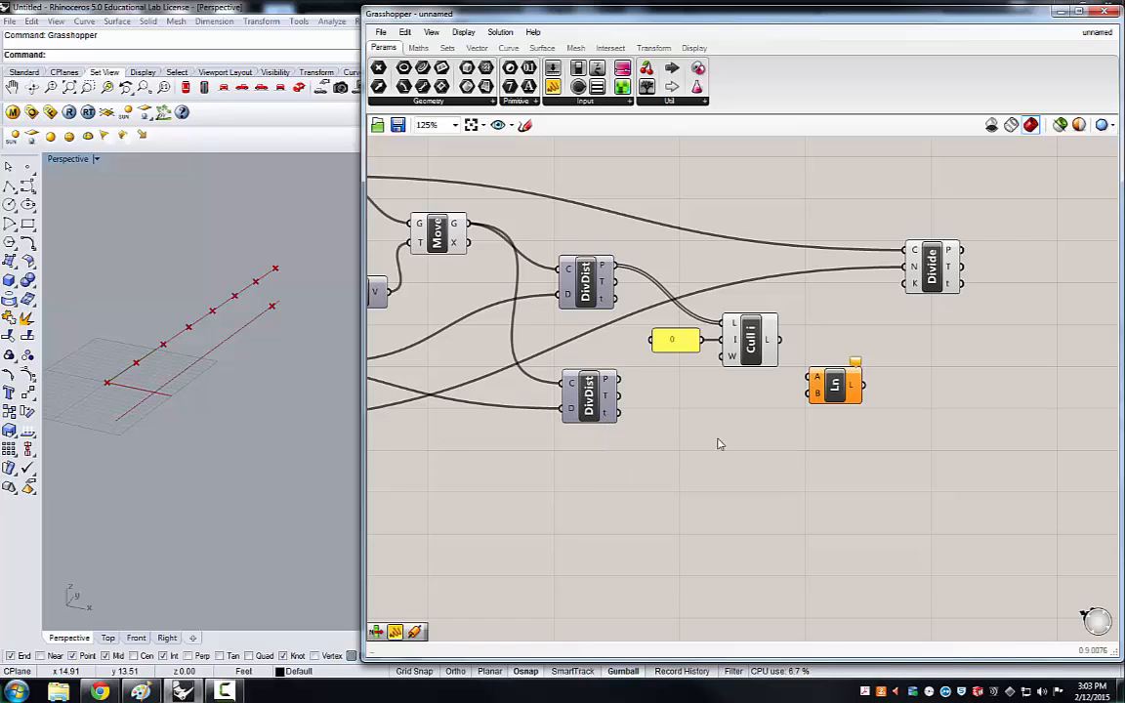
pyautogui.click(446, 48)
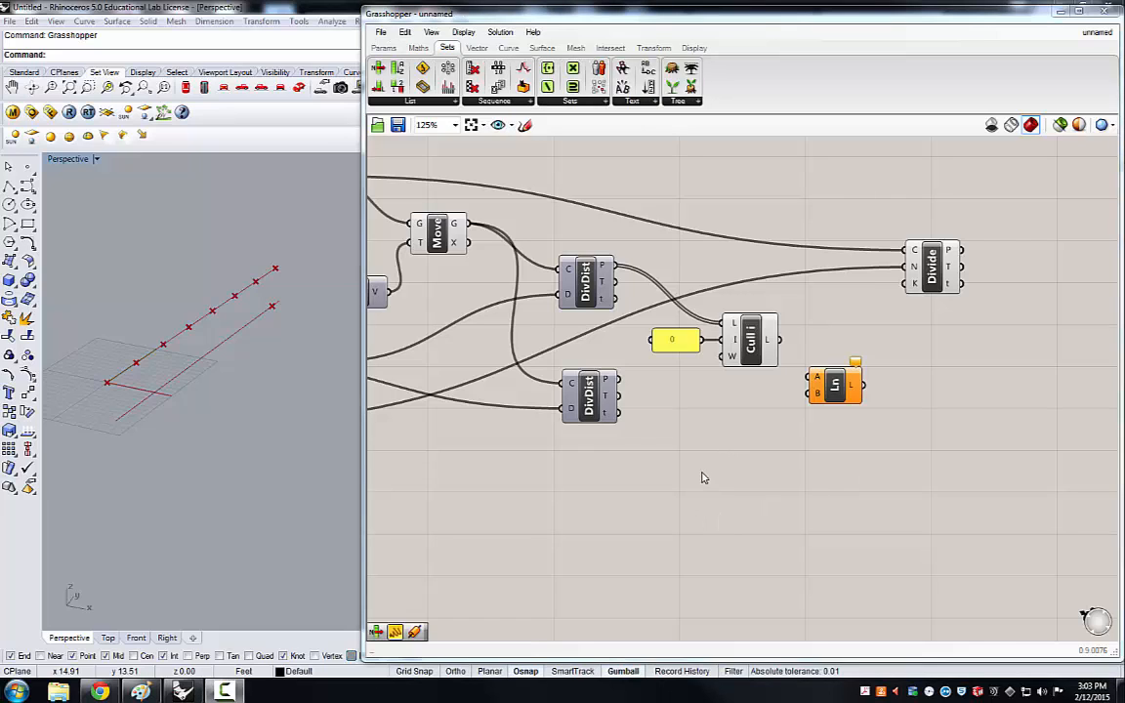
pyautogui.click(453, 103)
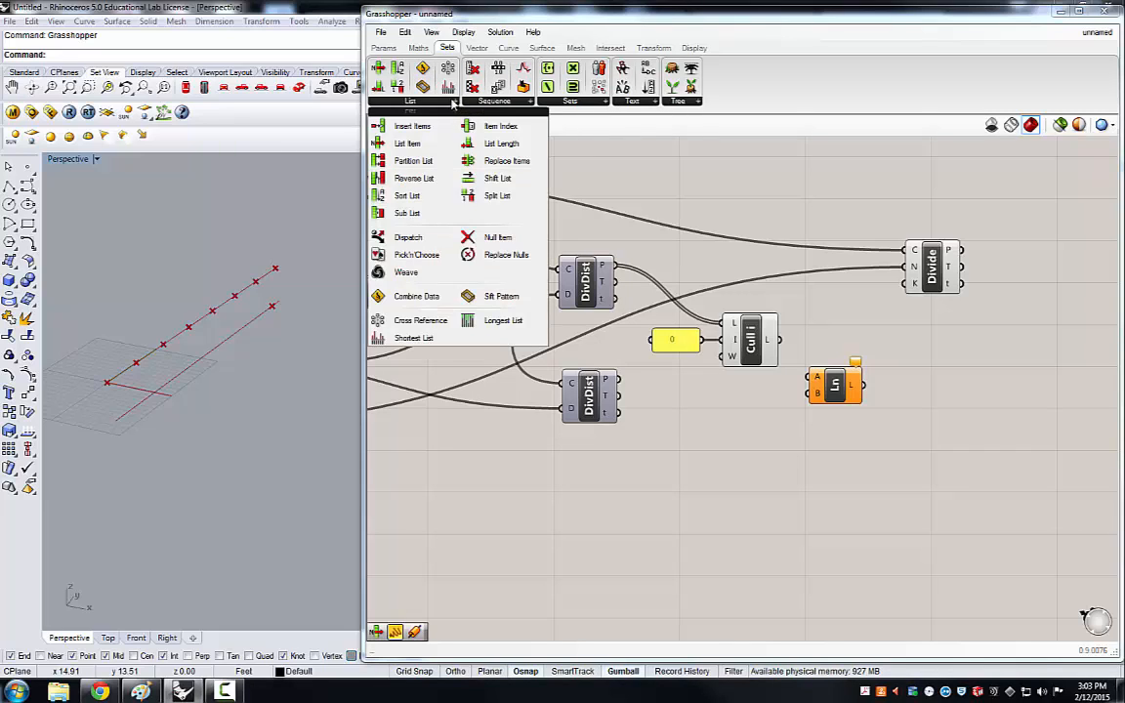
pyautogui.click(403, 145)
pyautogui.click(721, 475)
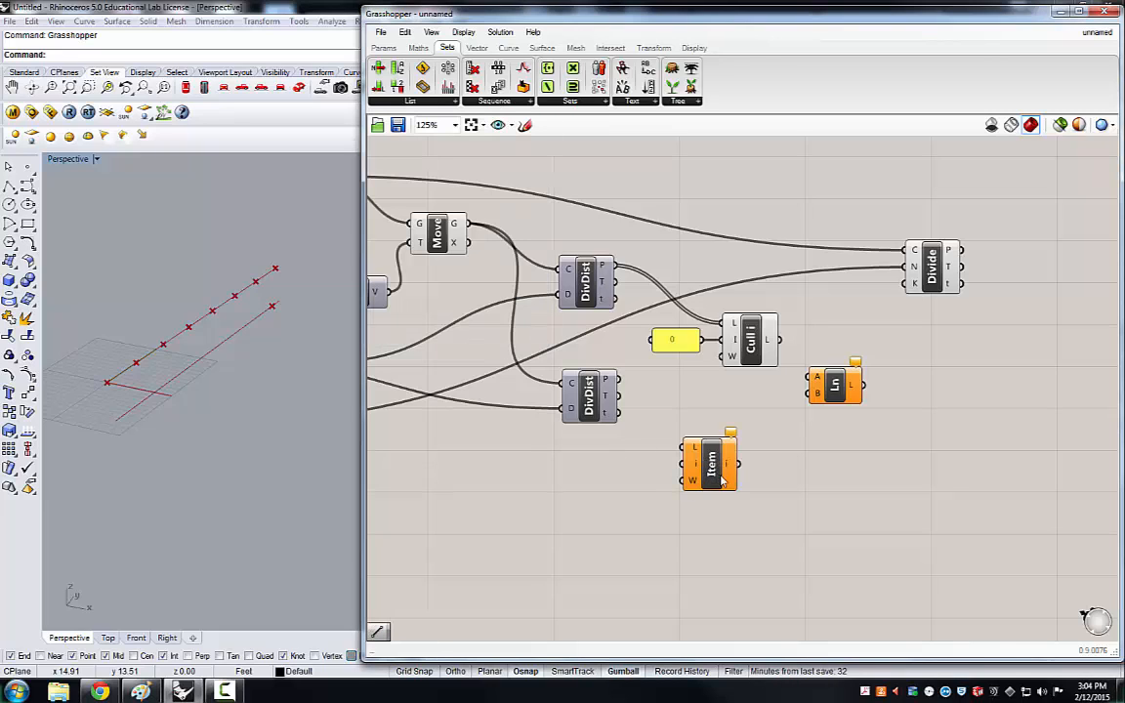
pyautogui.doubleClick(779, 555)
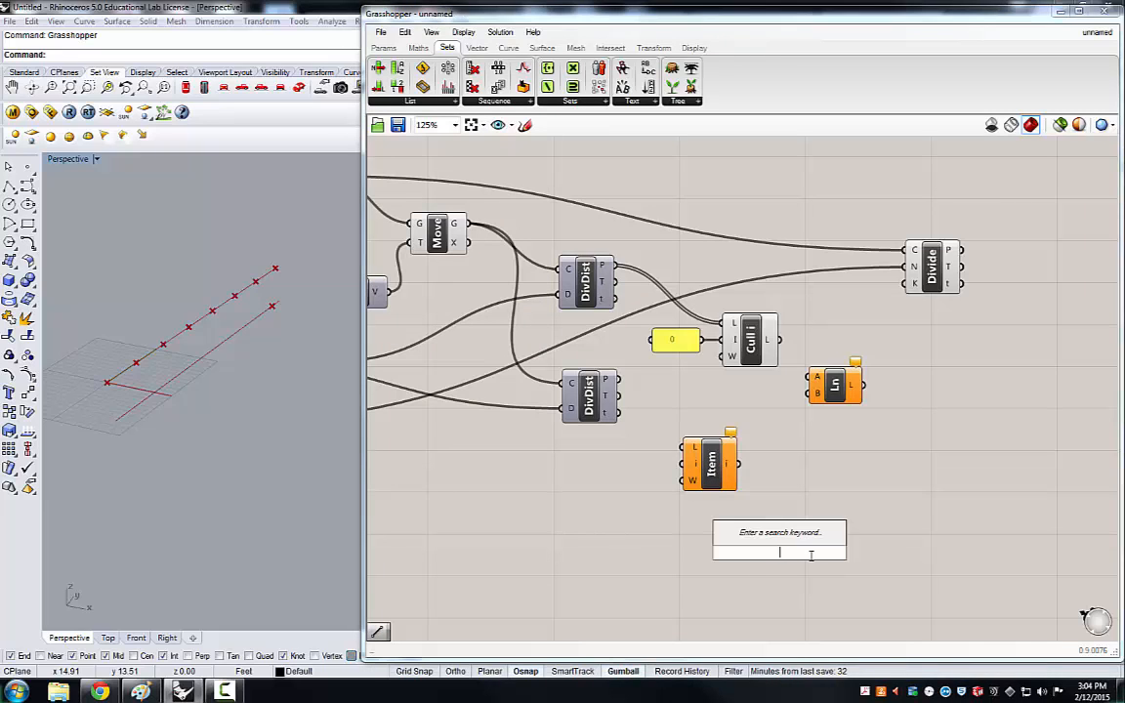
pyautogui.write('item')
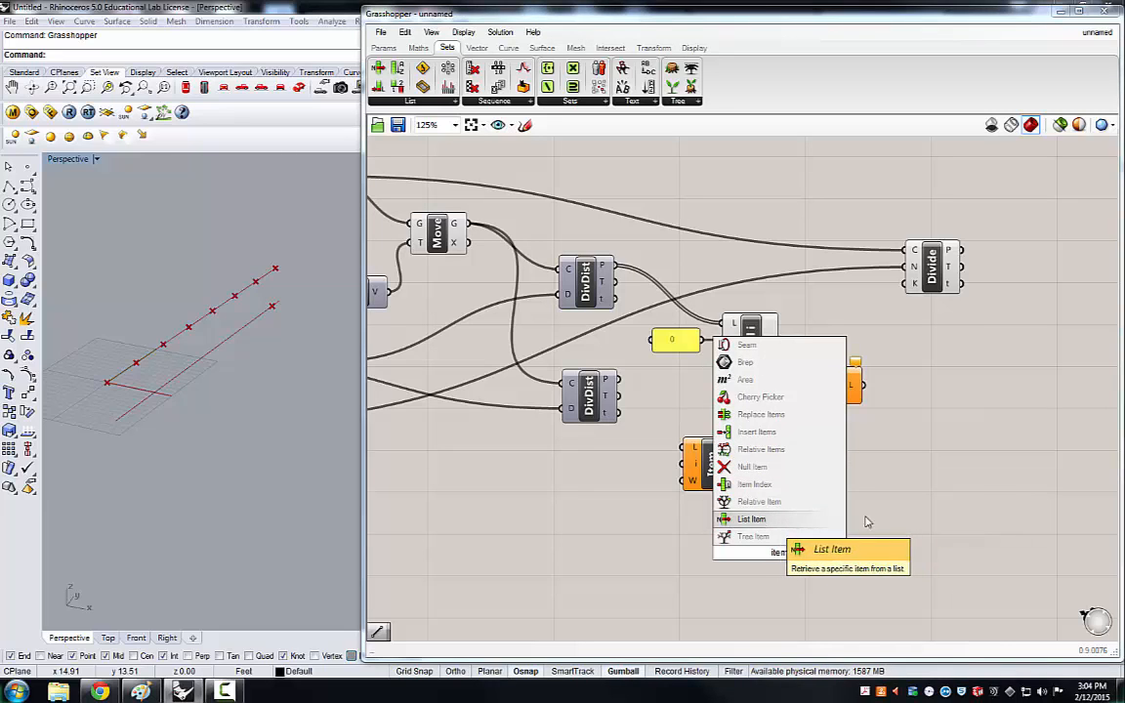
pyautogui.click(898, 518)
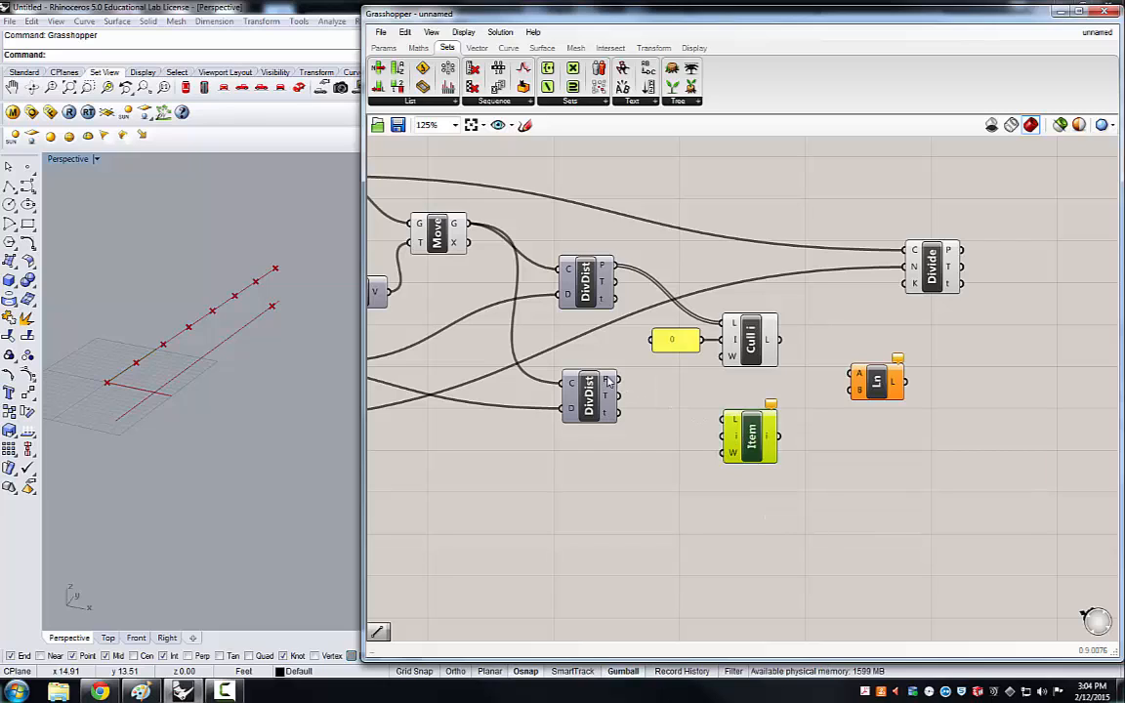
# - Copy the 0 index panel below the second Divide Distance, wire that component's points output into it and enlarge the panel
pyautogui.moveTo(607, 381)
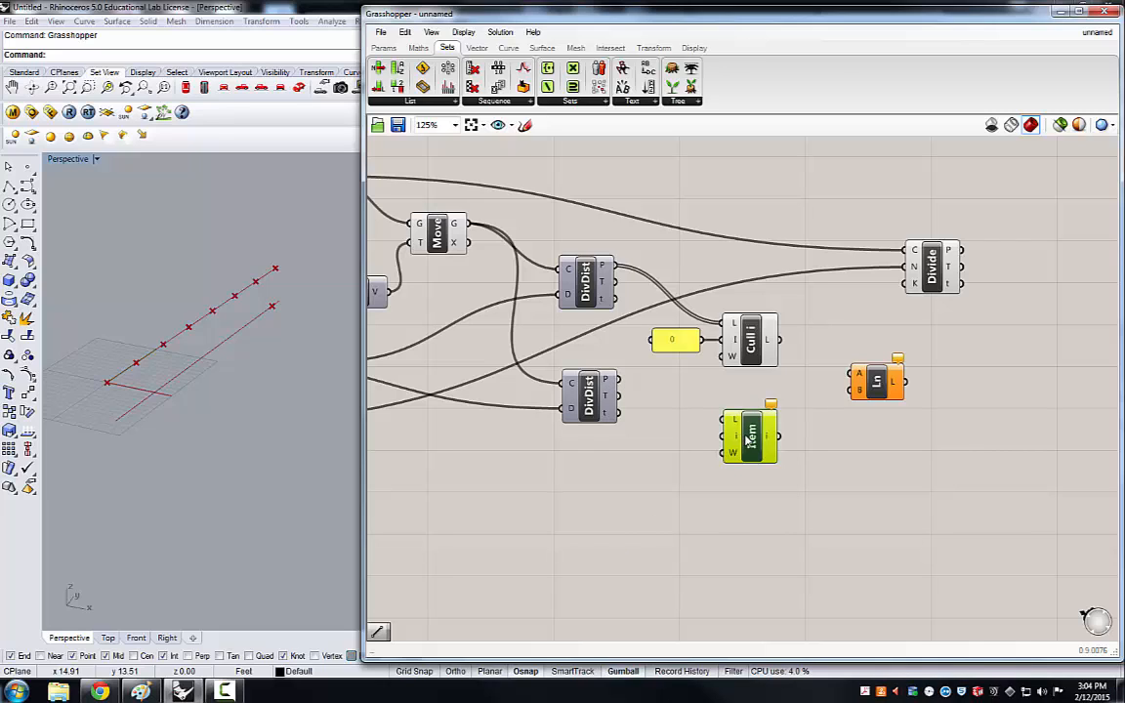
pyautogui.click(670, 347)
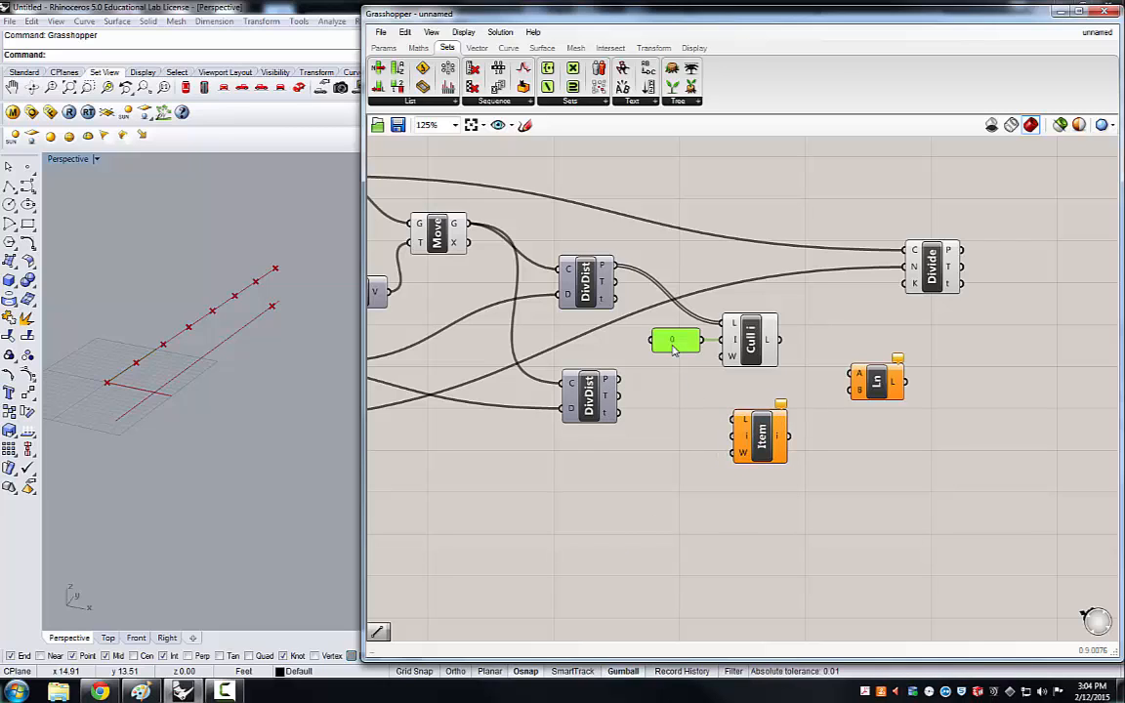
pyautogui.hotkey('ctrl', 'c')
pyautogui.hotkey('ctrl', 'v')
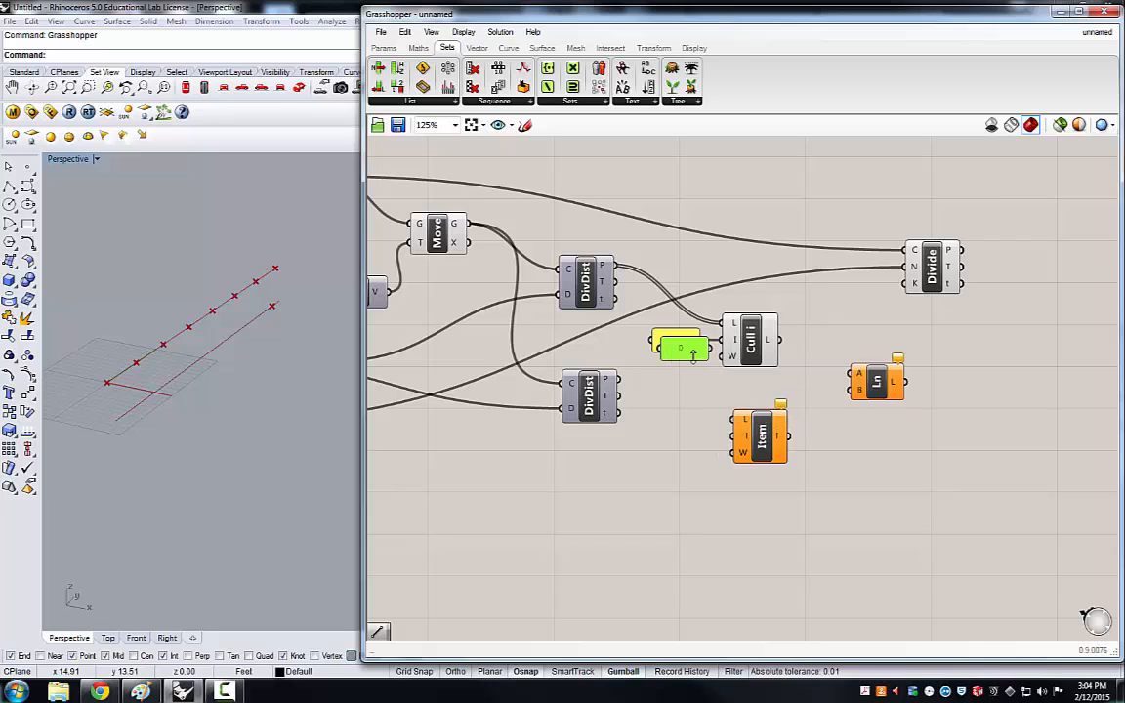
pyautogui.moveTo(692, 350); pyautogui.dragTo(620, 518)
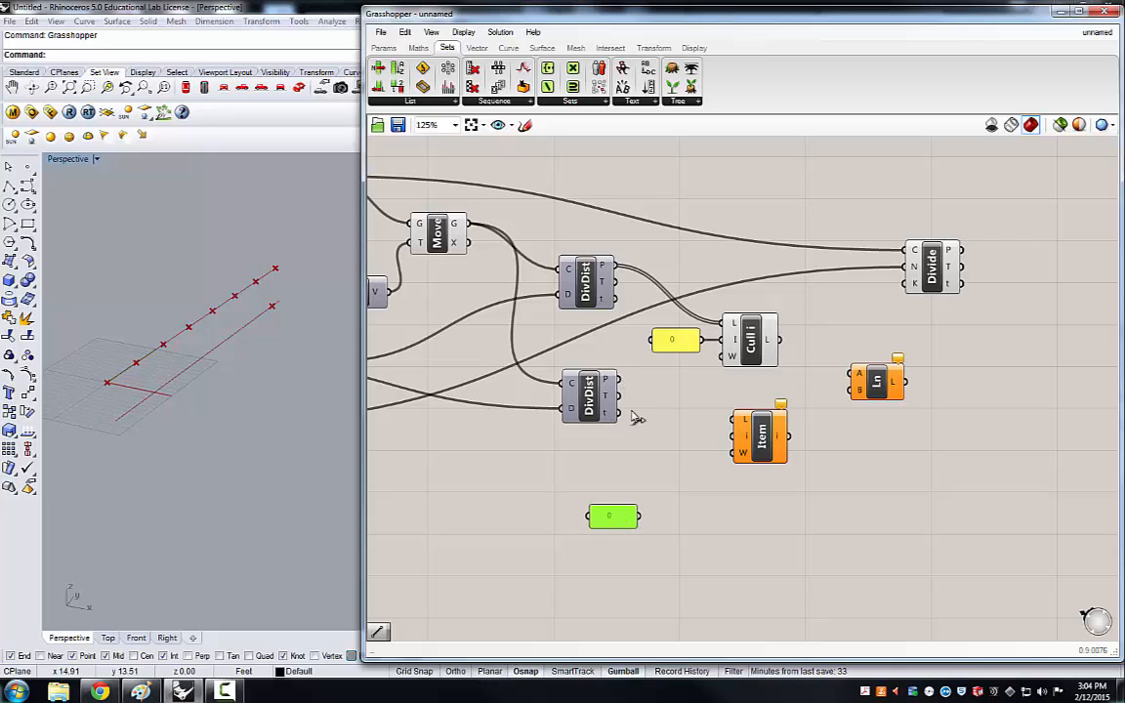
pyautogui.moveTo(618, 380); pyautogui.dragTo(750, 640)
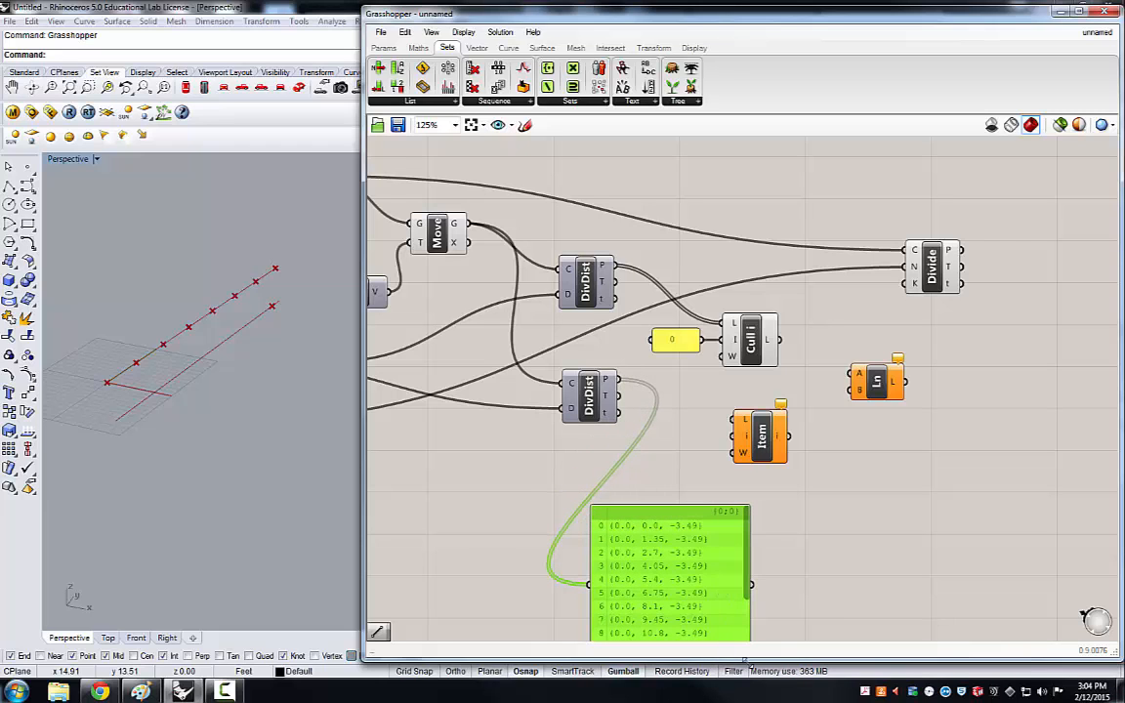
# - Examine the indices and coordinates of the second Divide Distance's points in the enlarged panel and delete that panel
pyautogui.click(459, 455)
pyautogui.scroll(-4, 457, 452)
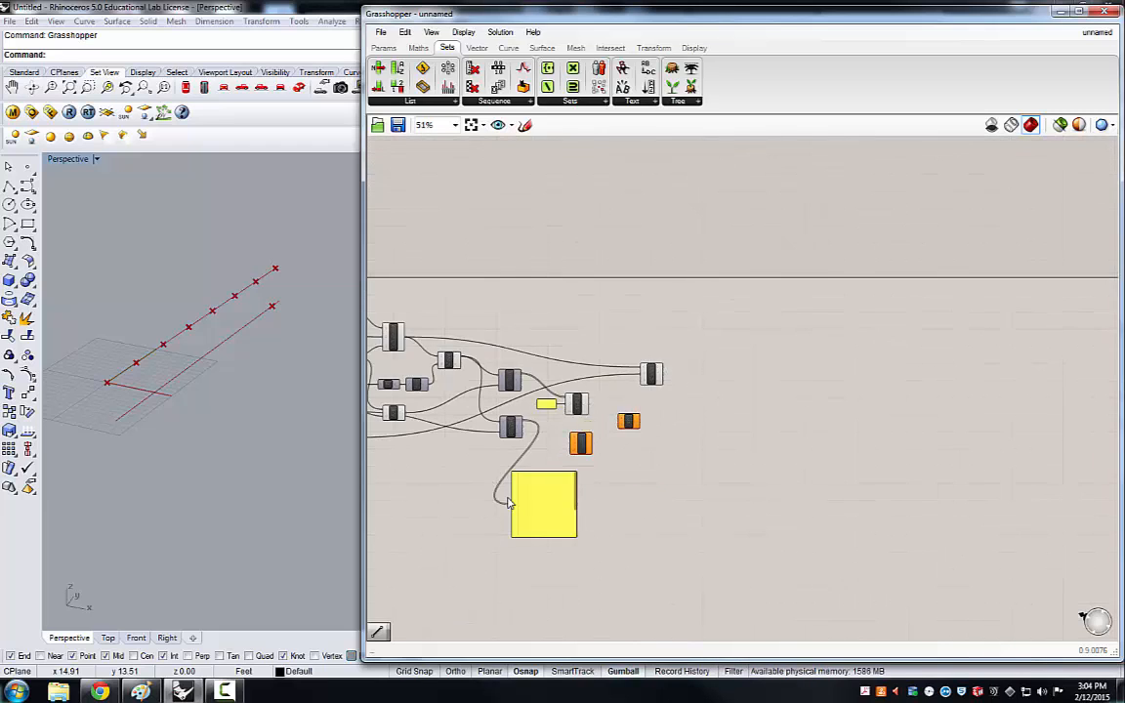
pyautogui.scroll(4, 510, 502)
pyautogui.scroll(1, 525, 518)
pyautogui.moveTo(538, 422); pyautogui.dragTo(577, 417)
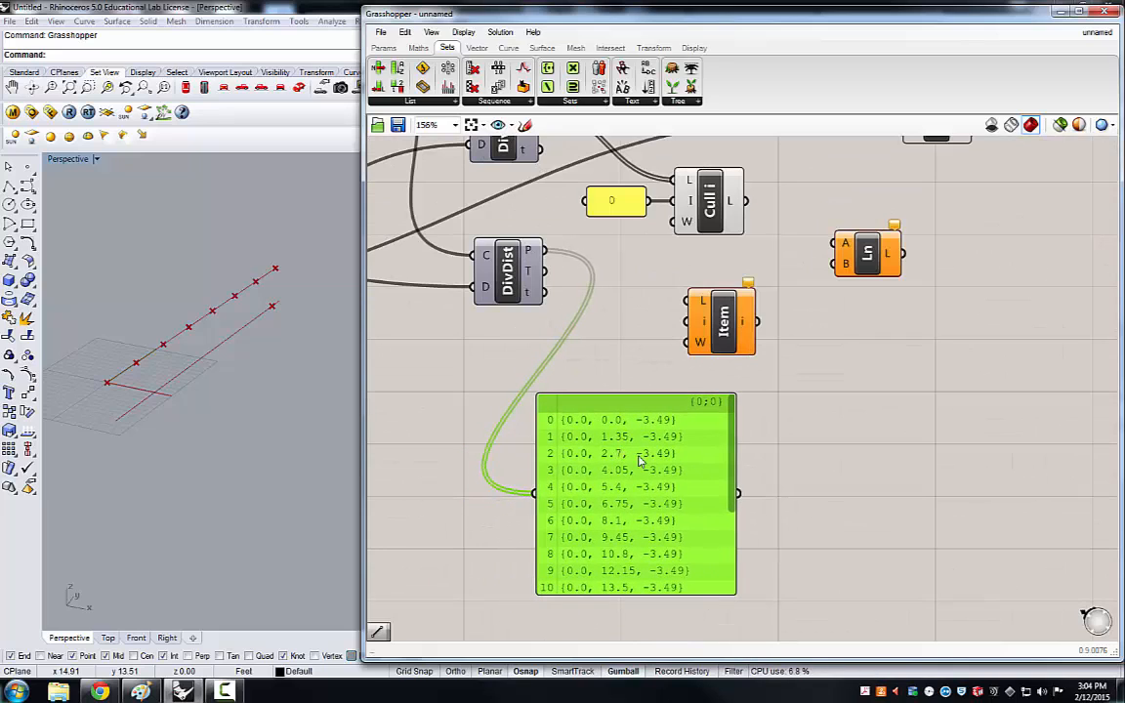
pyautogui.moveTo(729, 600); pyautogui.dragTo(750, 642)
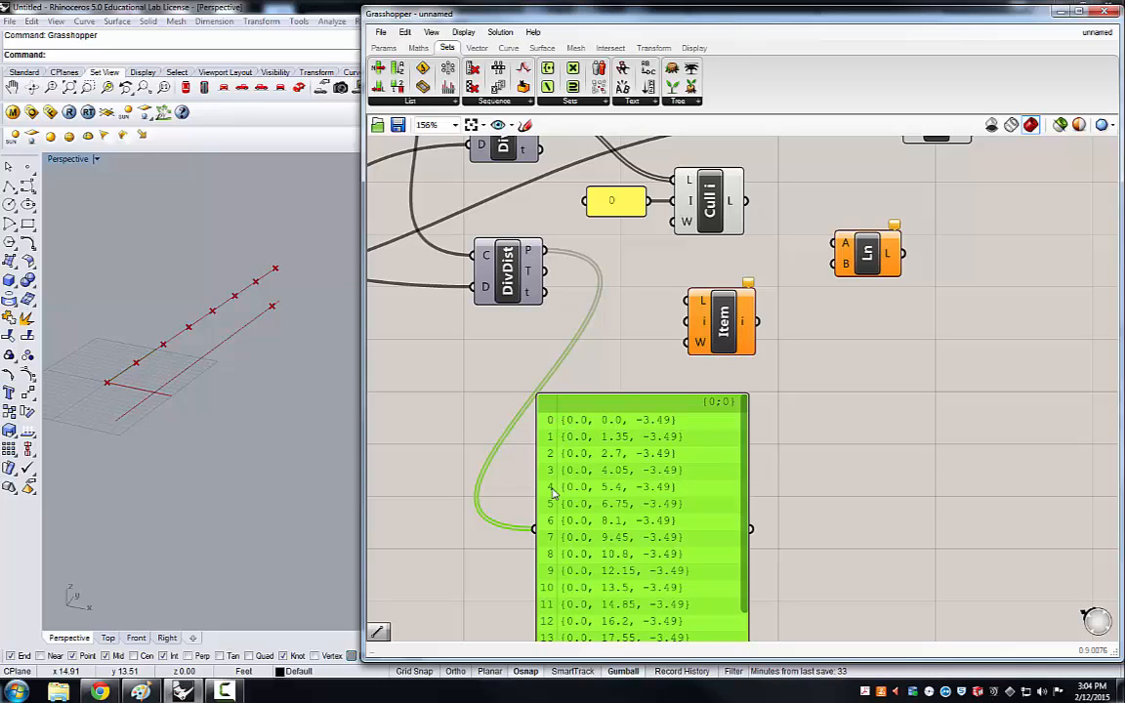
pyautogui.scroll(-1, 750, 606)
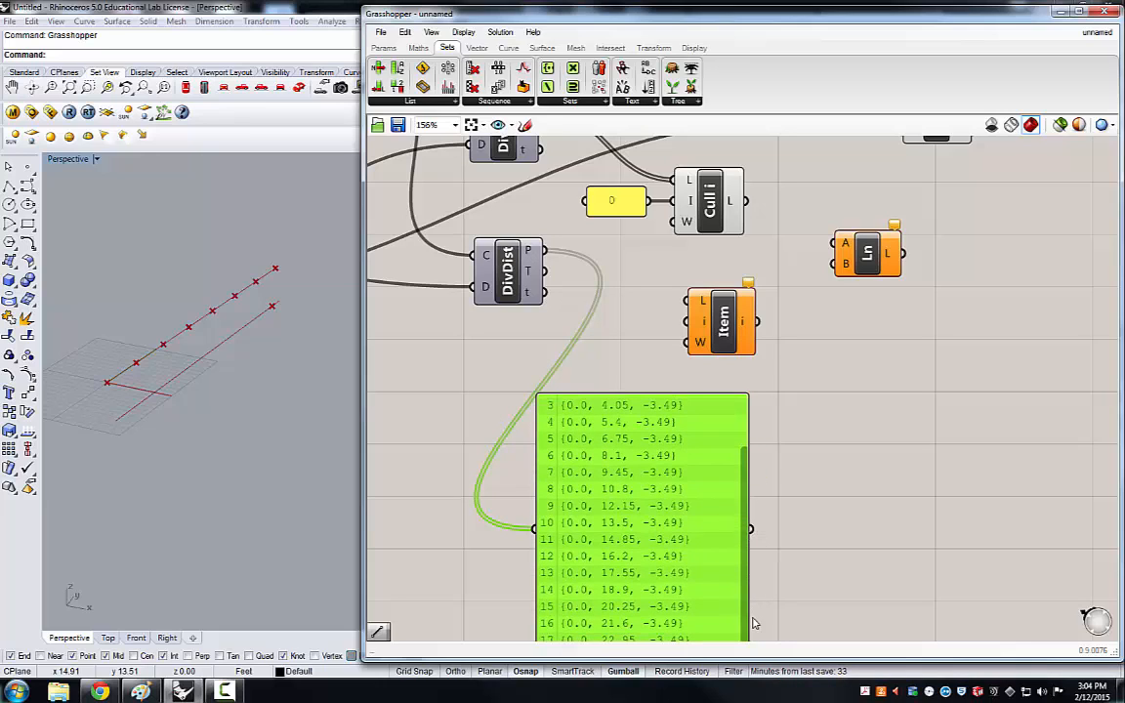
pyautogui.scroll(1, 749, 488)
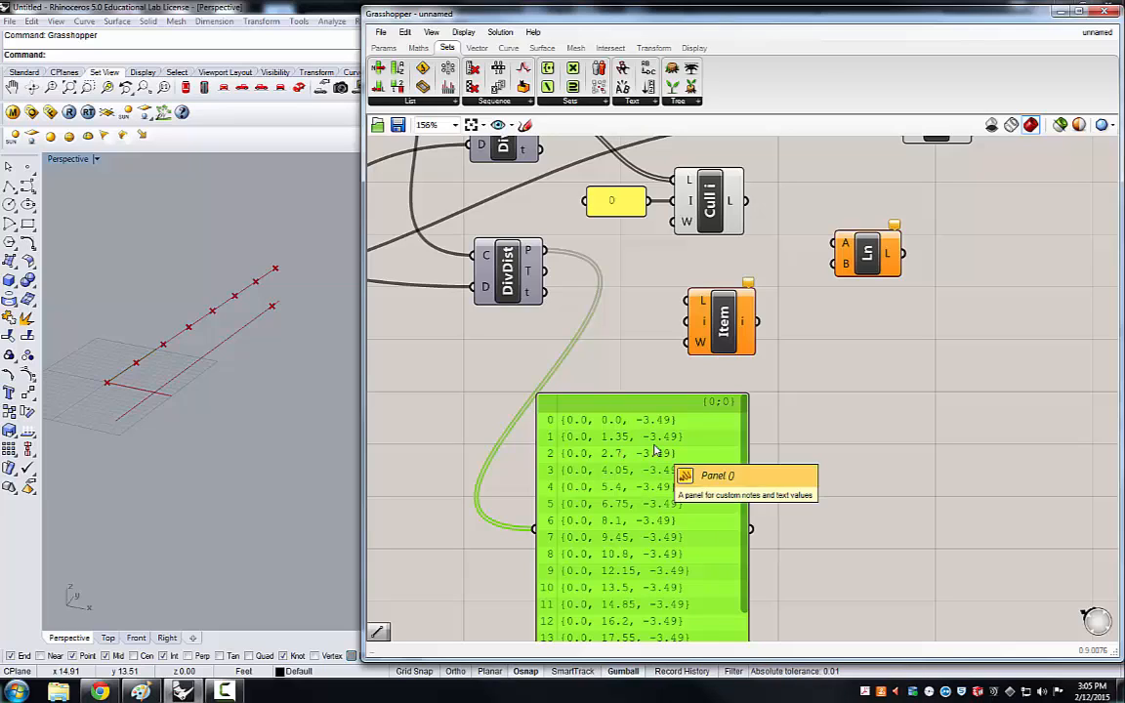
pyautogui.press('Delete')
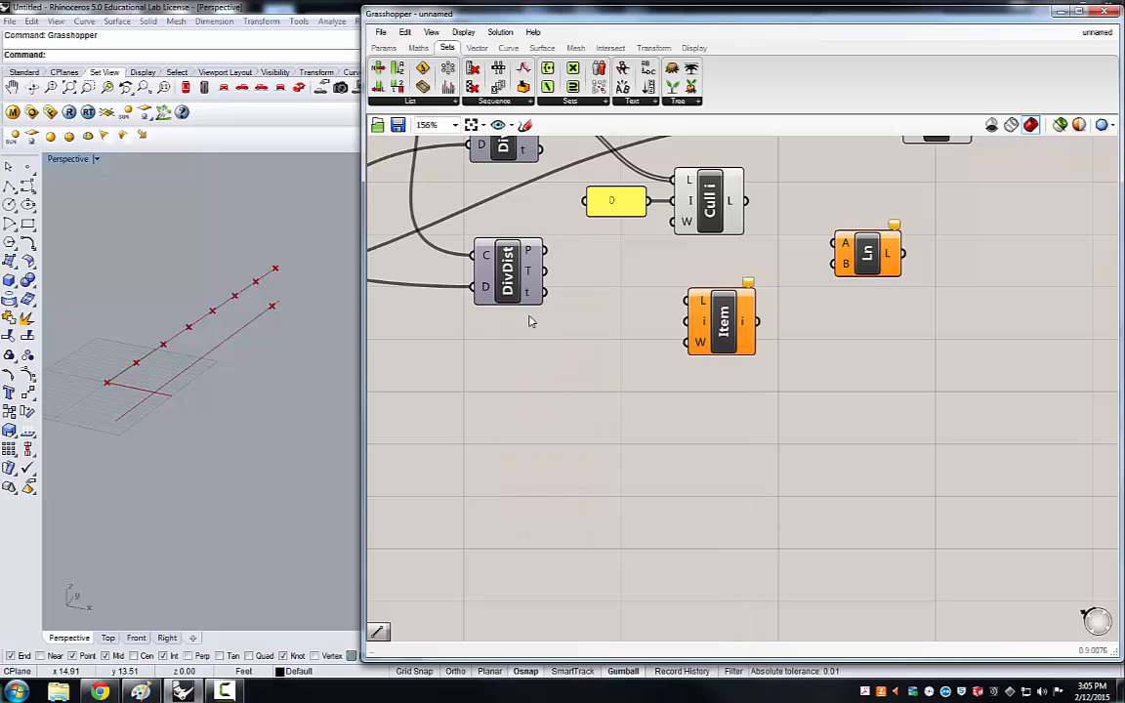
# - Duplicate the 0 panel below the second Divide Distance, wire it to List Item's index input and set its value to 1
pyautogui.moveTo(528, 252)
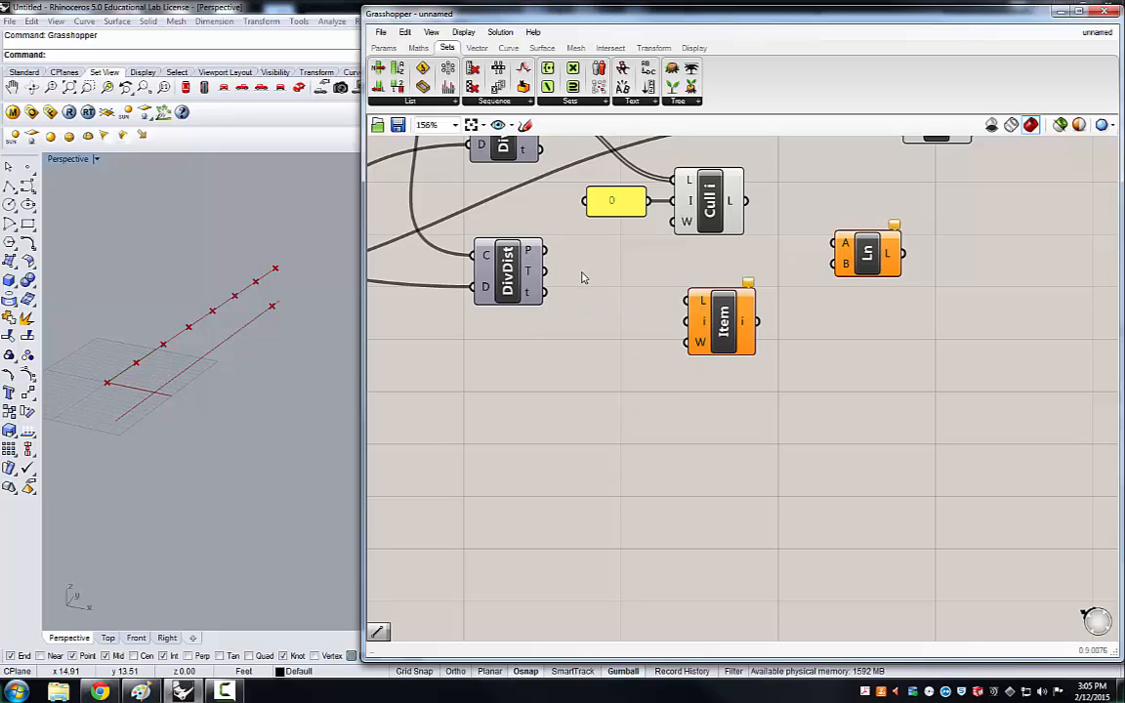
pyautogui.click(608, 203)
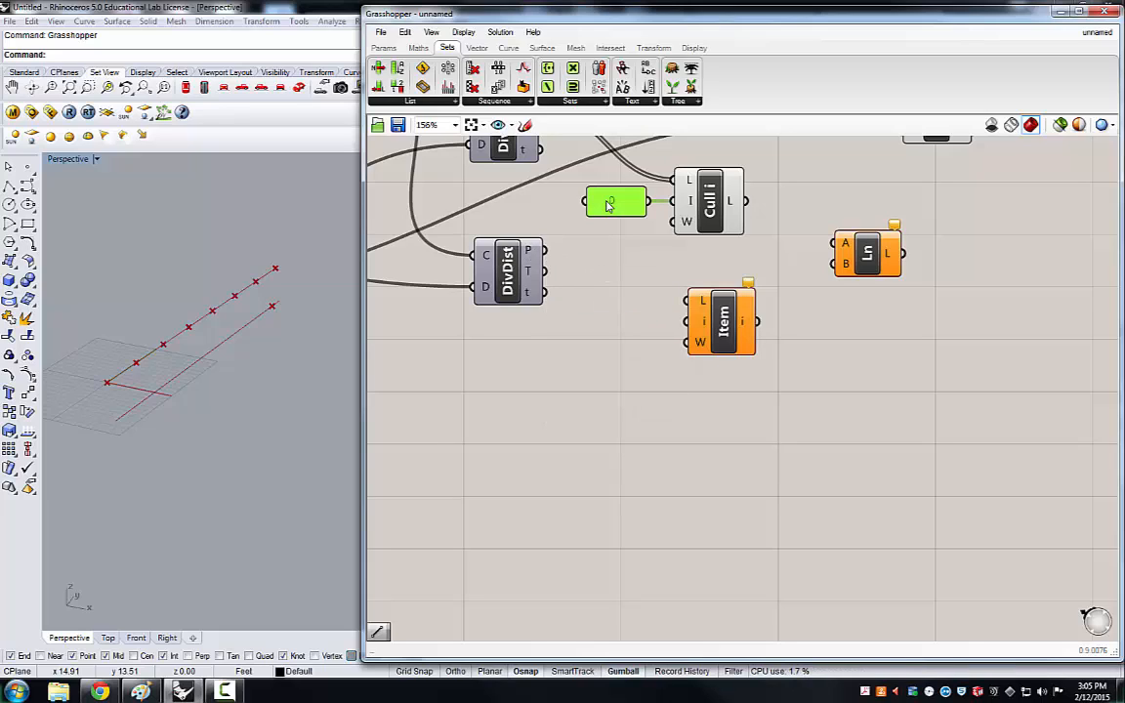
pyautogui.keyDown('alt'); pyautogui.moveTo(608, 202); pyautogui.dragTo(686, 322); pyautogui.keyUp('alt')
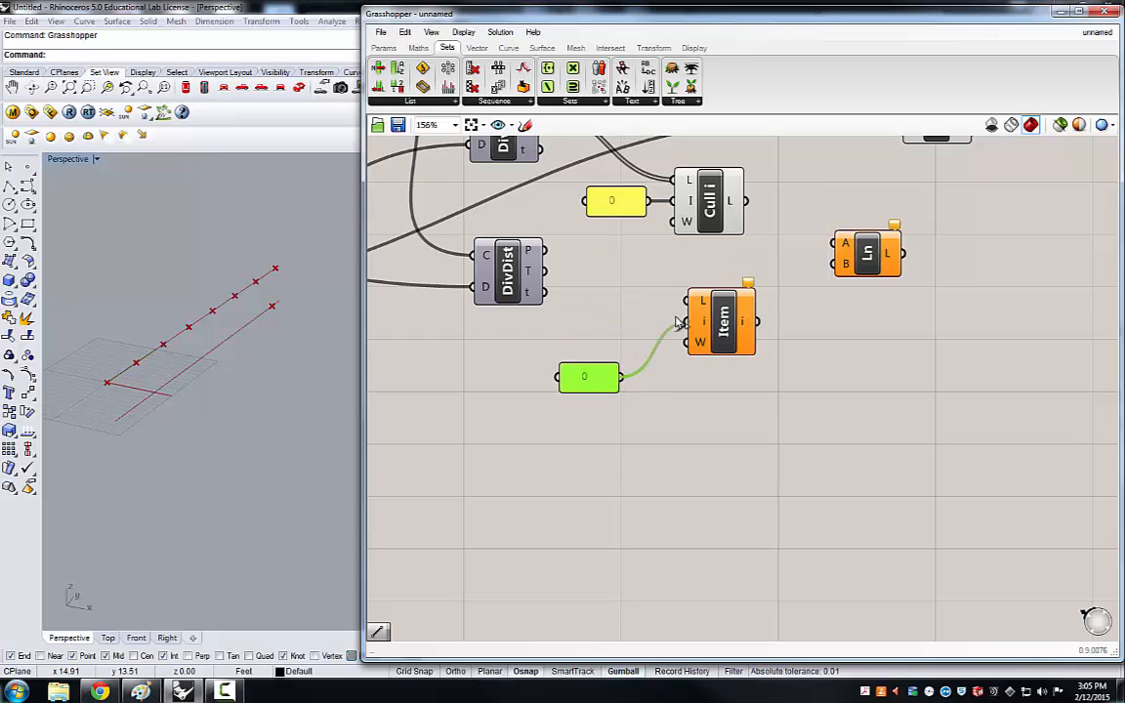
pyautogui.doubleClick(588, 378)
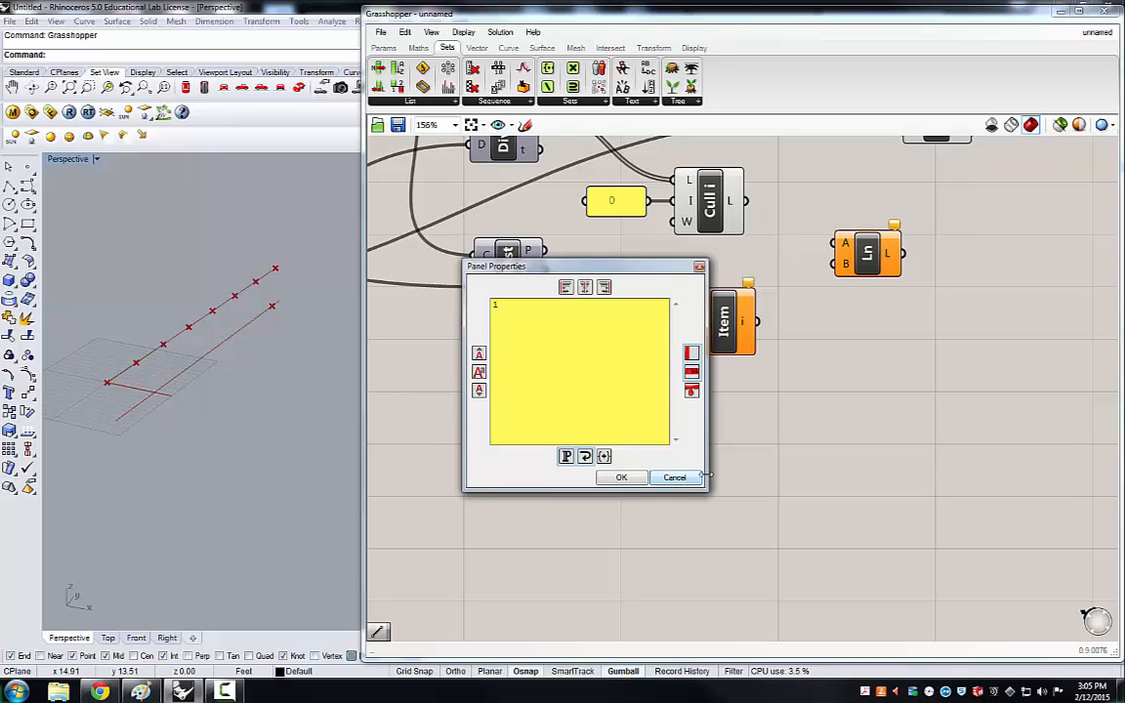
pyautogui.click(625, 477)
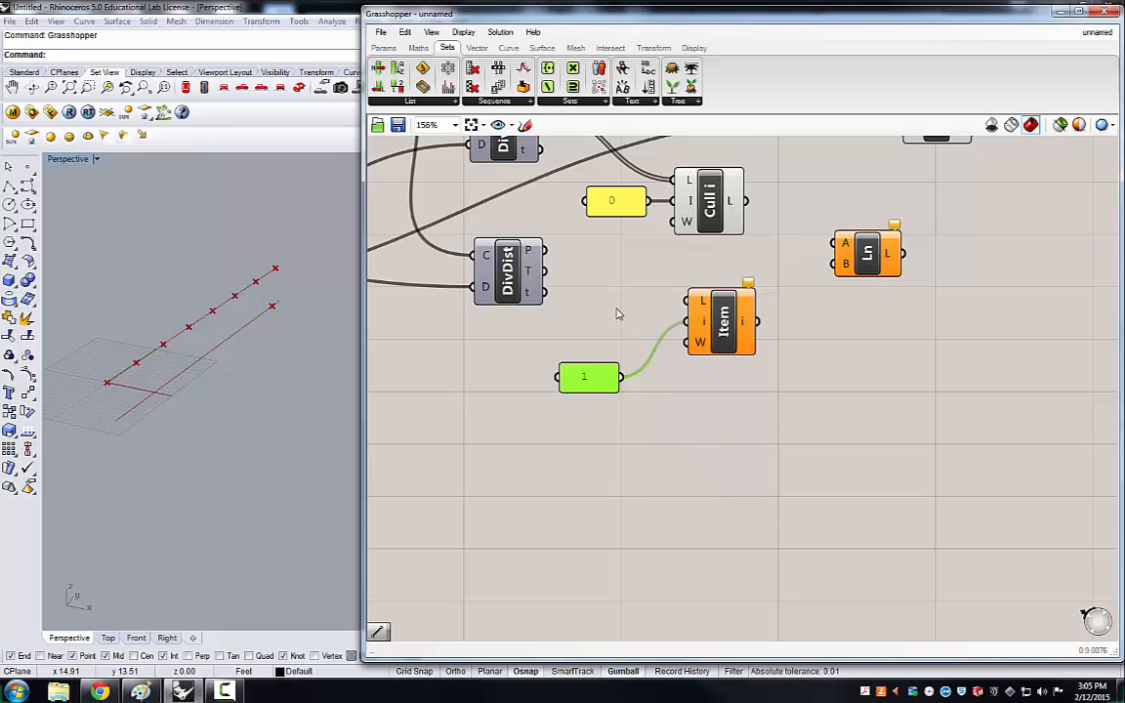
# - Wire the second Divide Distance's points output to List Item's list input and highlight the extracted point in the viewport
pyautogui.moveTo(544, 250); pyautogui.dragTo(686, 302)
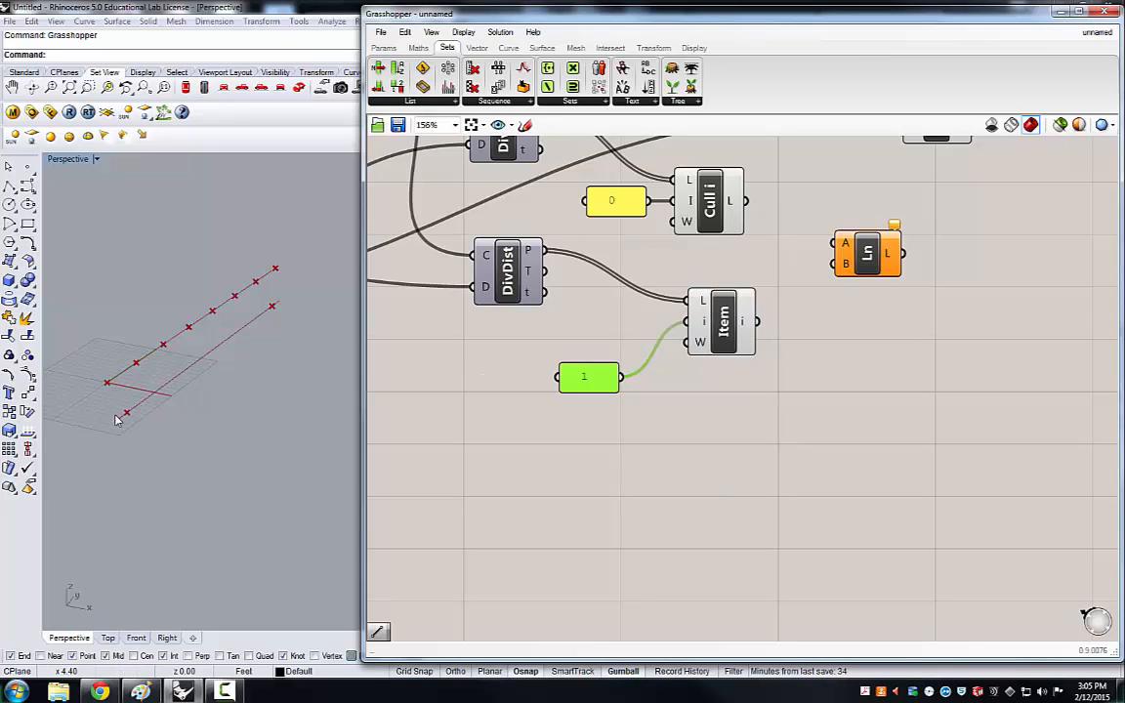
pyautogui.click(718, 327)
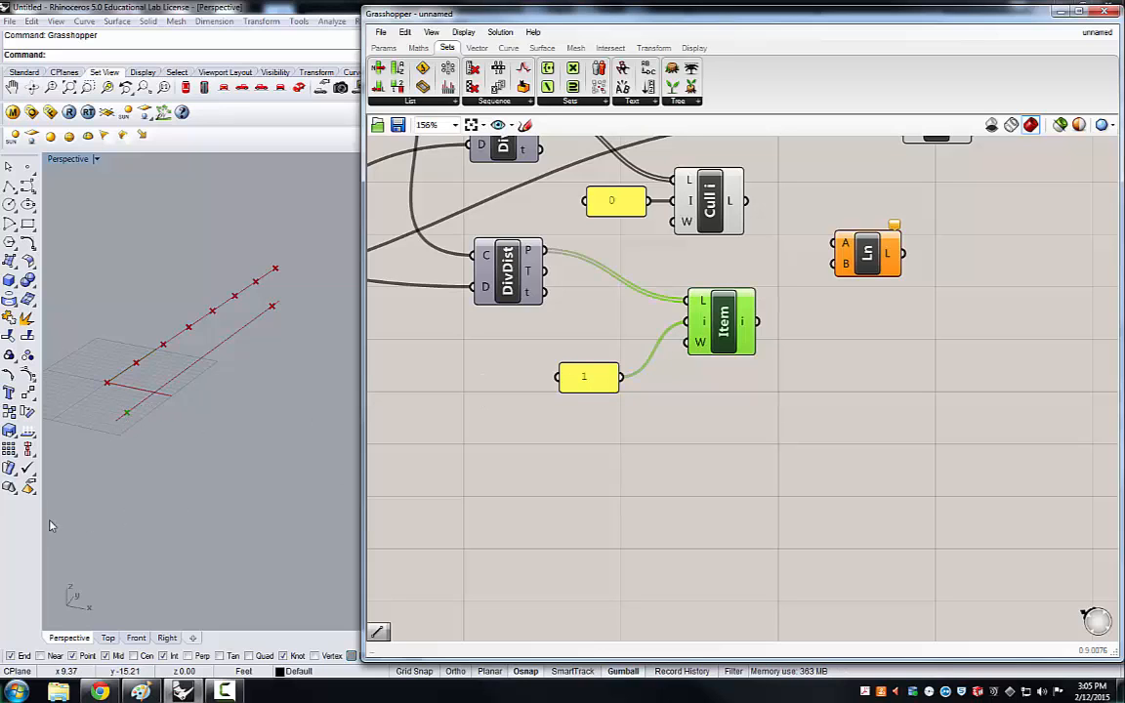
pyautogui.scroll(1, 121, 467)
pyautogui.scroll(-1, 121, 467)
pyautogui.scroll(1, 122, 434)
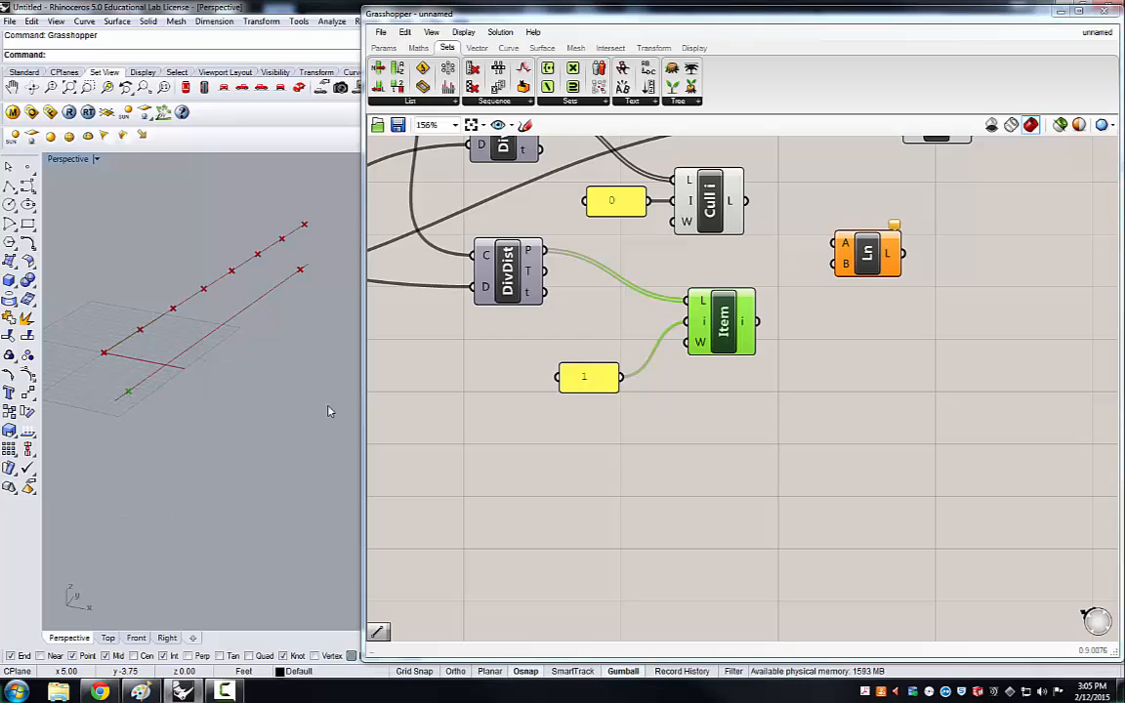
pyautogui.click(720, 397)
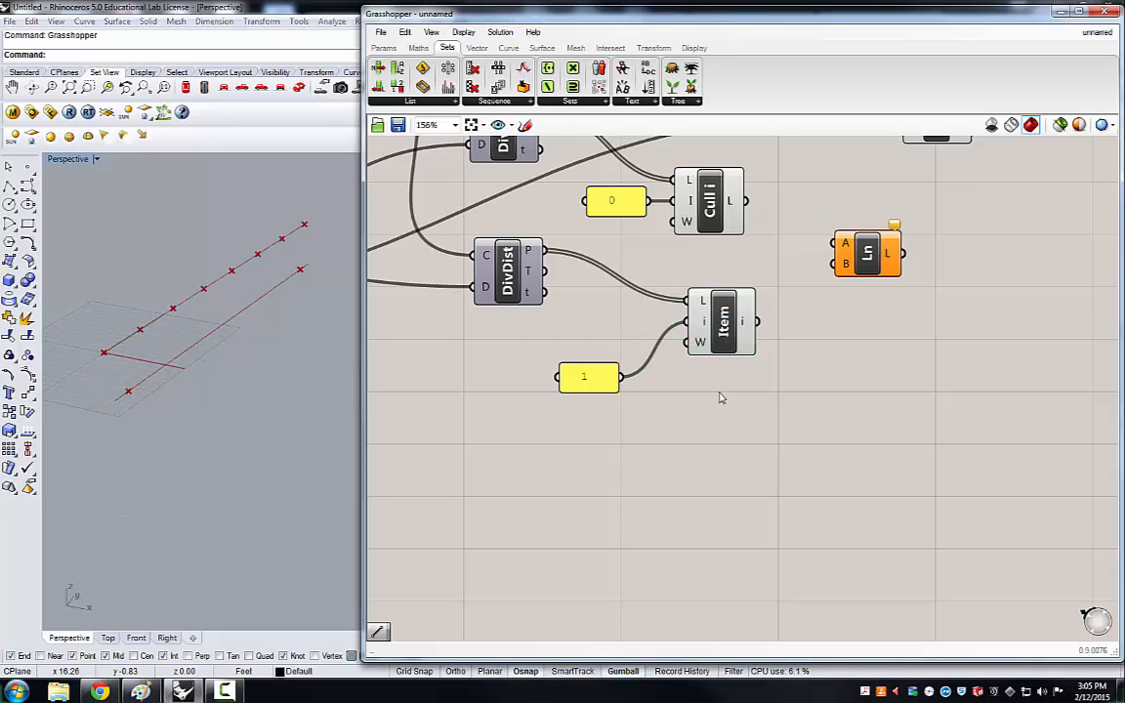
# - Set the Trim slider to 4.00 to test how both bottom chord end points respond
pyautogui.moveTo(716, 209); pyautogui.dragTo(726, 217)
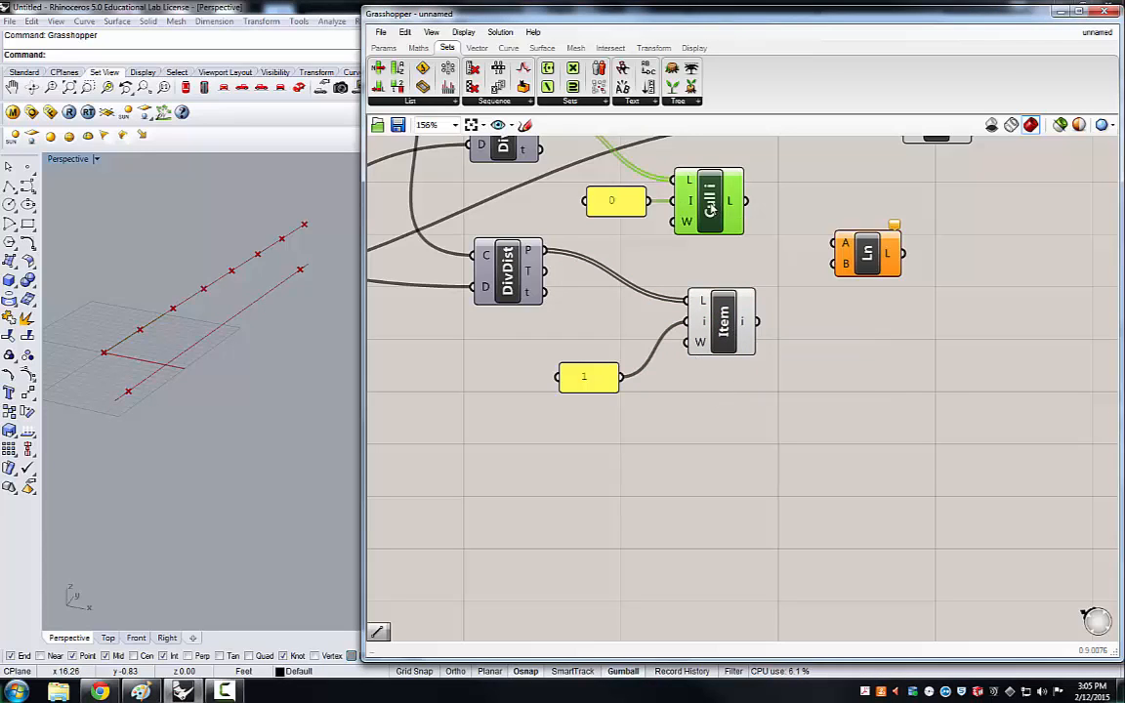
pyautogui.click(403, 359)
pyautogui.scroll(-5, 744, 392)
pyautogui.scroll(4, 515, 383)
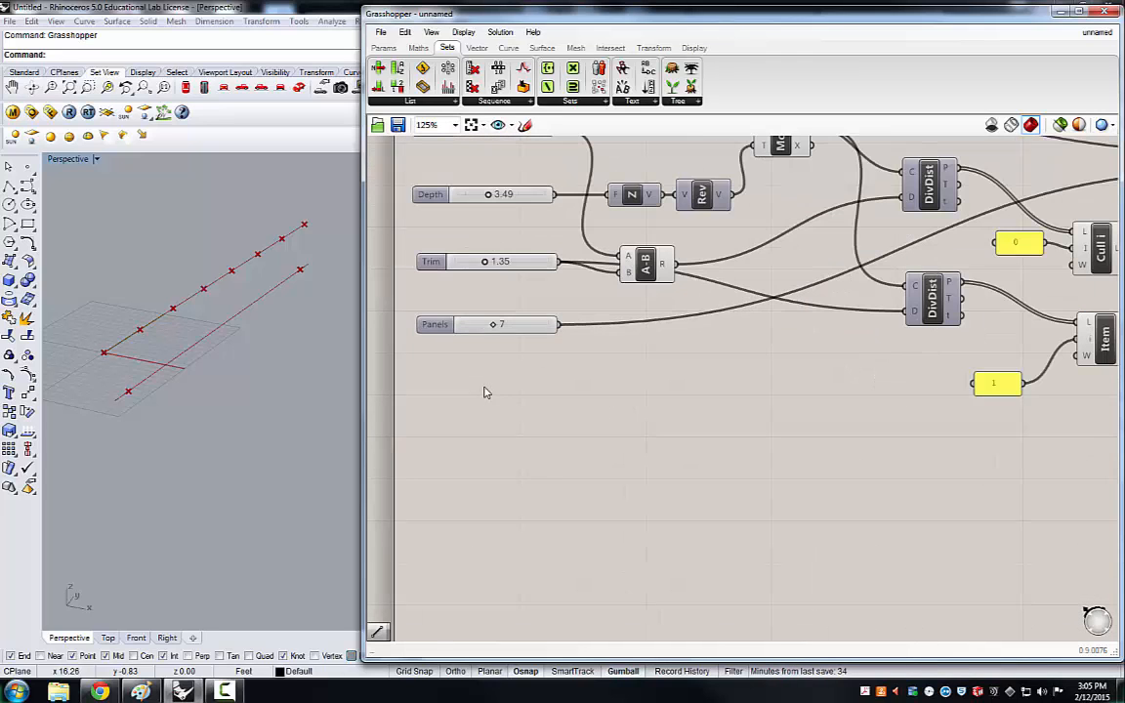
pyautogui.moveTo(491, 269); pyautogui.dragTo(580, 286)
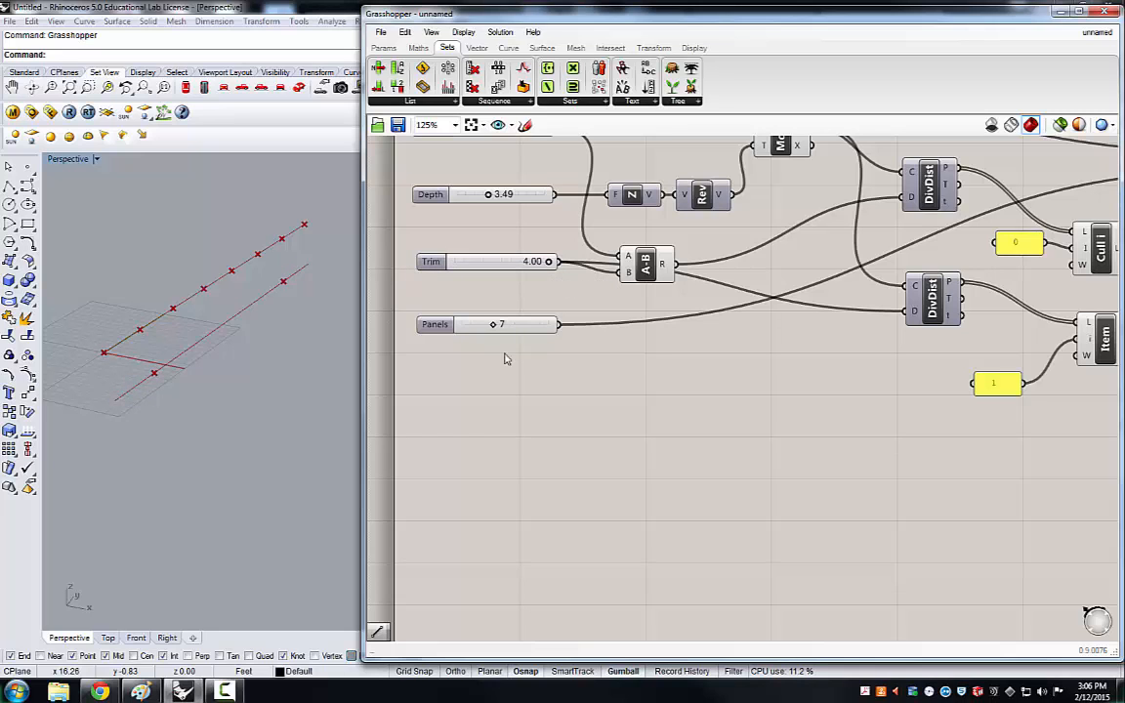
pyautogui.scroll(-4, 414, 402)
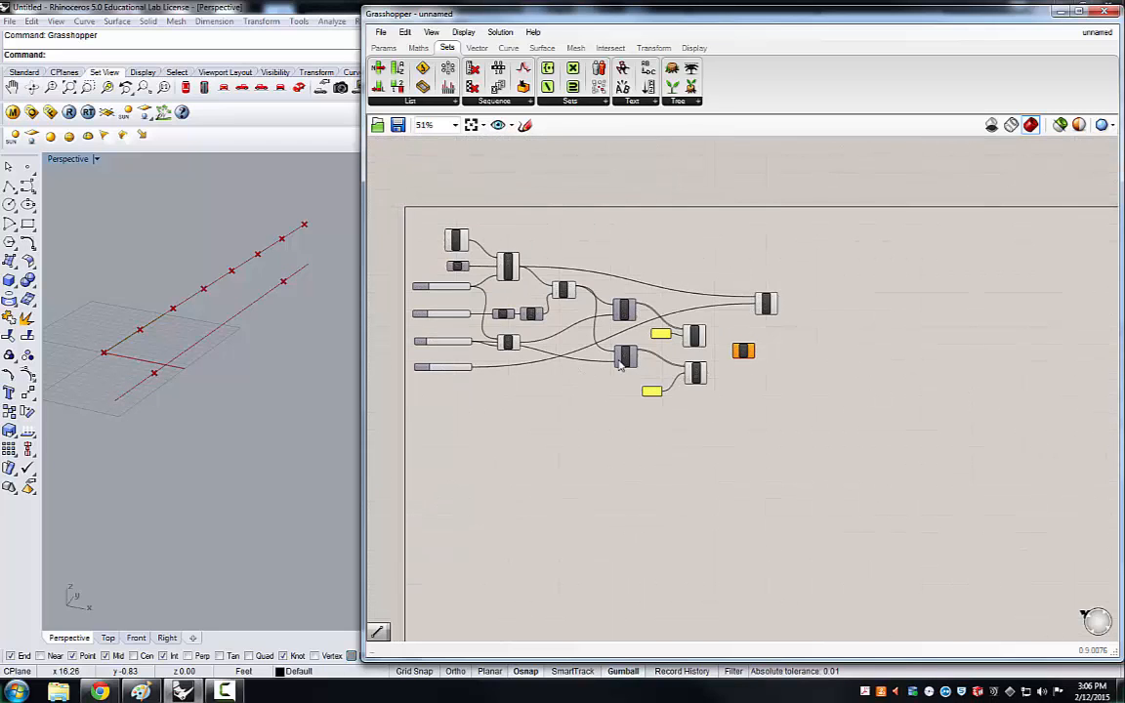
pyautogui.scroll(3, 622, 311)
pyautogui.scroll(1, 549, 269)
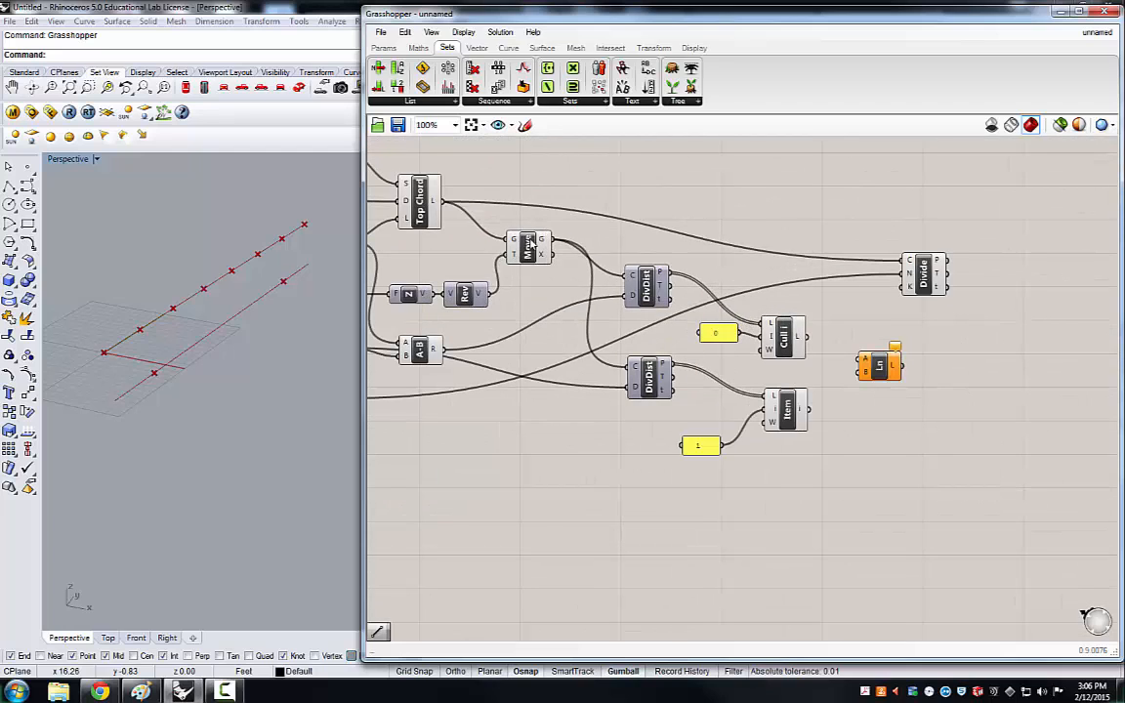
# - Shift the Move component slightly and turn off its preview to hide the untrimmed moved line in the viewport
pyautogui.click(530, 262)
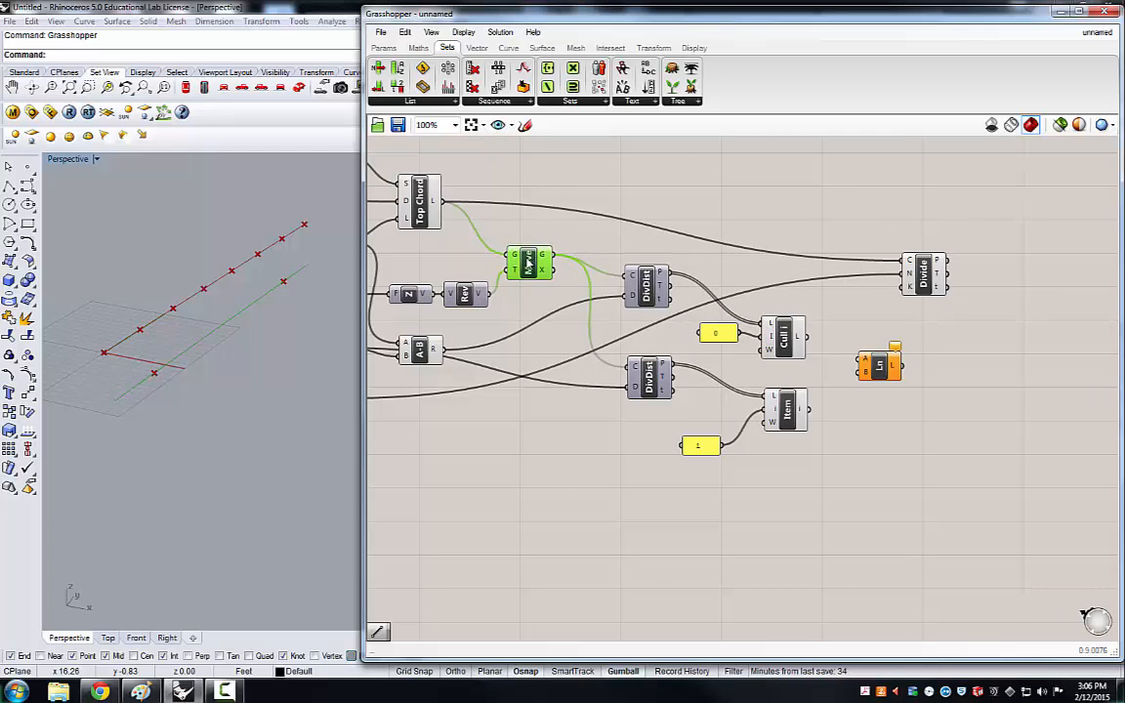
pyautogui.moveTo(528, 261); pyautogui.dragTo(537, 259)
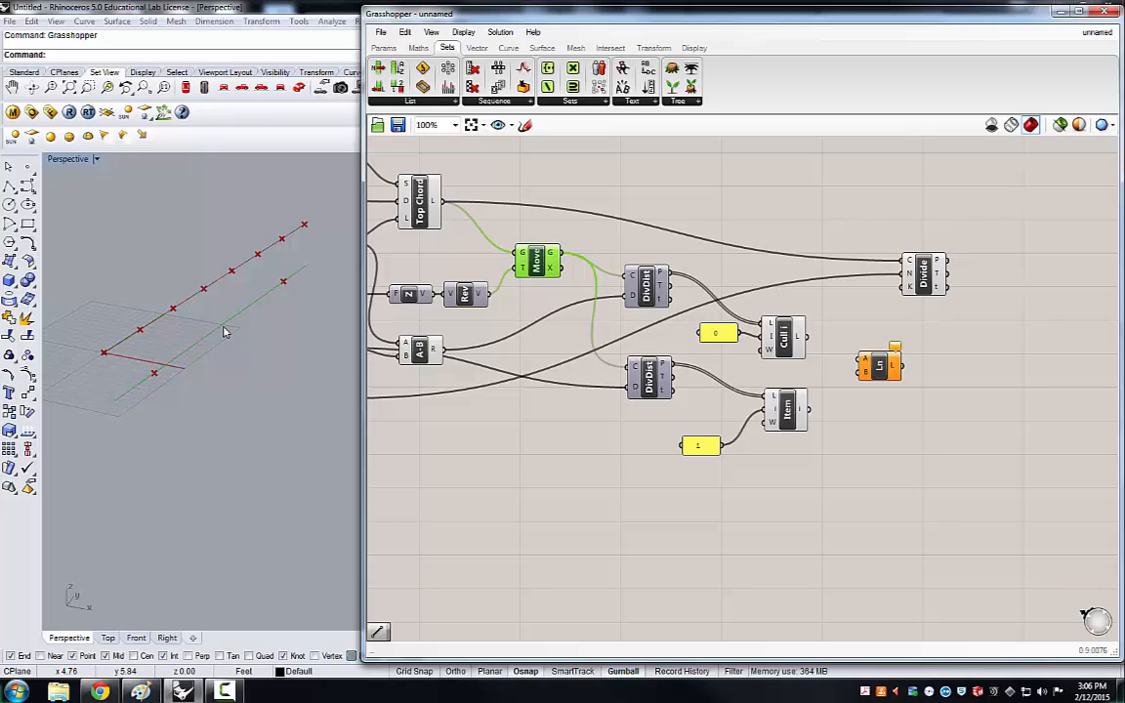
pyautogui.rightClick(538, 265)
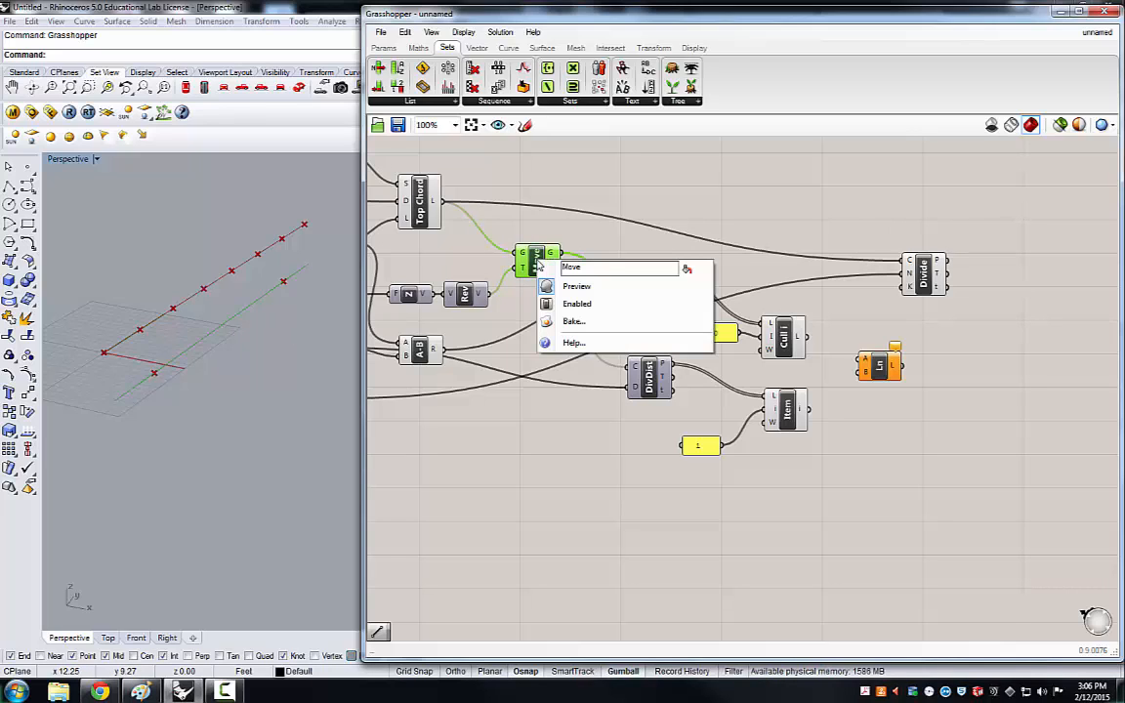
pyautogui.click(560, 289)
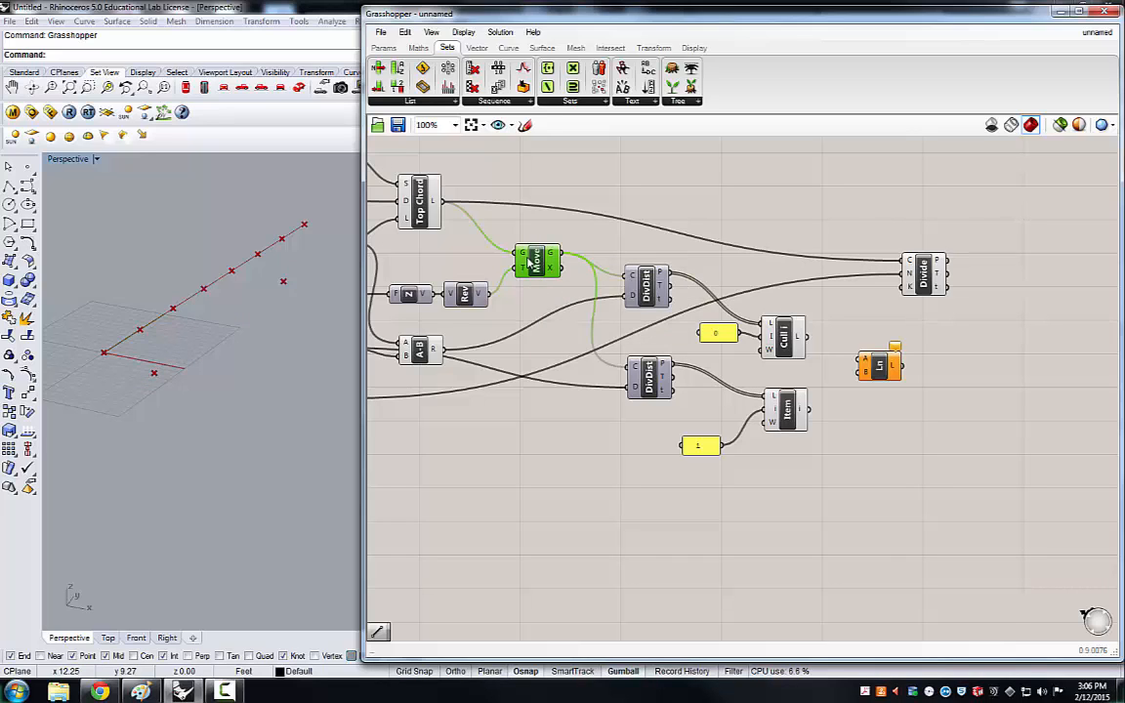
pyautogui.middleClick(540, 266)
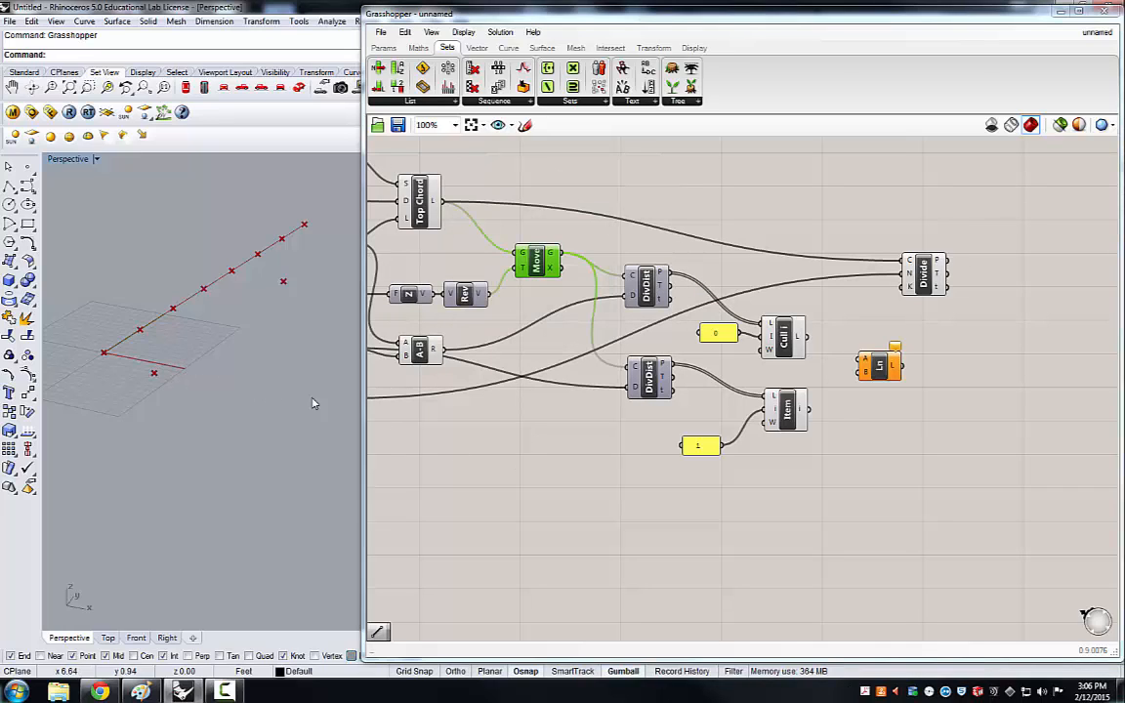
# - Wire Cull Index's output to the Line component's A input and List Item's output to B to draw the bottom chord
pyautogui.moveTo(808, 337); pyautogui.dragTo(858, 360)
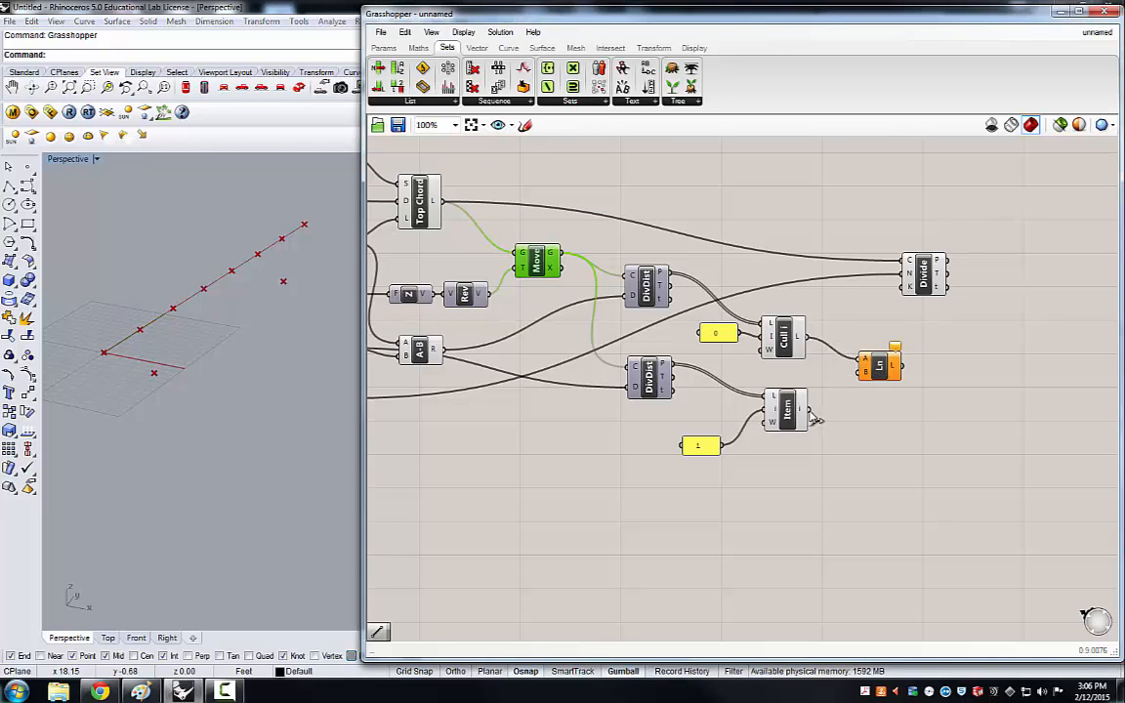
pyautogui.moveTo(811, 412); pyautogui.dragTo(859, 372)
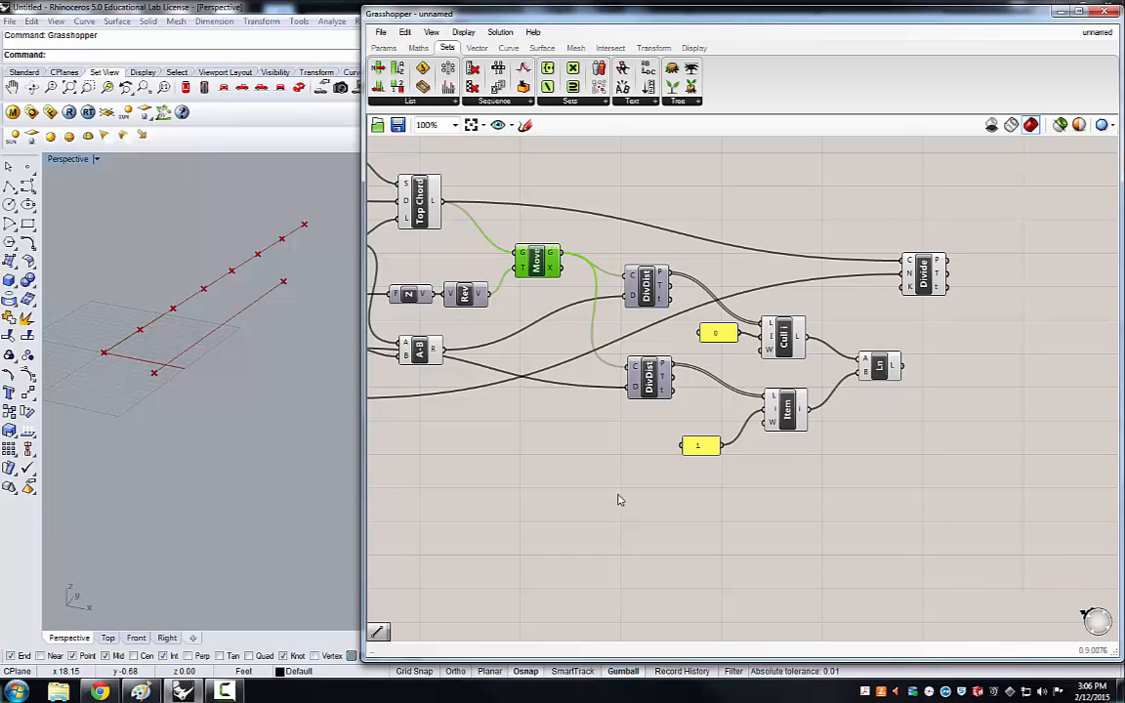
pyautogui.middleClick(253, 398)
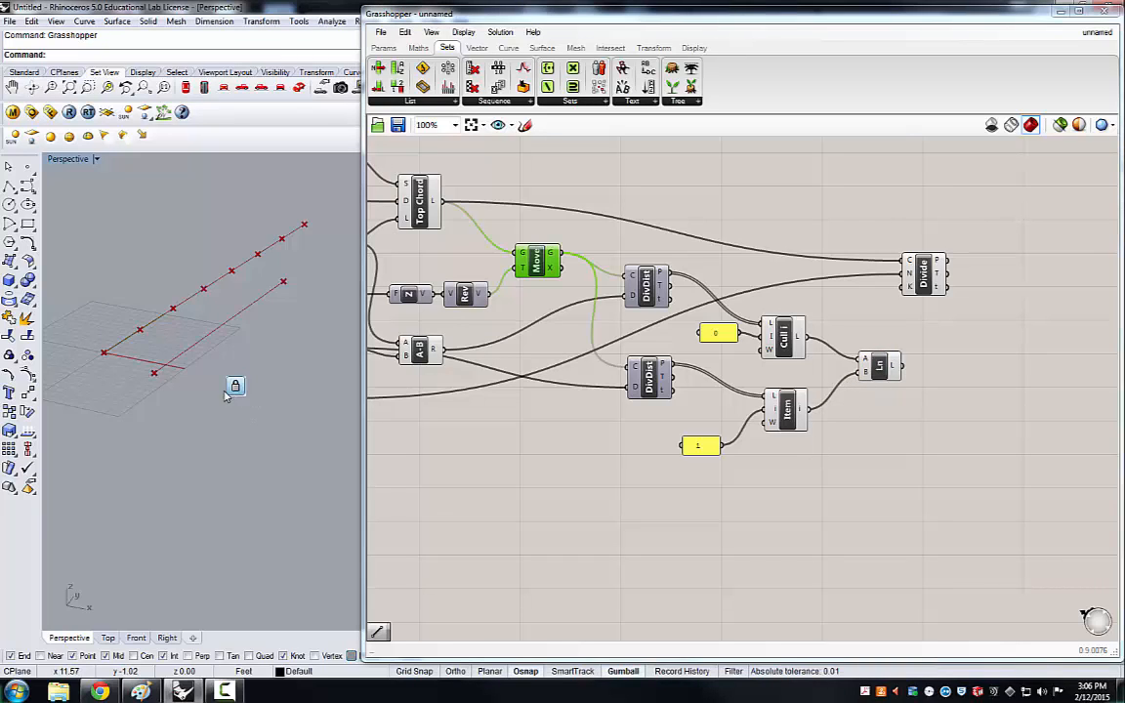
pyautogui.click(247, 343)
pyautogui.moveTo(267, 384); pyautogui.dragTo(243, 364, button='right')
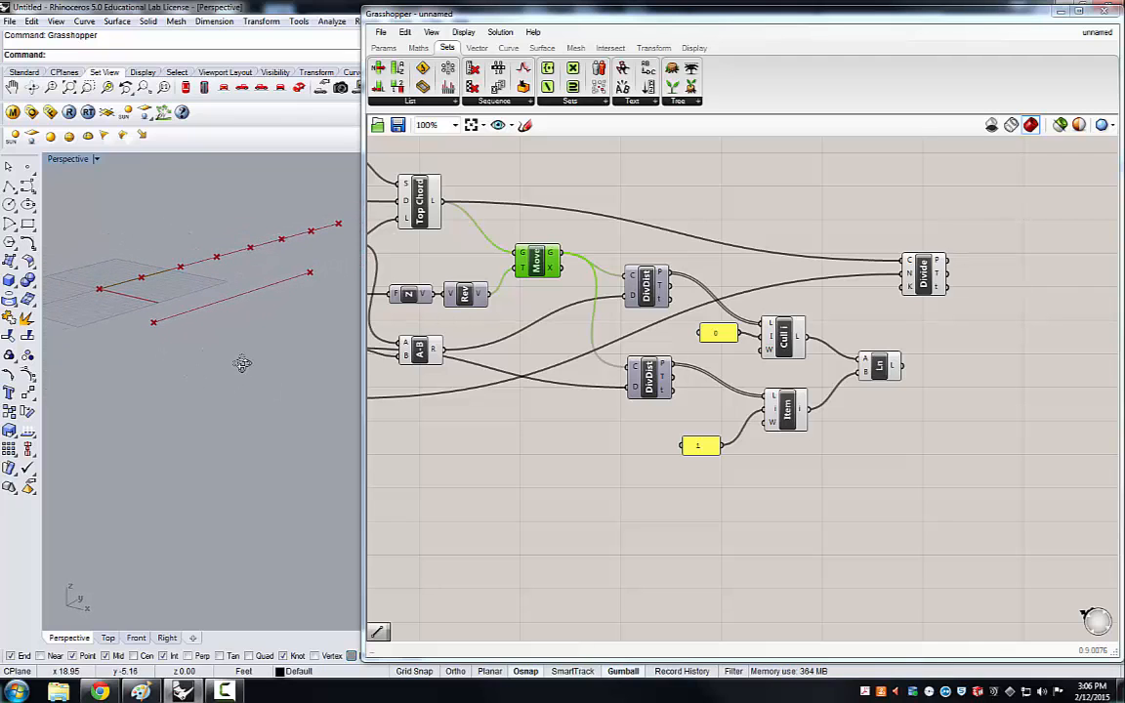
# - Test the bottom chord line's response by varying the Trim slider, leaving it at 4.00
pyautogui.scroll(-3, 683, 508)
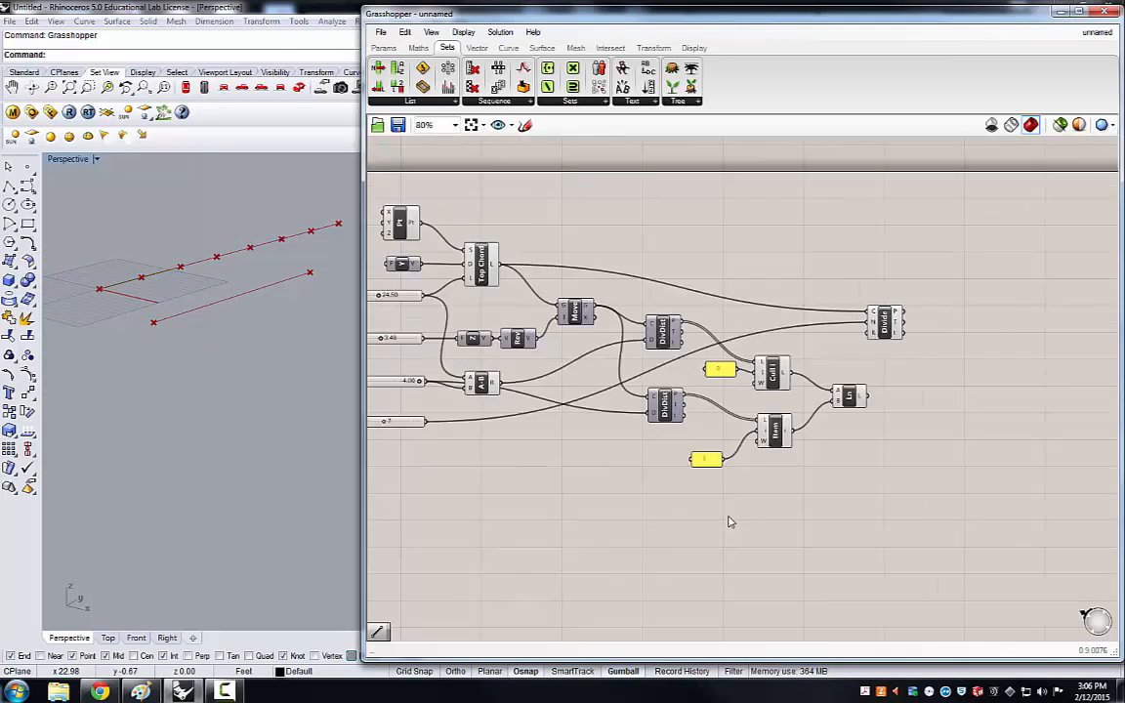
pyautogui.scroll(4, 508, 386)
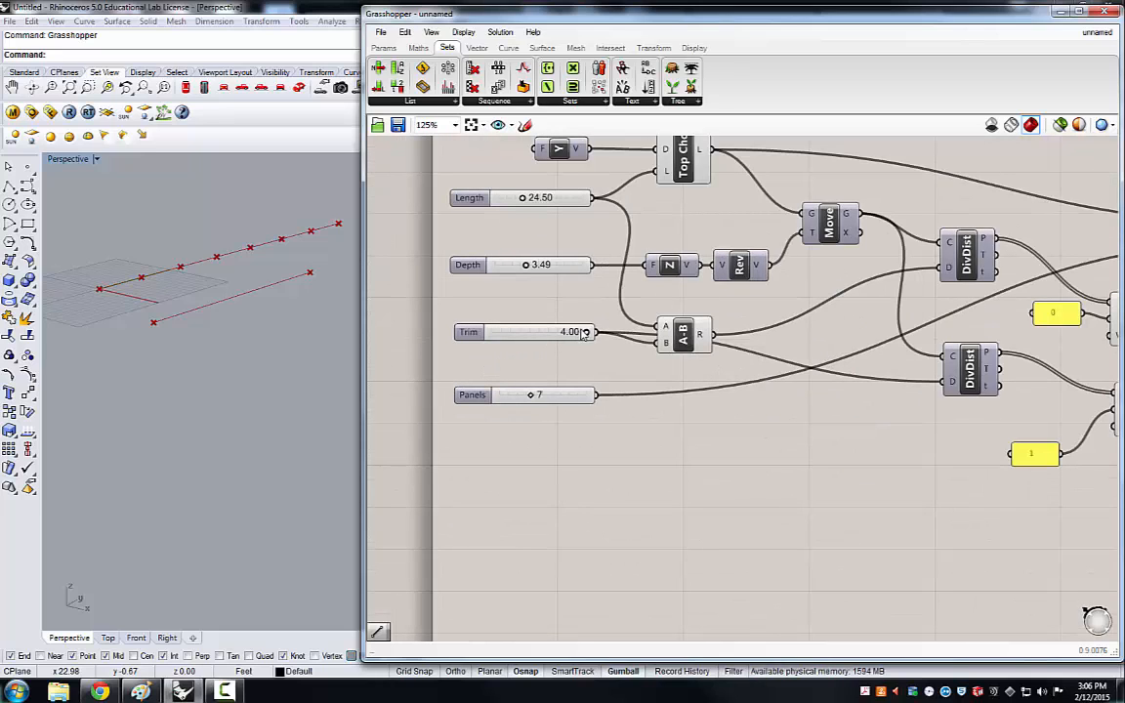
pyautogui.moveTo(587, 333); pyautogui.dragTo(636, 354)
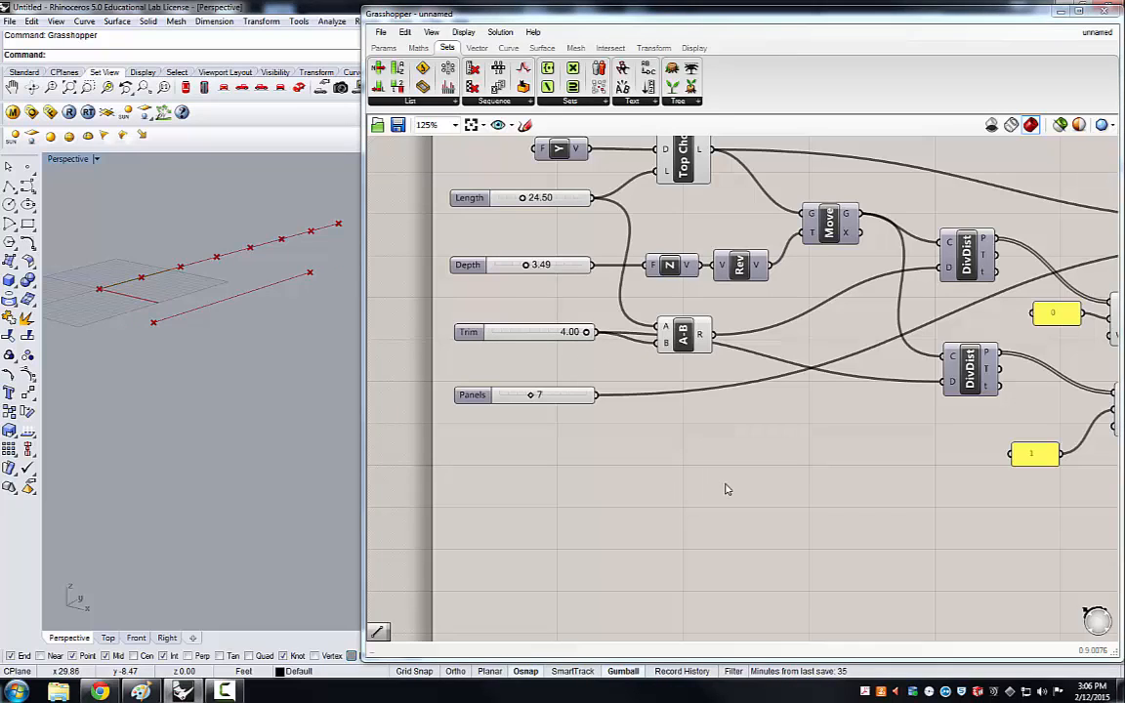
# - Examine the whole truss definition from the input sliders through to the Line and Divide components
pyautogui.scroll(-4, 540, 520)
pyautogui.scroll(3, 731, 556)
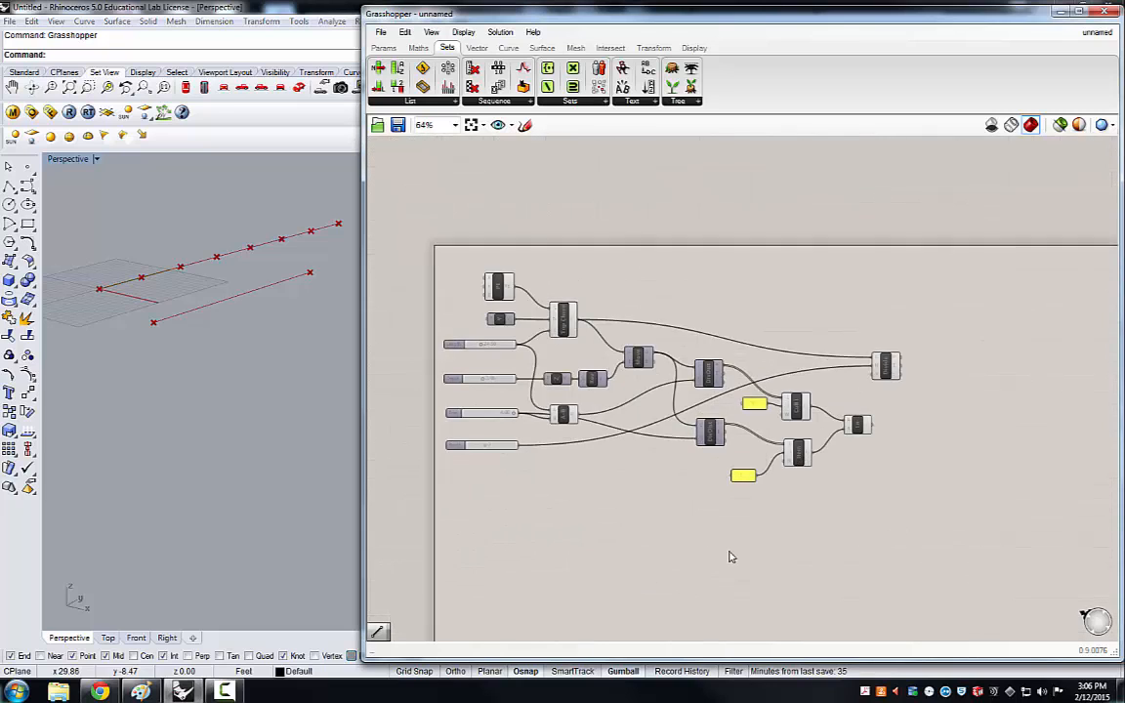
pyautogui.scroll(-1, 730, 556)
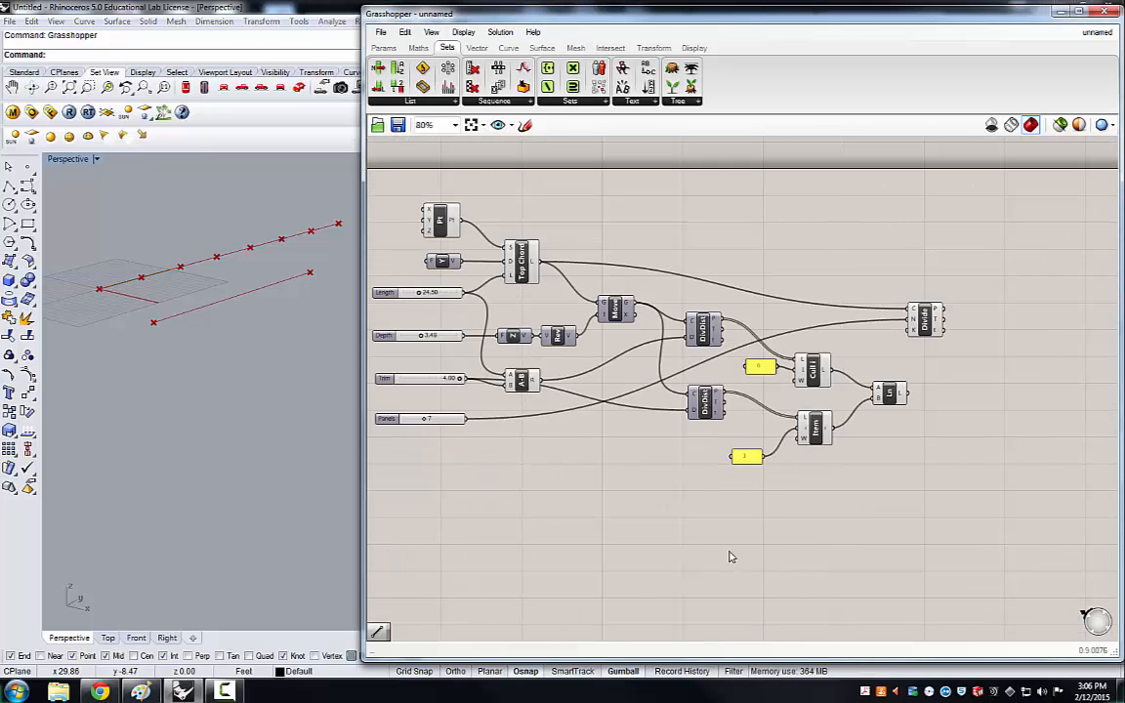
pyautogui.scroll(-1, 549, 536)
pyautogui.middleClick(550, 535)
pyautogui.click(670, 502)
pyautogui.moveTo(654, 525); pyautogui.dragTo(619, 419, button='right')
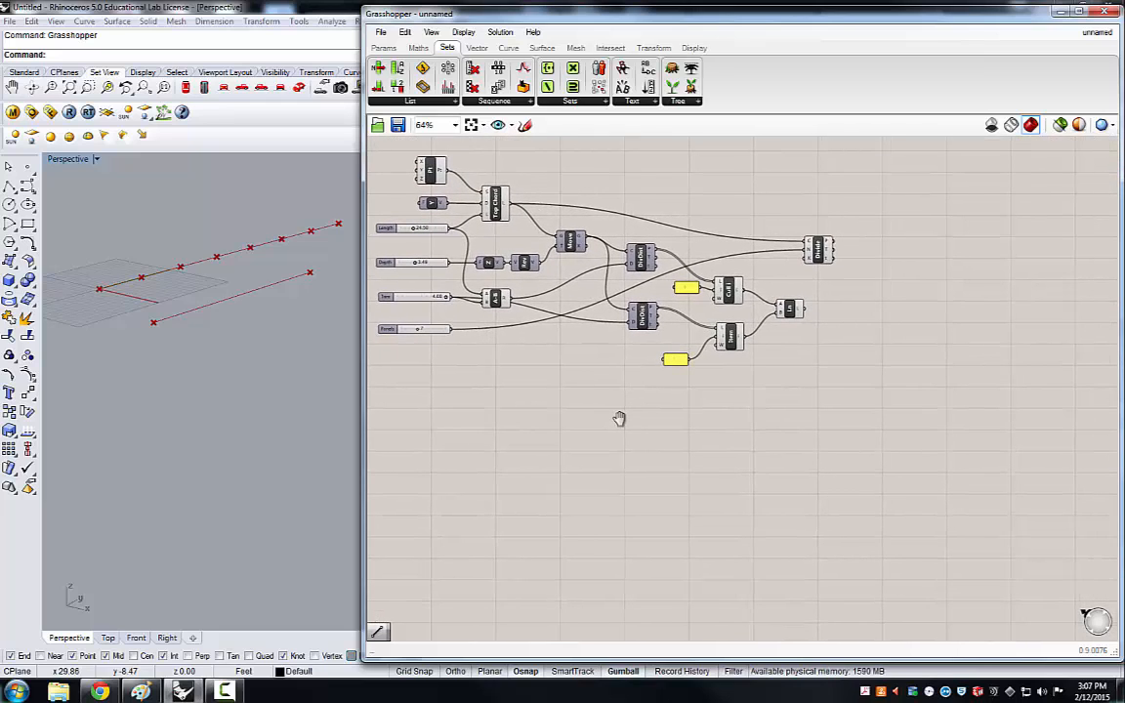
pyautogui.scroll(1, 510, 373)
pyautogui.scroll(-1, 514, 374)
pyautogui.scroll(1, 440, 219)
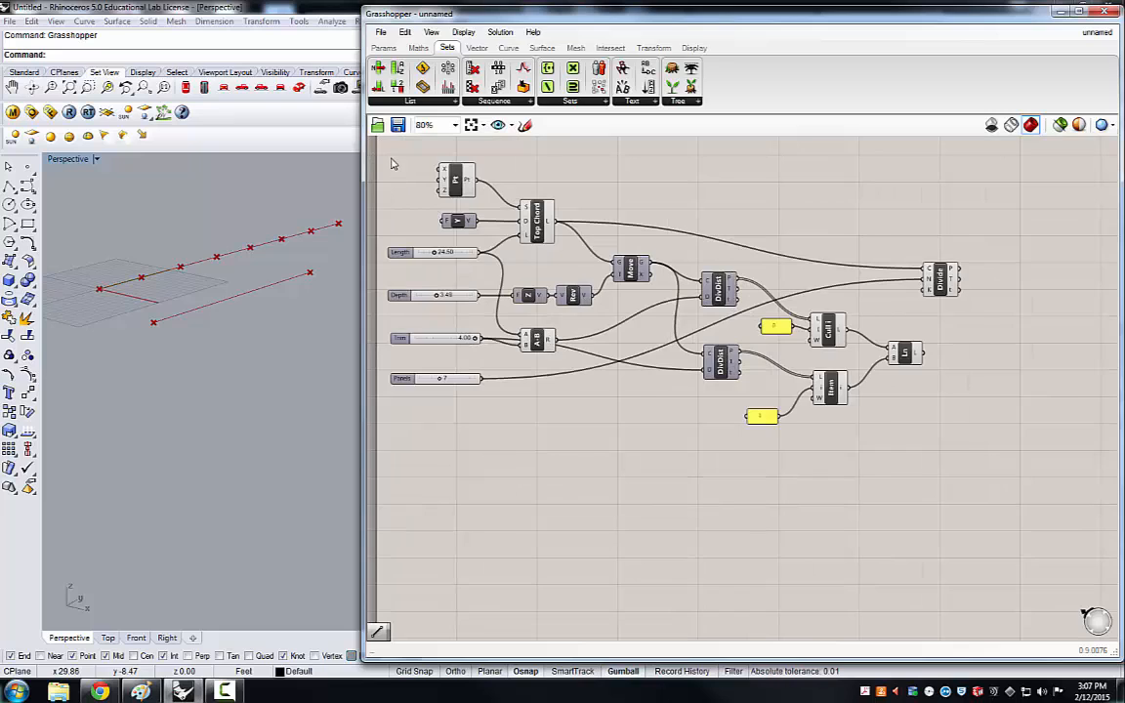
pyautogui.scroll(1, 391, 164)
pyautogui.scroll(-1, 392, 164)
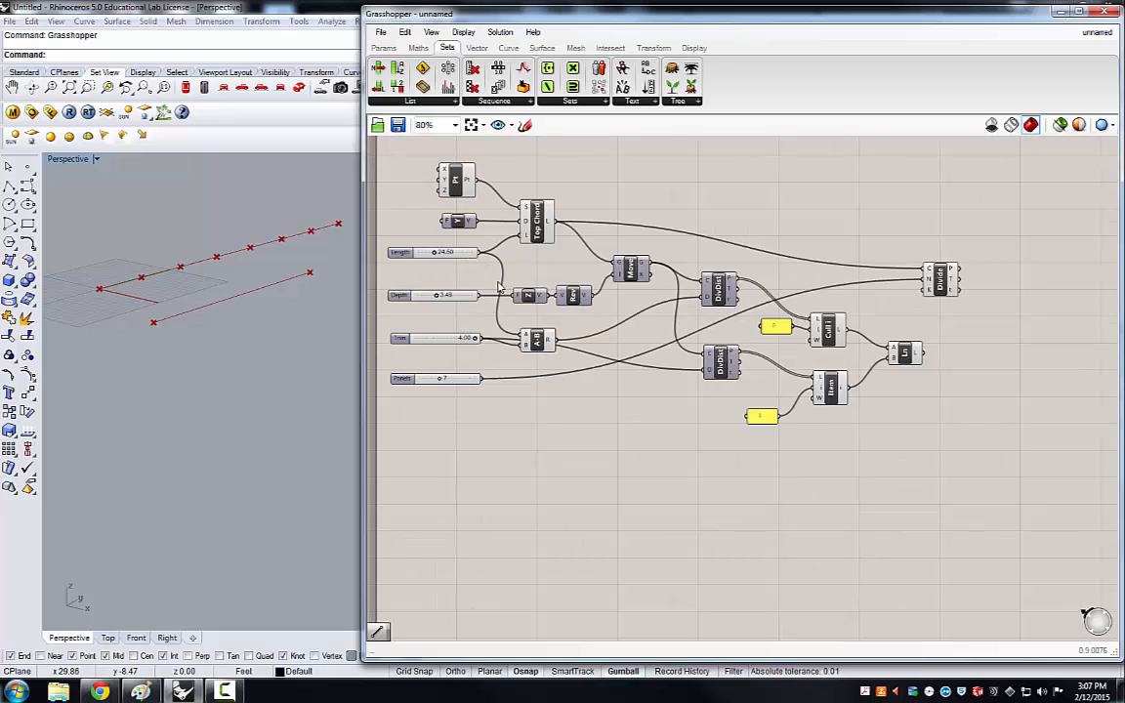